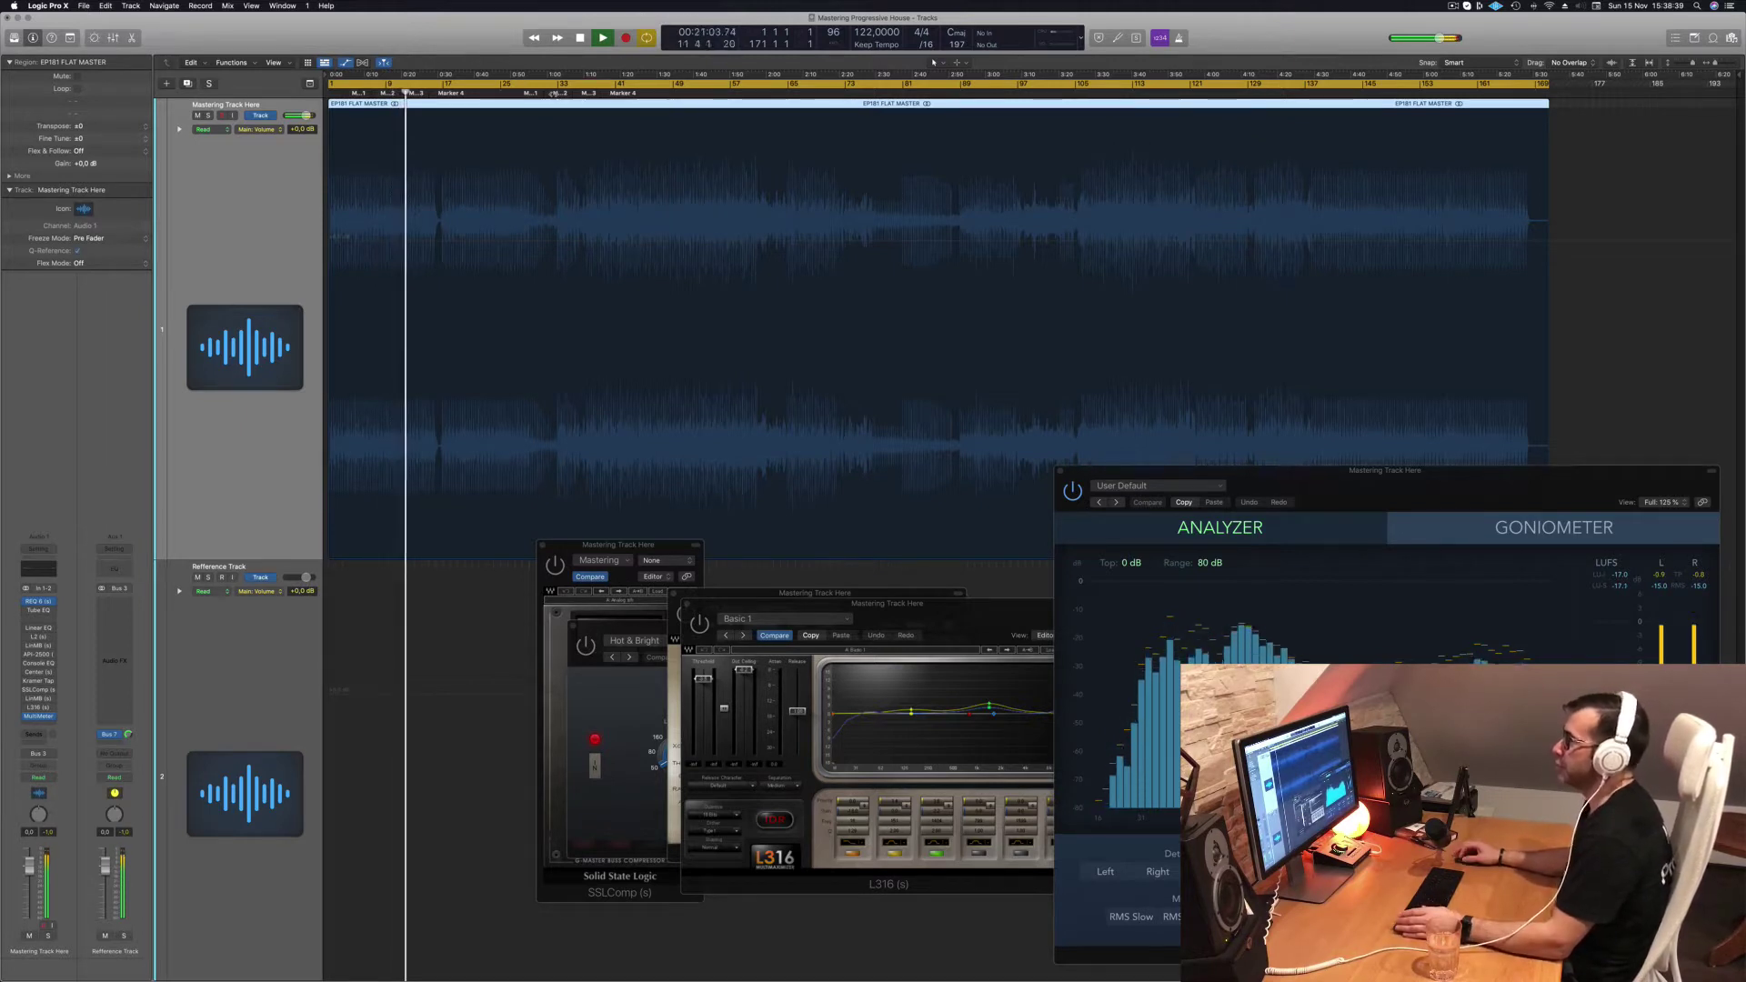
# Step: With the mastering track playing its first loud section, open the REQ 6 equalizer and trim its output gain
pyautogui.click(456, 92)
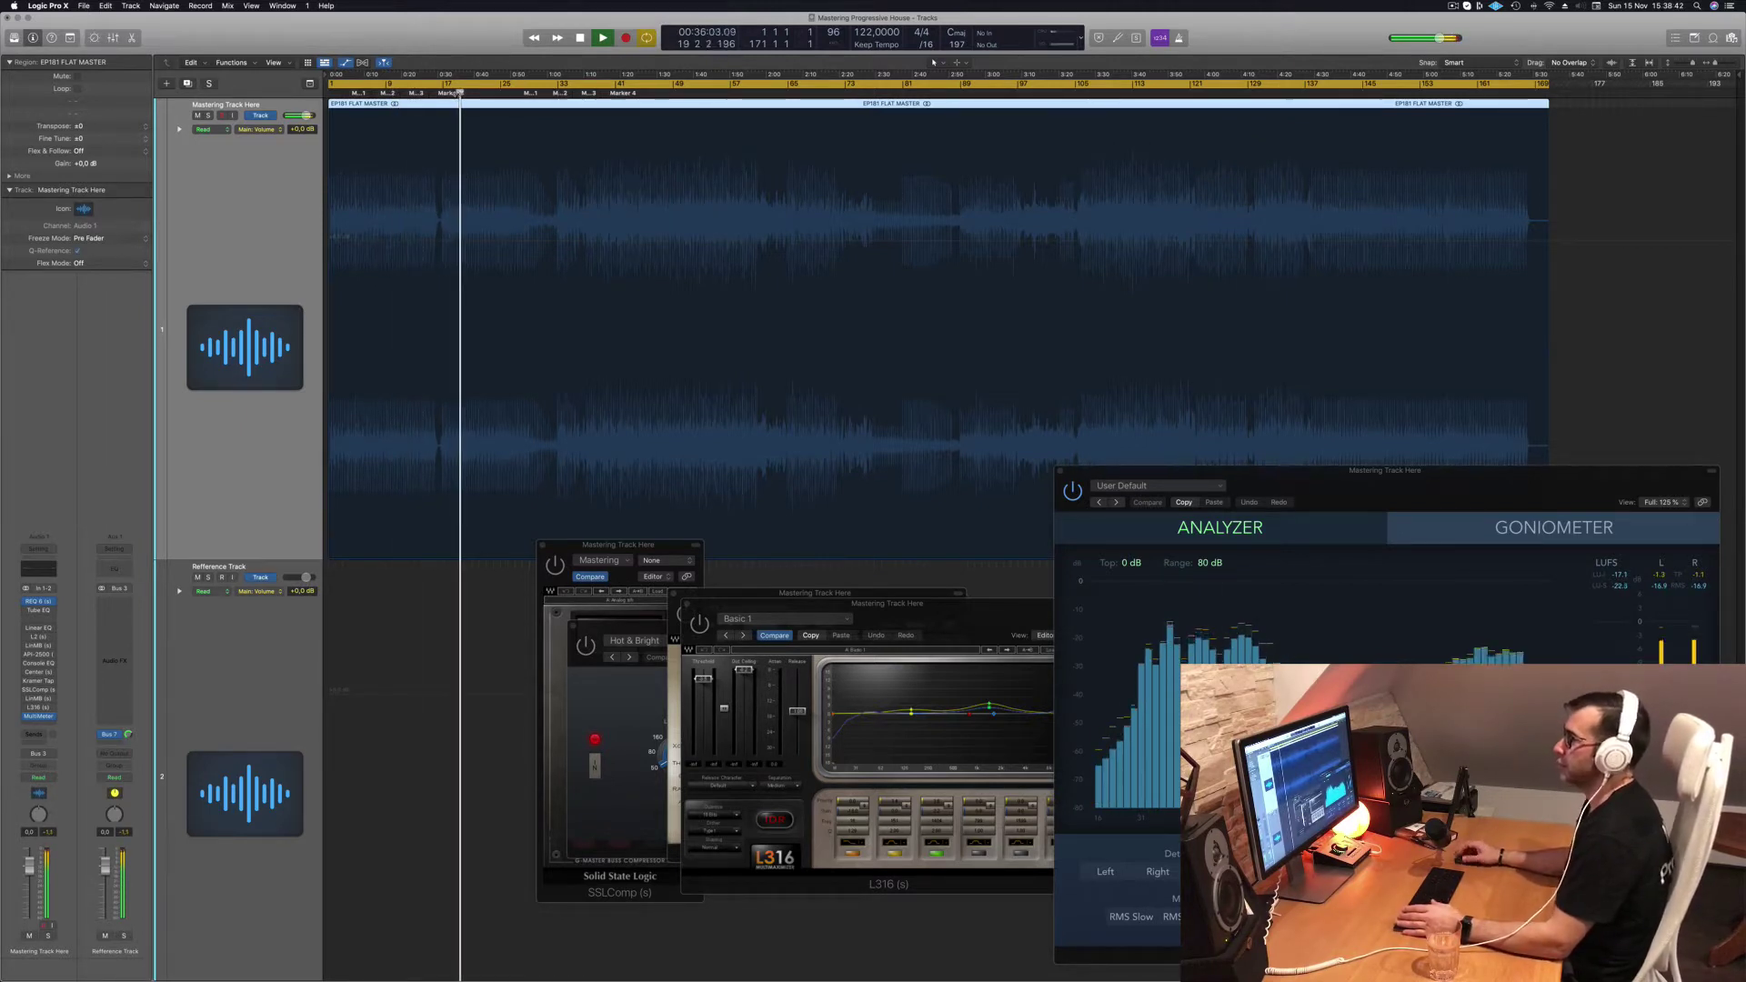
pyautogui.click(558, 94)
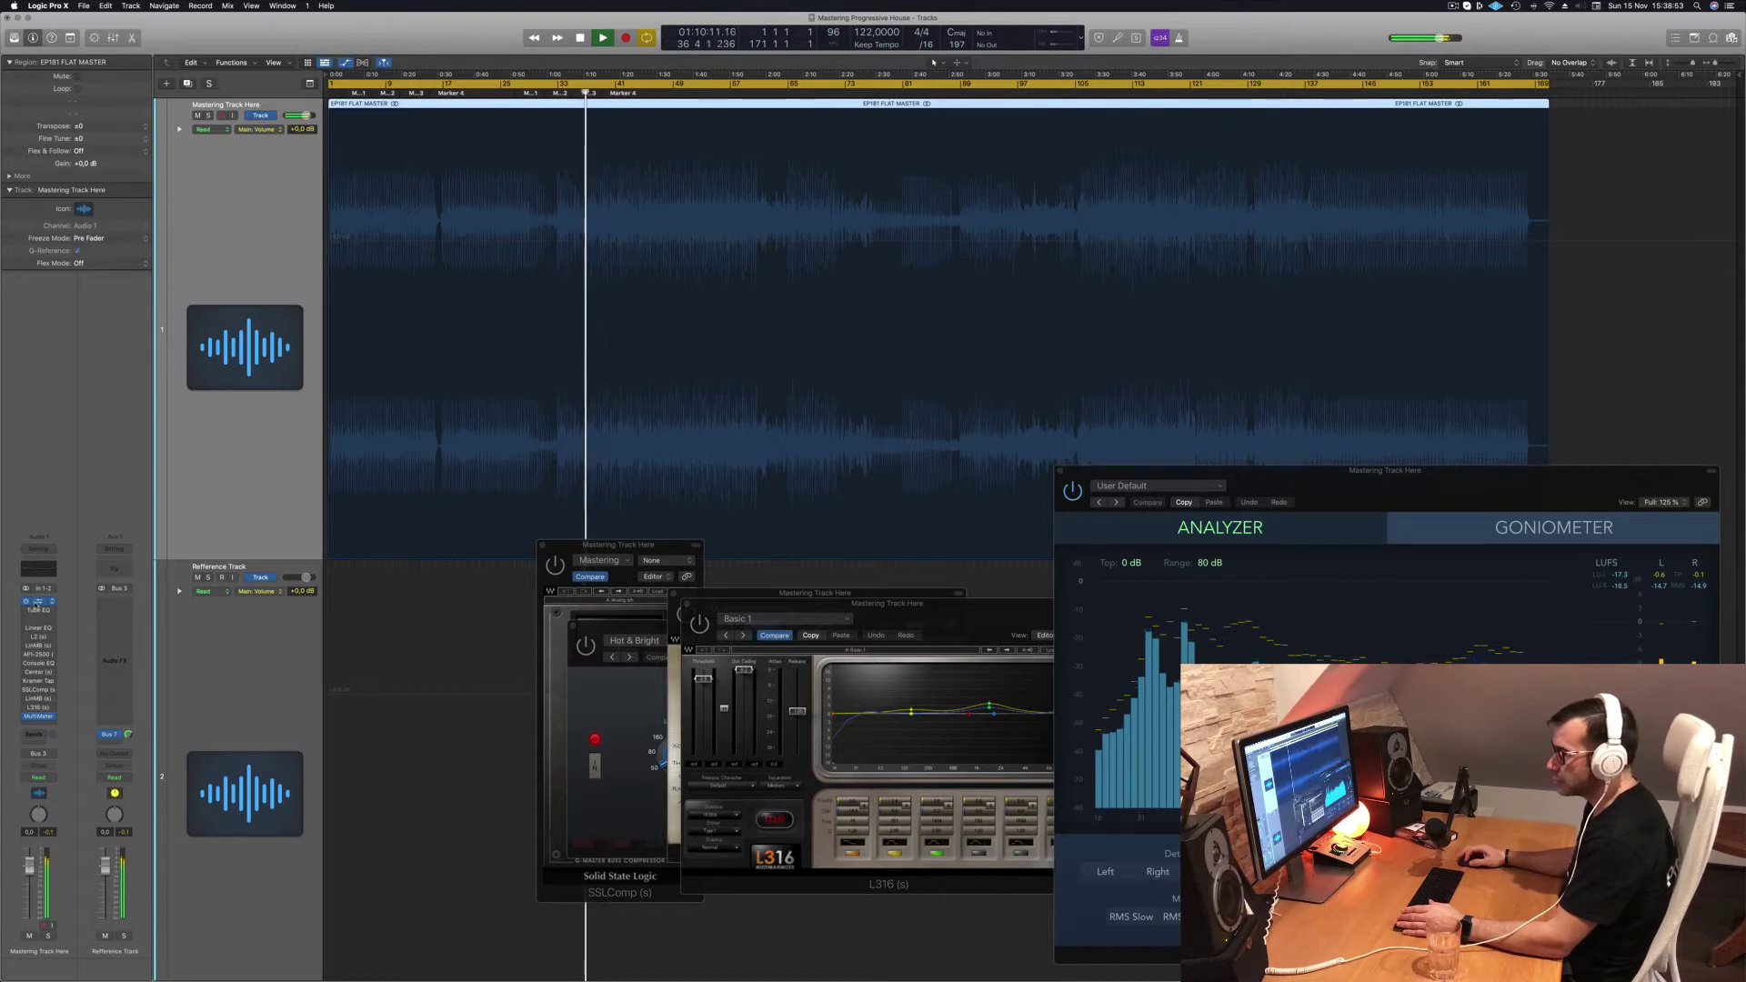
pyautogui.click(42, 603)
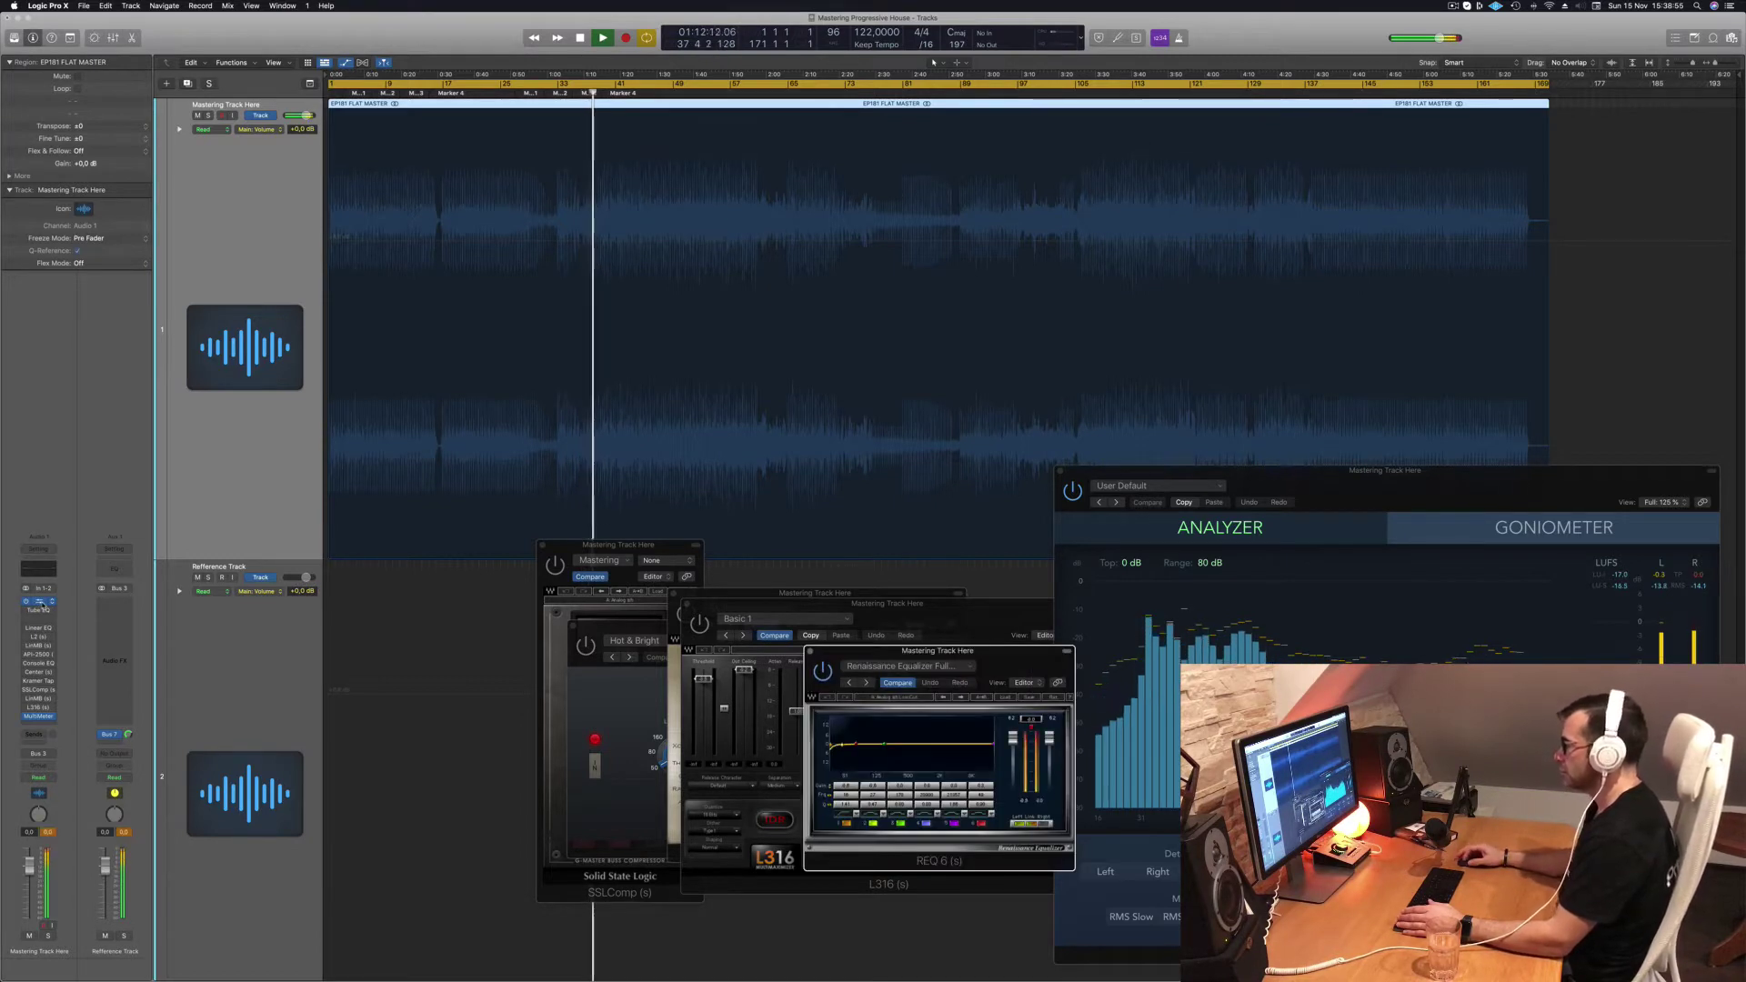
pyautogui.moveTo(1018, 662); pyautogui.dragTo(1314, 307)
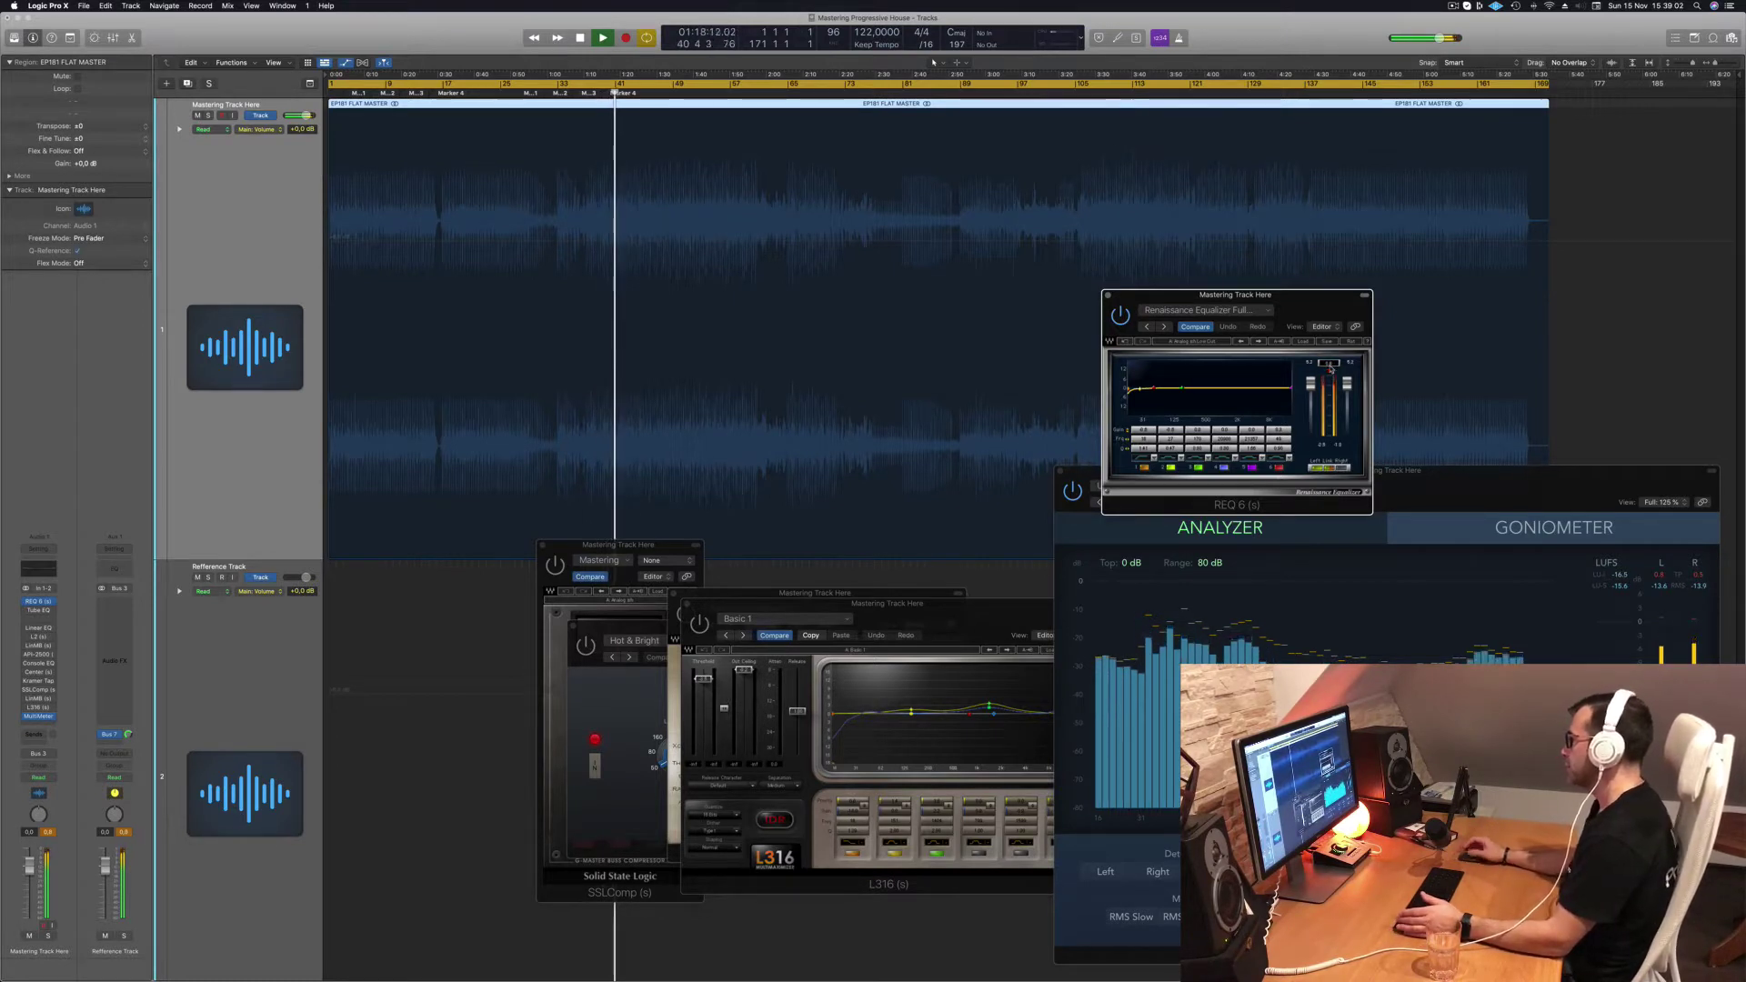
pyautogui.click(1330, 369)
pyautogui.moveTo(1321, 311); pyautogui.dragTo(1285, 362)
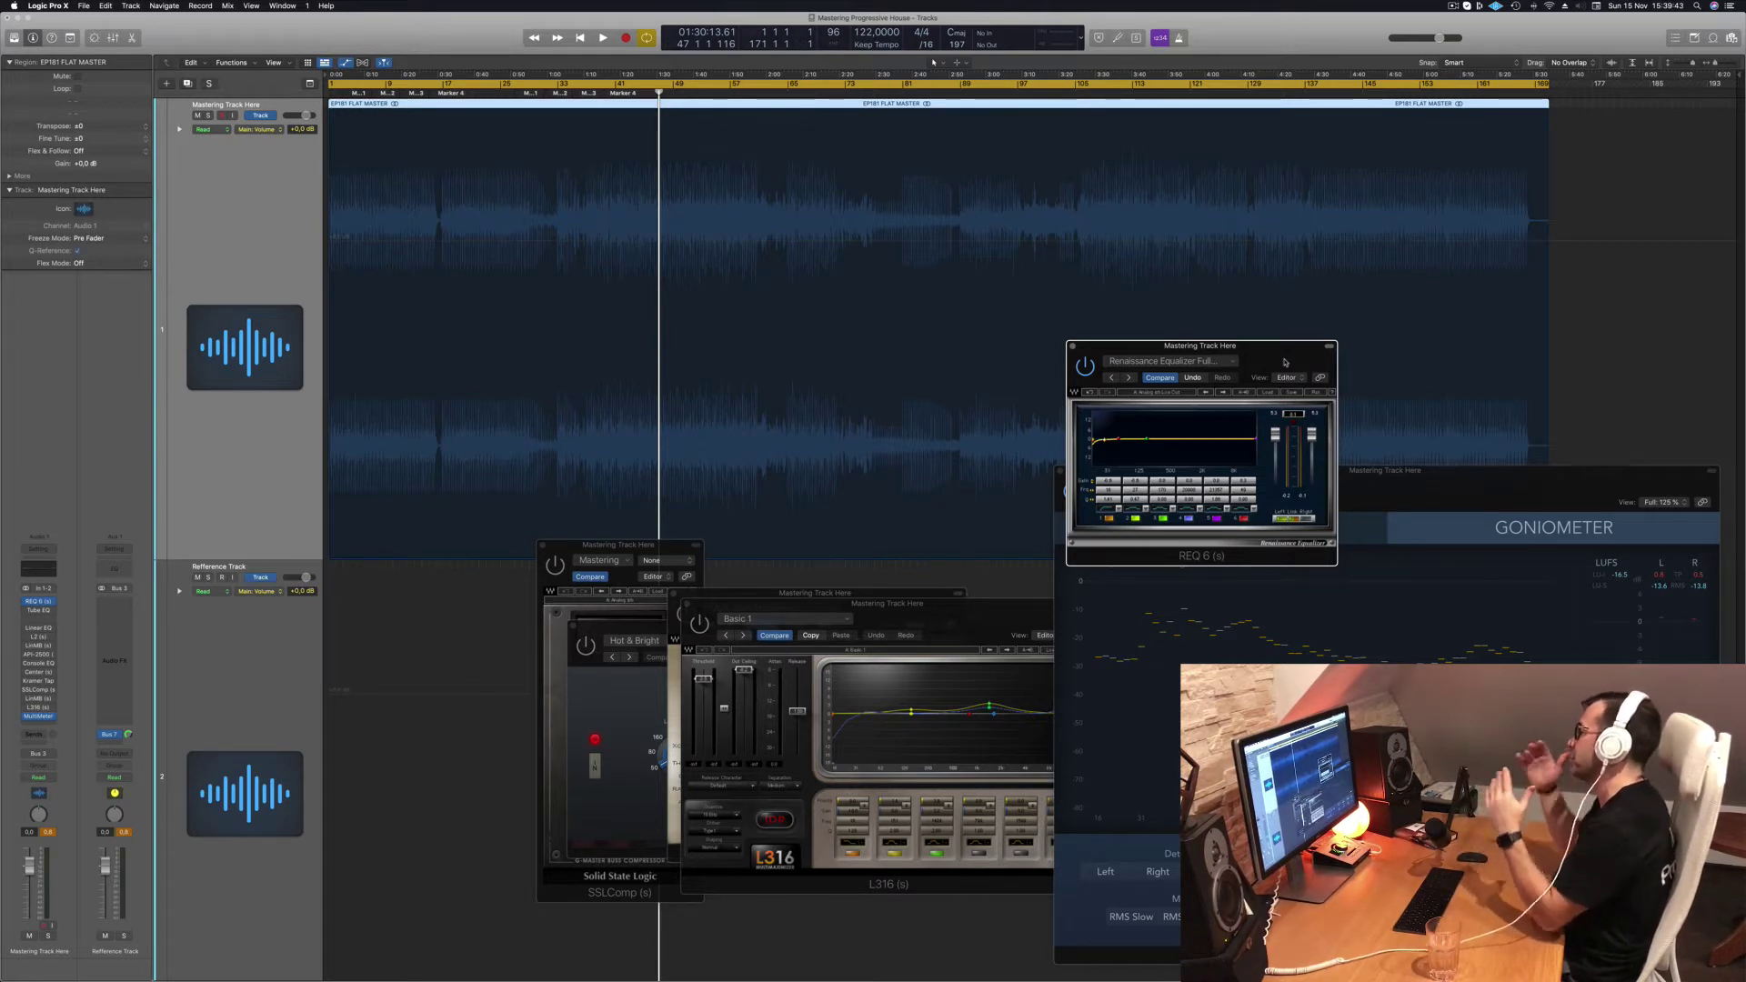
# Step: Audition the mastering track from the start, near 3:16 and near 2:10, and check its levels on the analyzer
pyautogui.press('space')
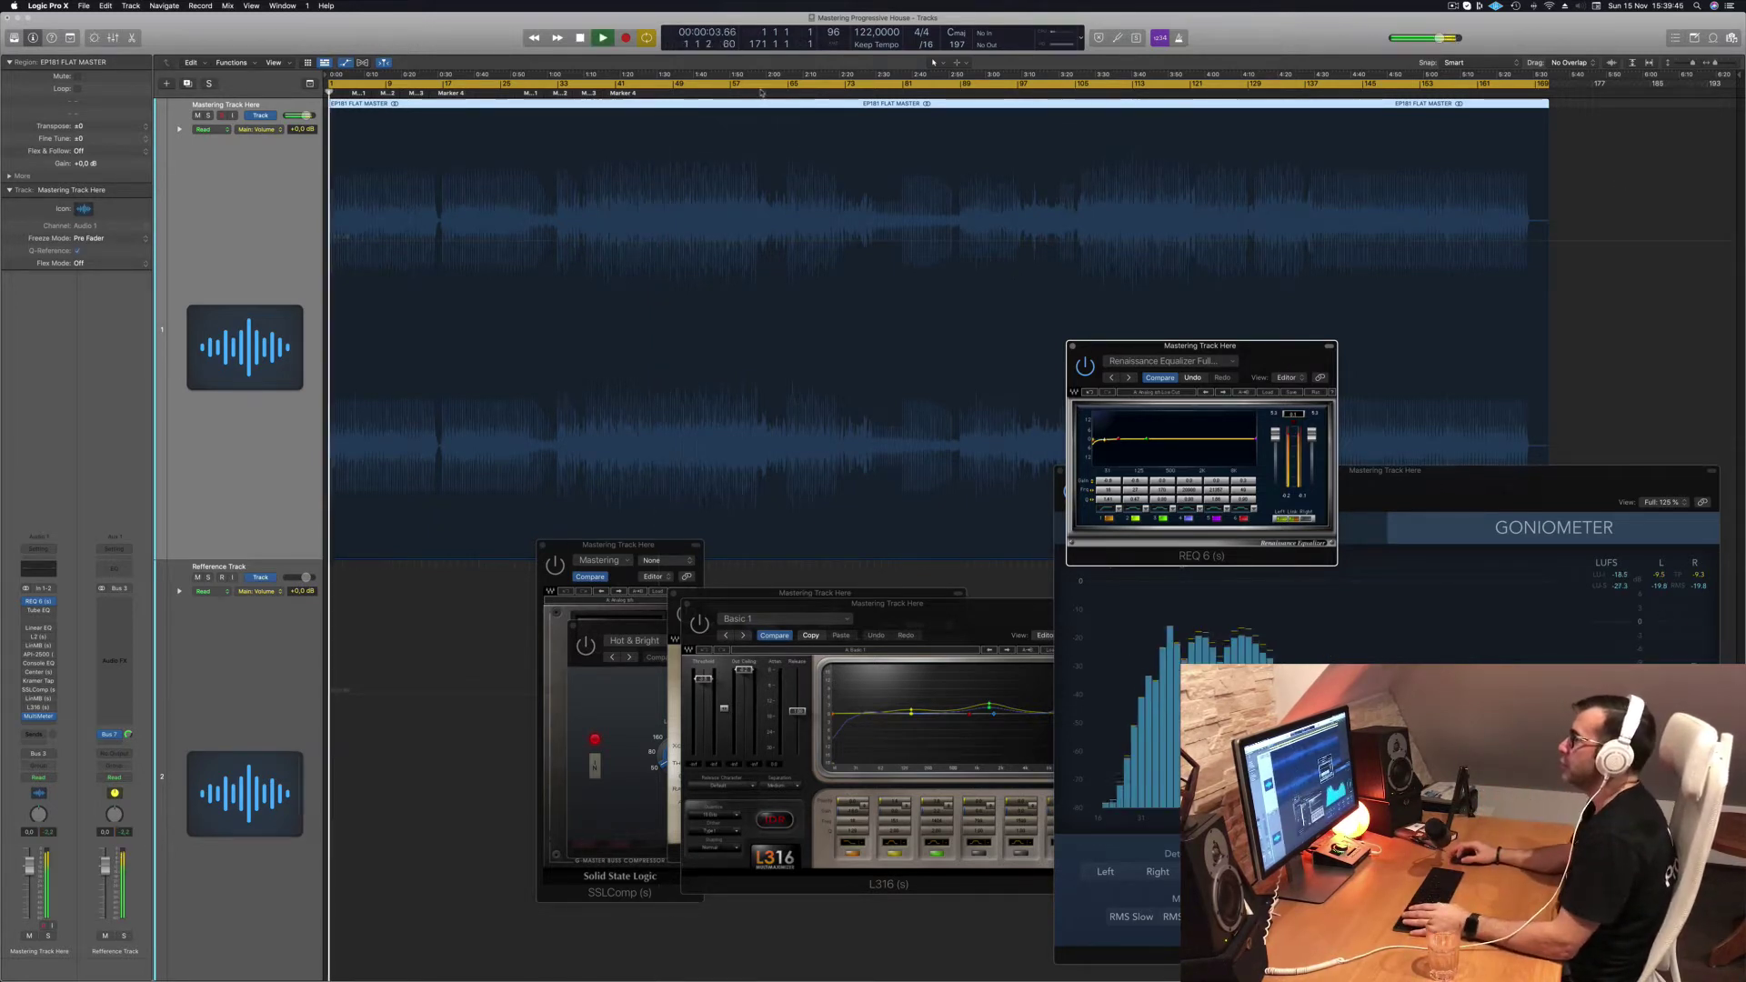
pyautogui.click(1054, 94)
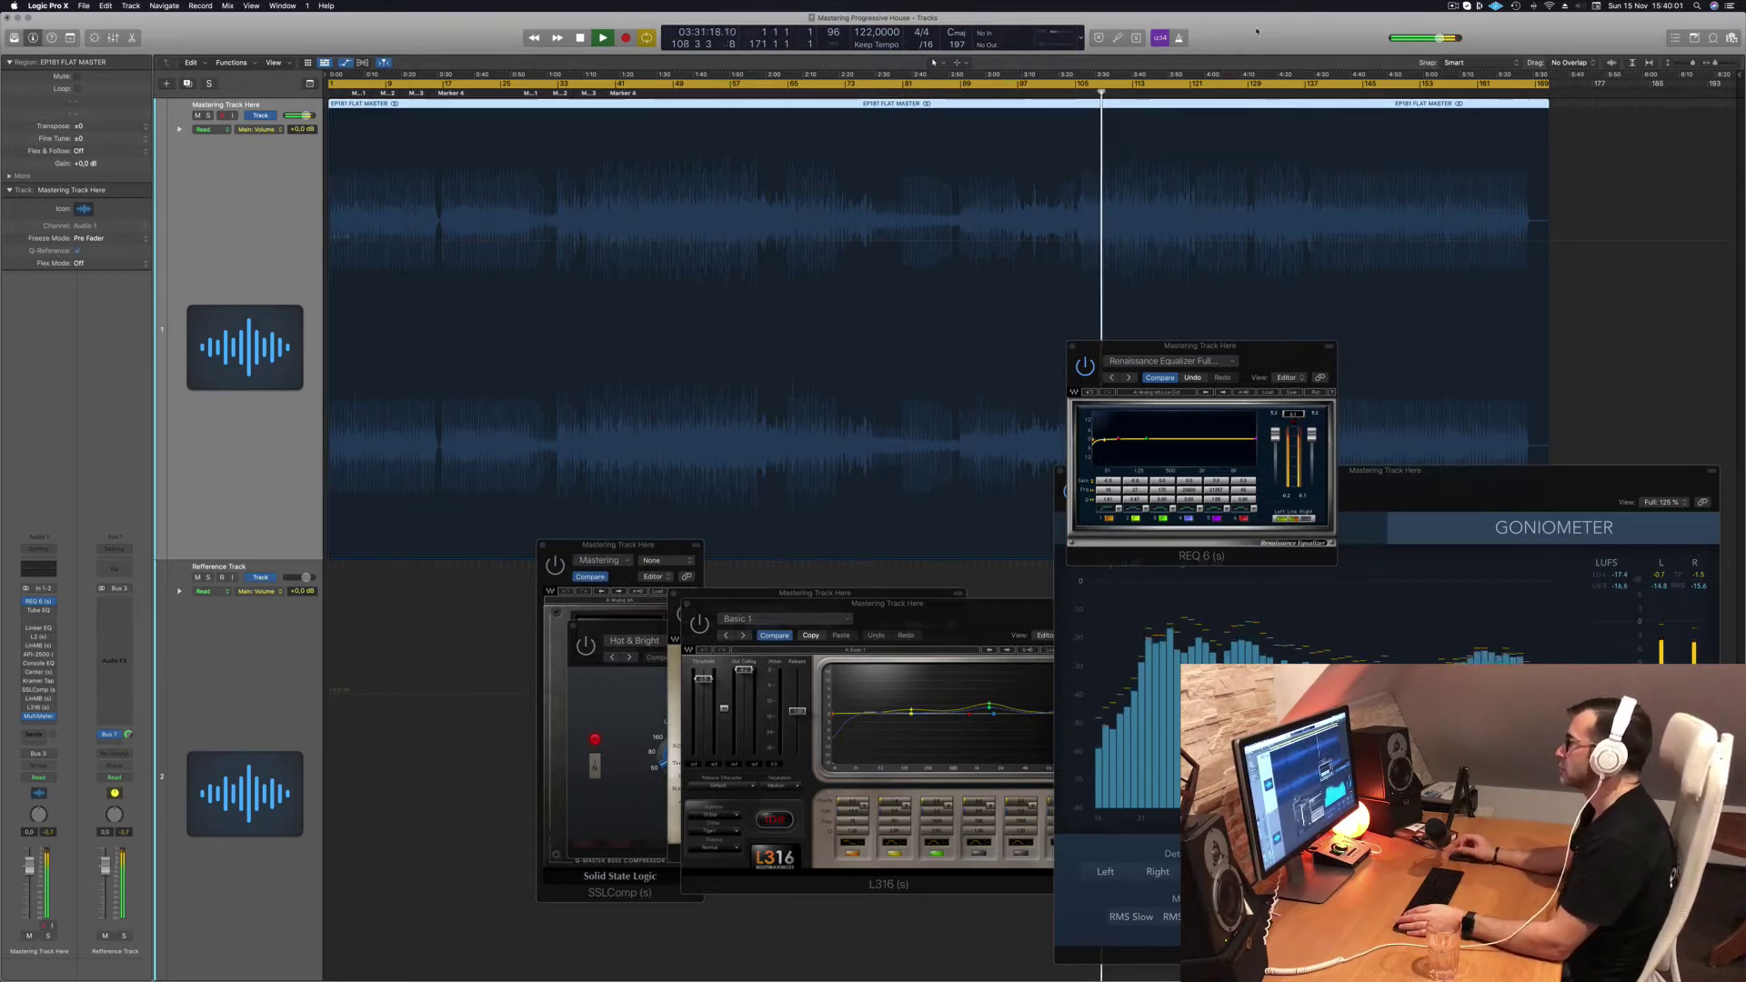
pyautogui.click(808, 91)
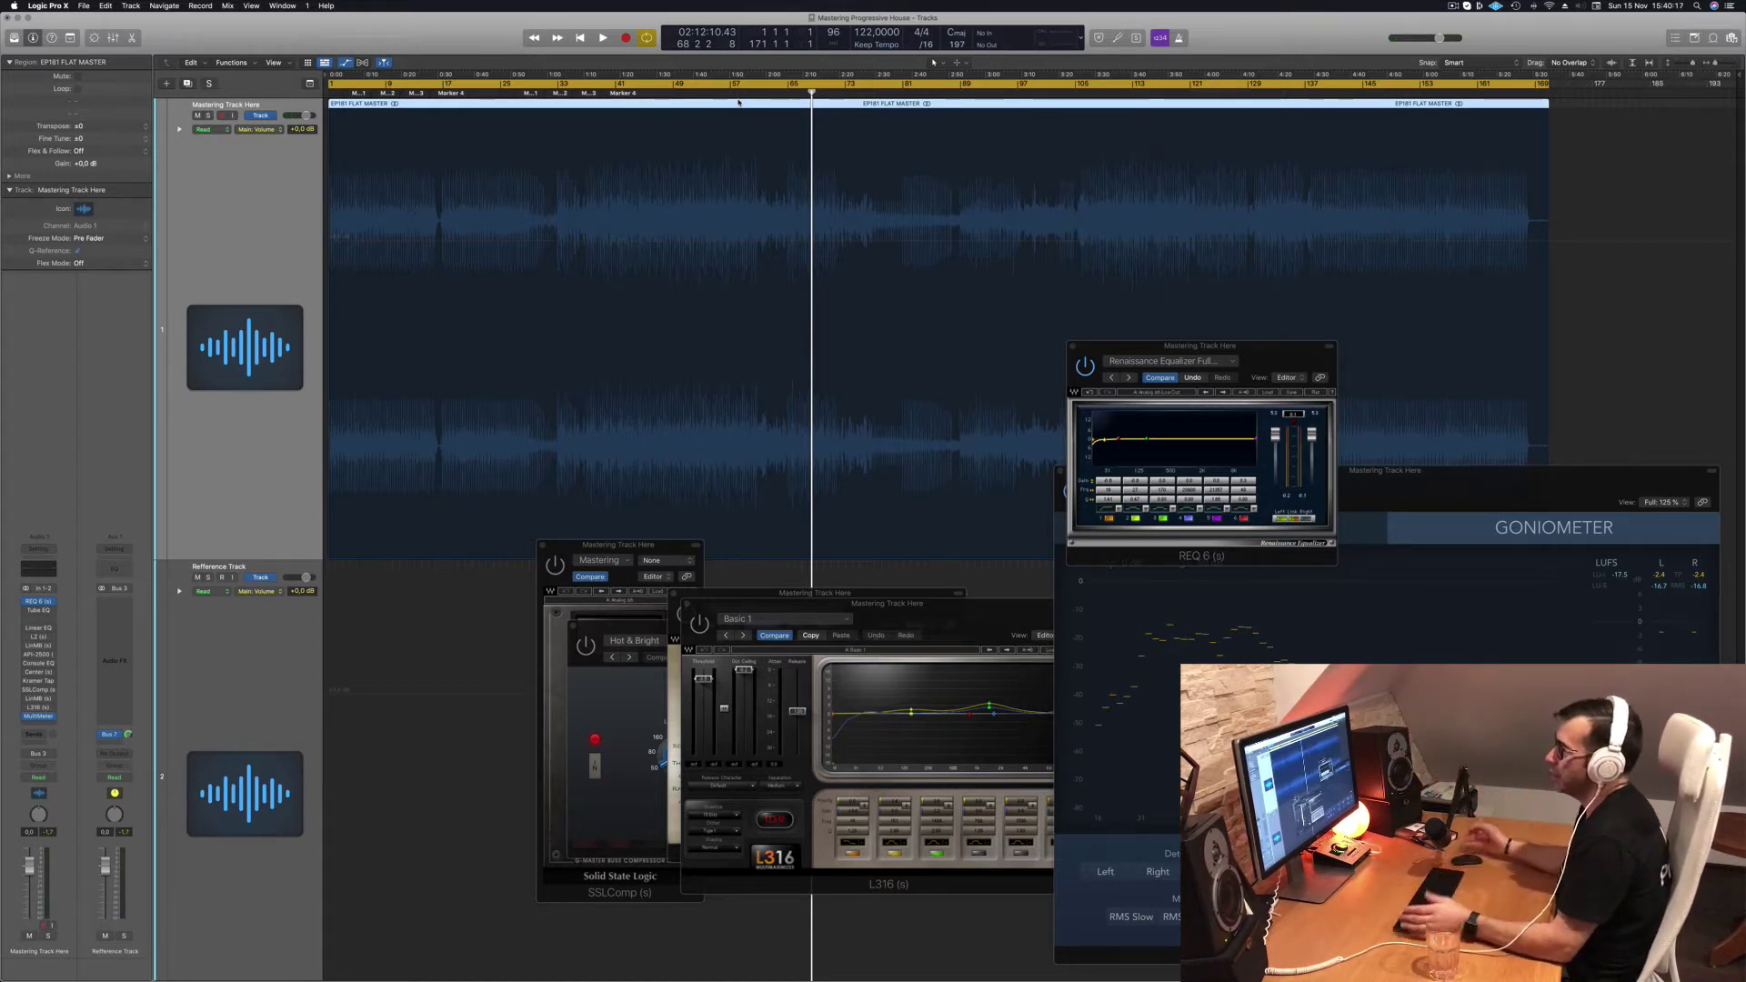
pyautogui.click(1593, 471)
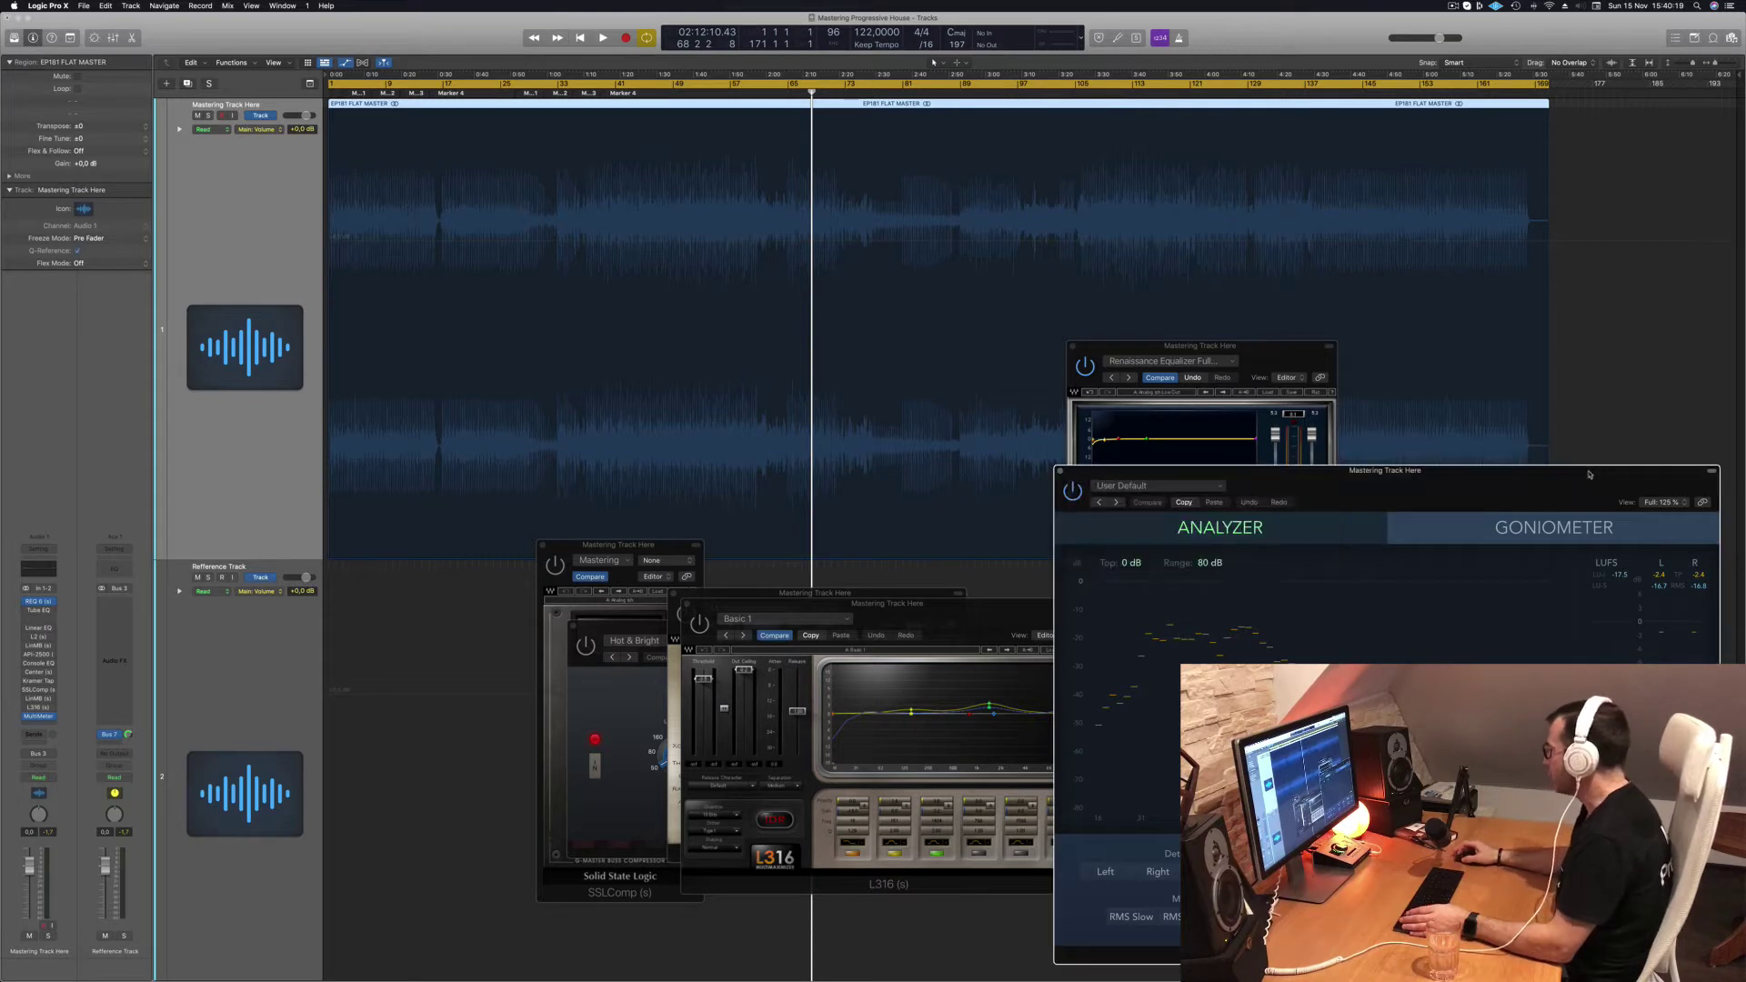
pyautogui.press('space')
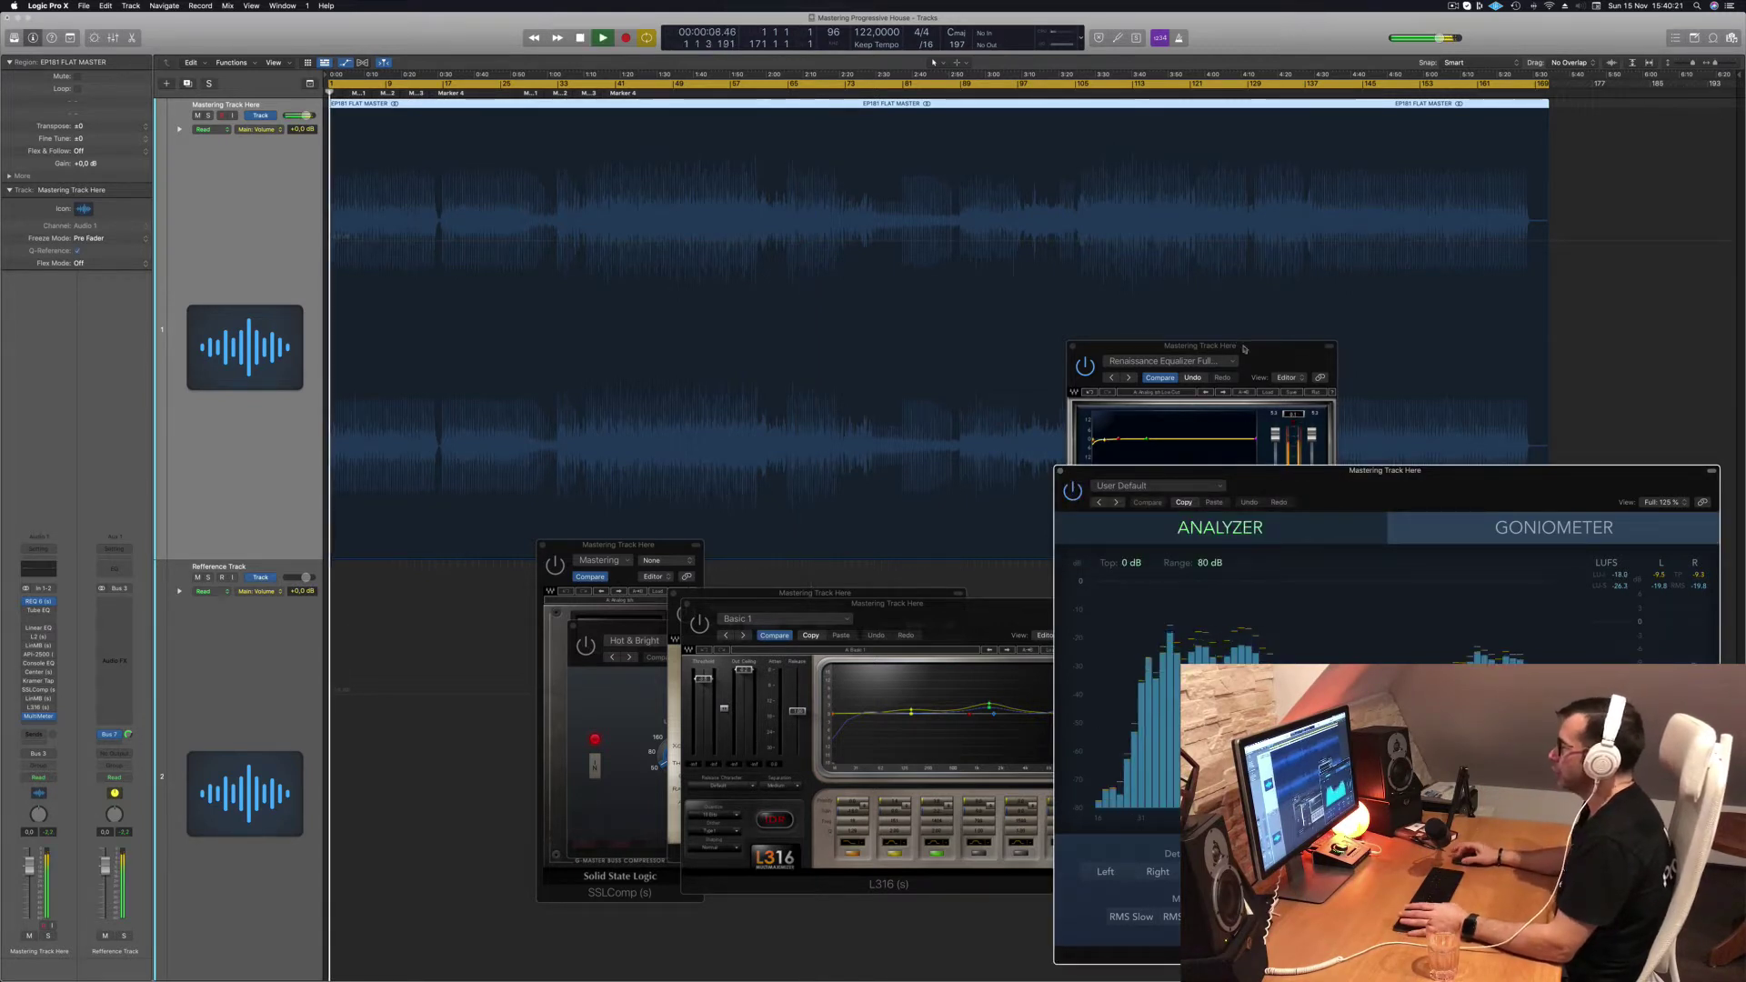
# Step: Place the REQ 6 window clear of the analyzer meters and restart playback from the beginning
pyautogui.moveTo(1200, 346); pyautogui.dragTo(1052, 244)
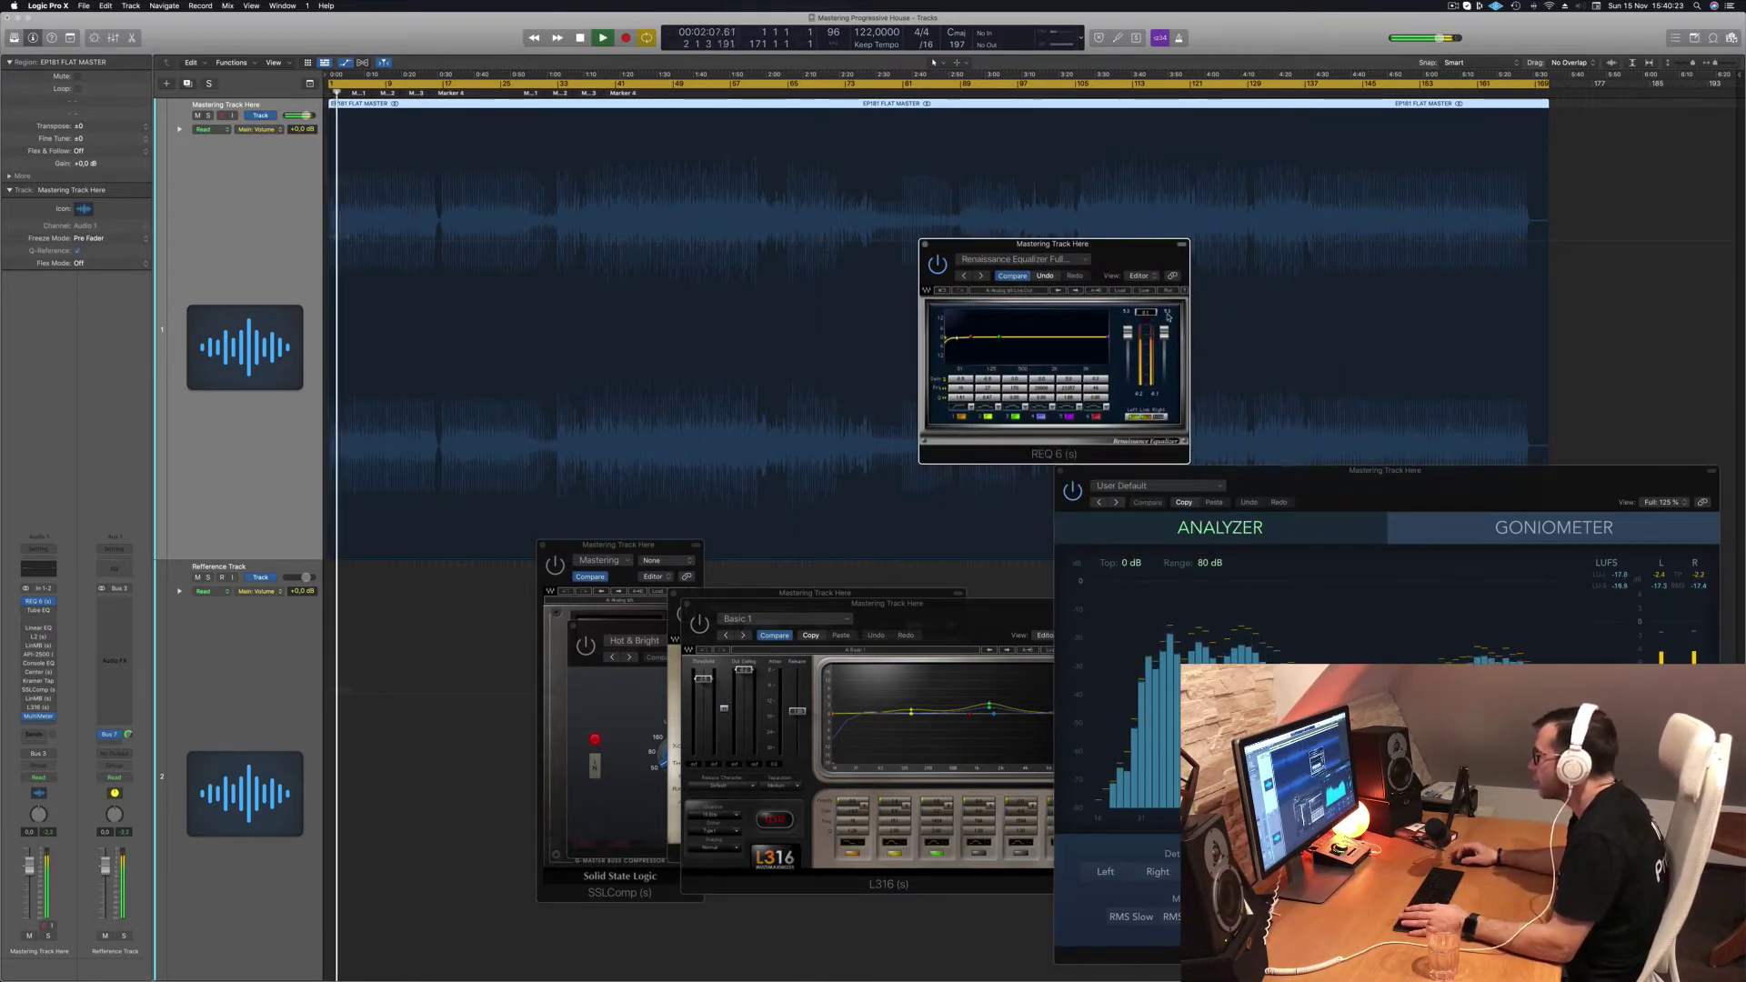
pyautogui.moveTo(1100, 247); pyautogui.dragTo(1181, 293)
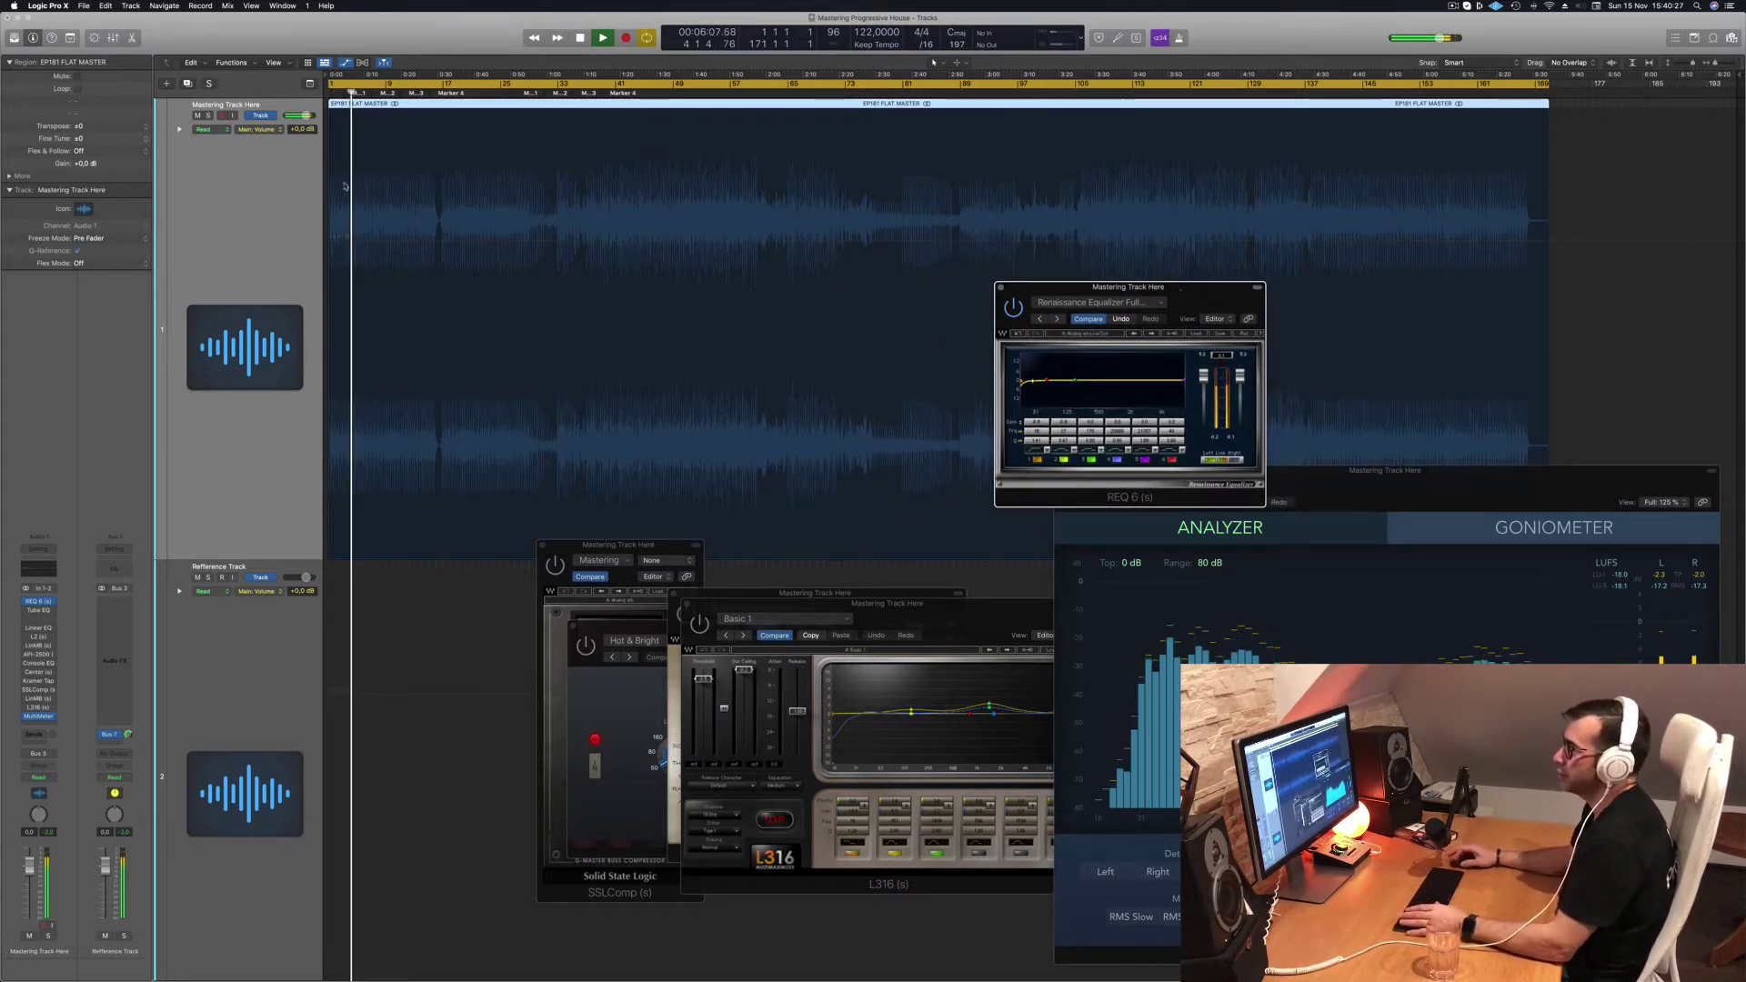
pyautogui.press('Return')
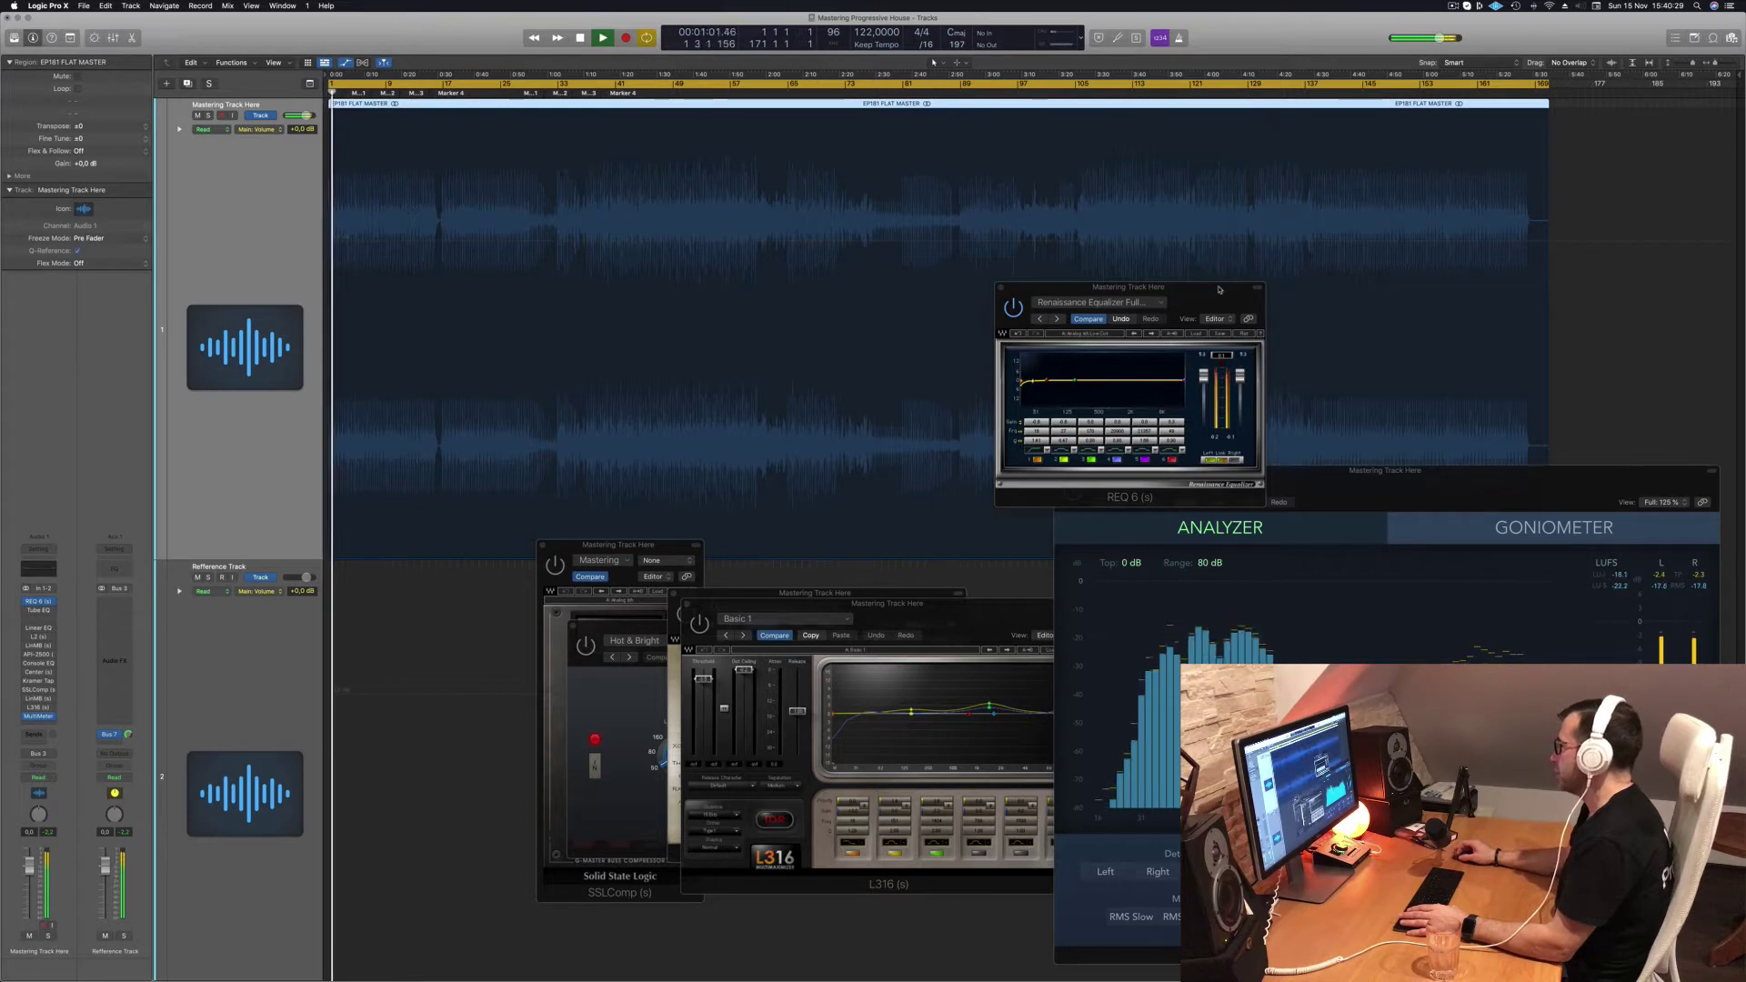
pyautogui.moveTo(1219, 290); pyautogui.dragTo(1142, 290)
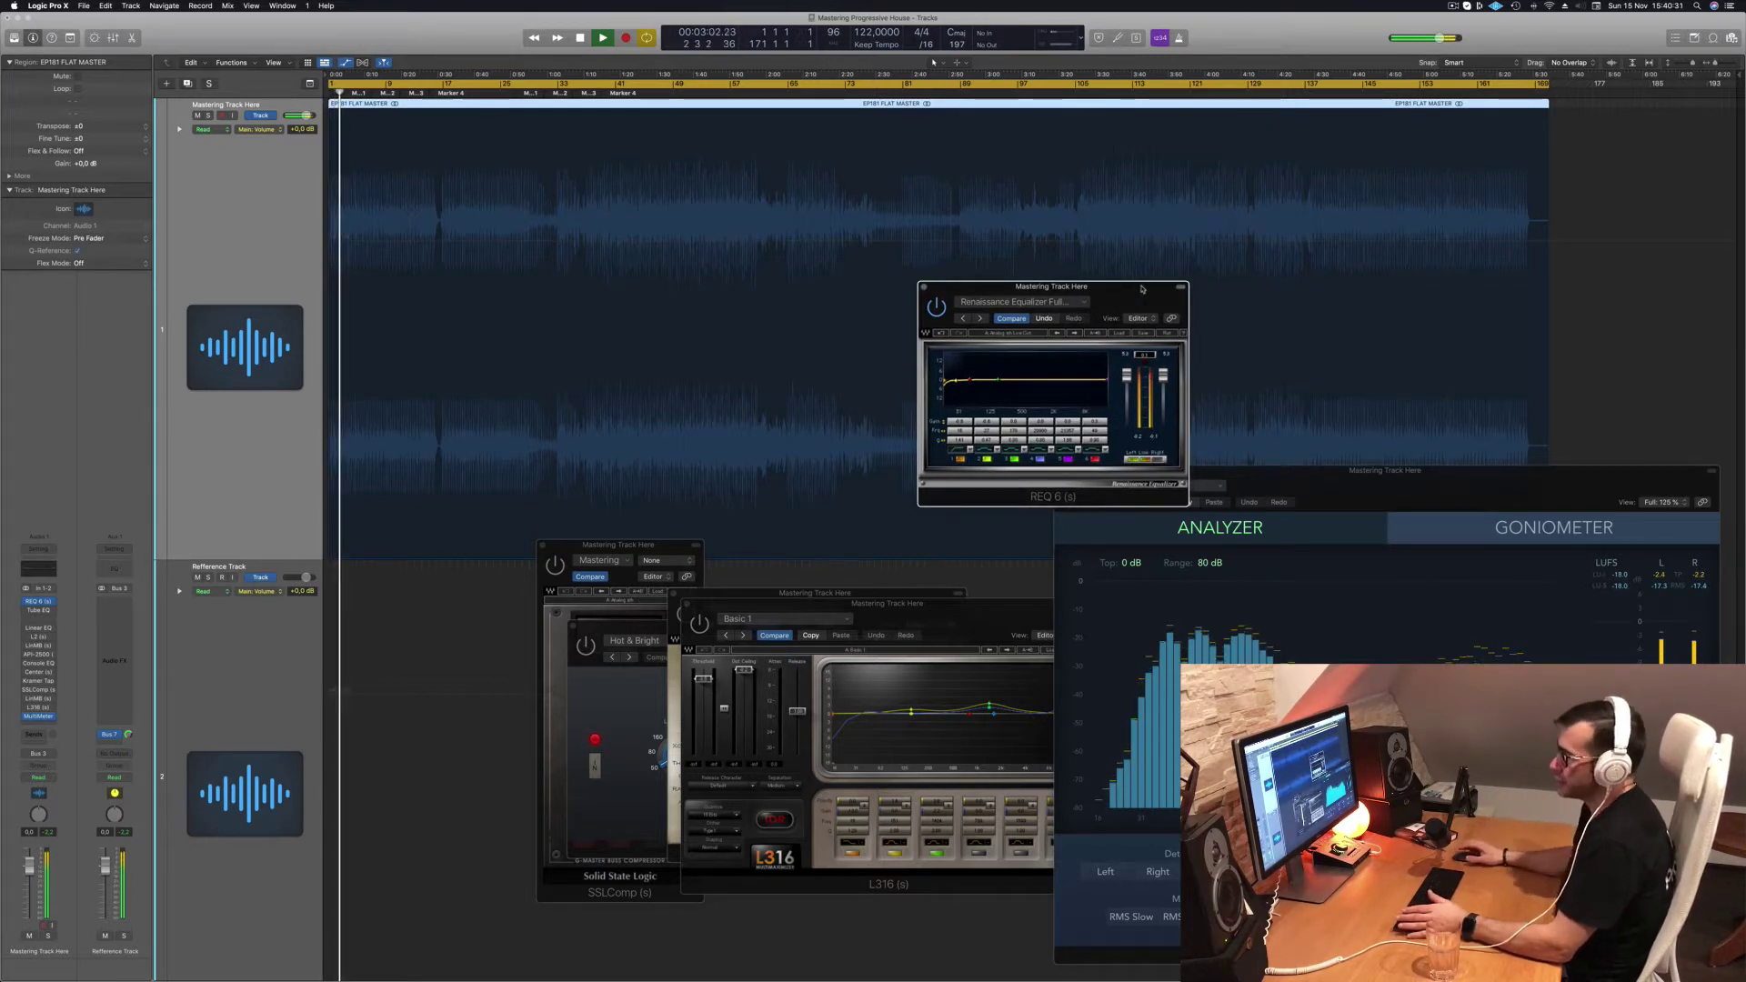
# Step: Open the Vintage Tube EQ on the mastering track, switch it on and place its window just below REQ 6
pyautogui.click(38, 610)
pyautogui.moveTo(973, 155); pyautogui.dragTo(1126, 377)
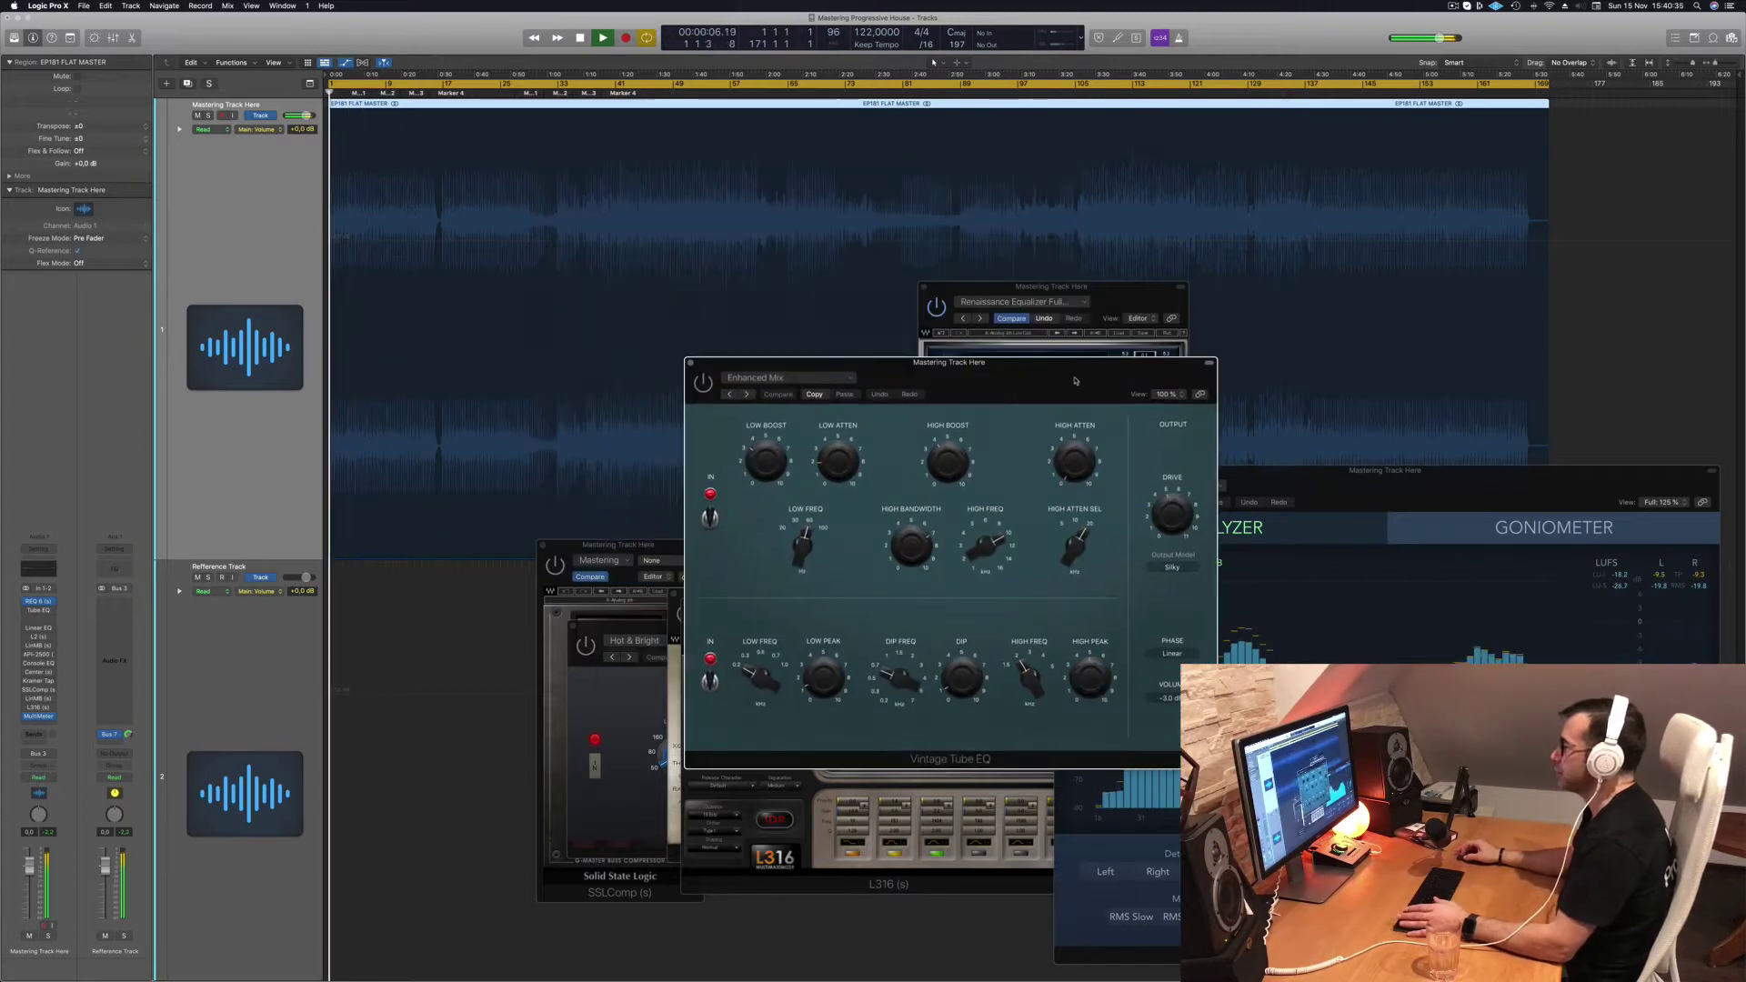
pyautogui.moveTo(771, 365); pyautogui.dragTo(711, 345)
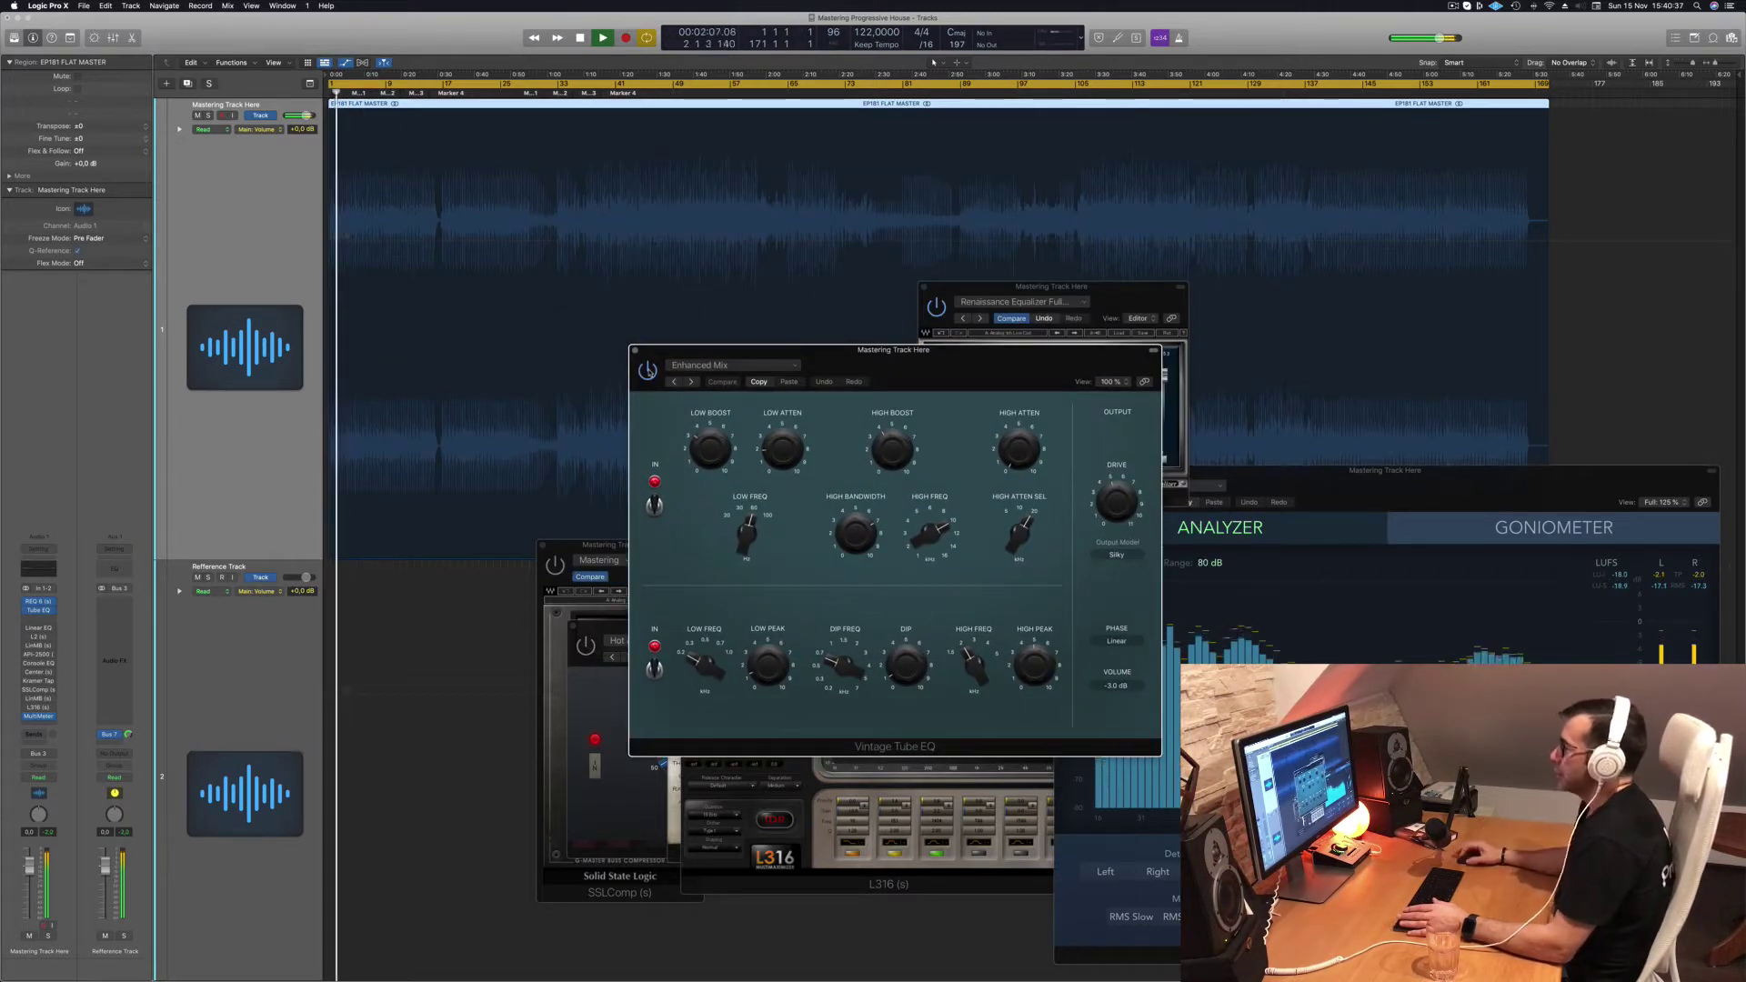
pyautogui.moveTo(916, 377); pyautogui.dragTo(937, 425)
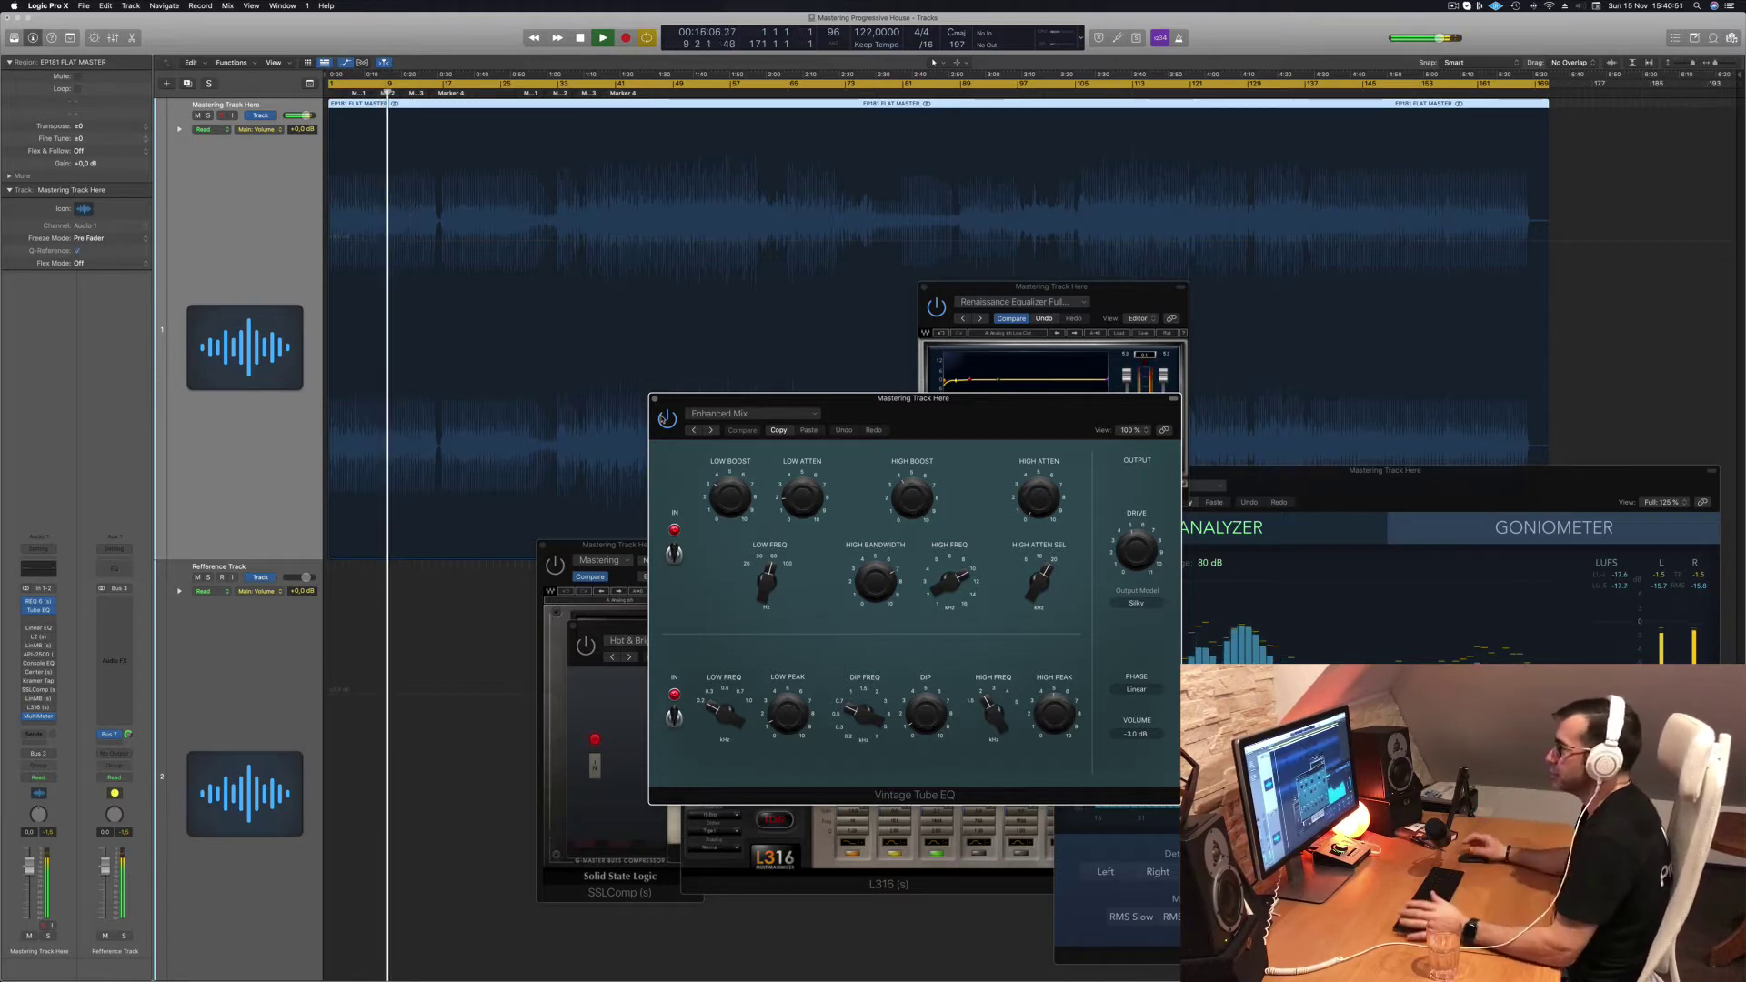
pyautogui.moveTo(970, 407); pyautogui.dragTo(986, 357)
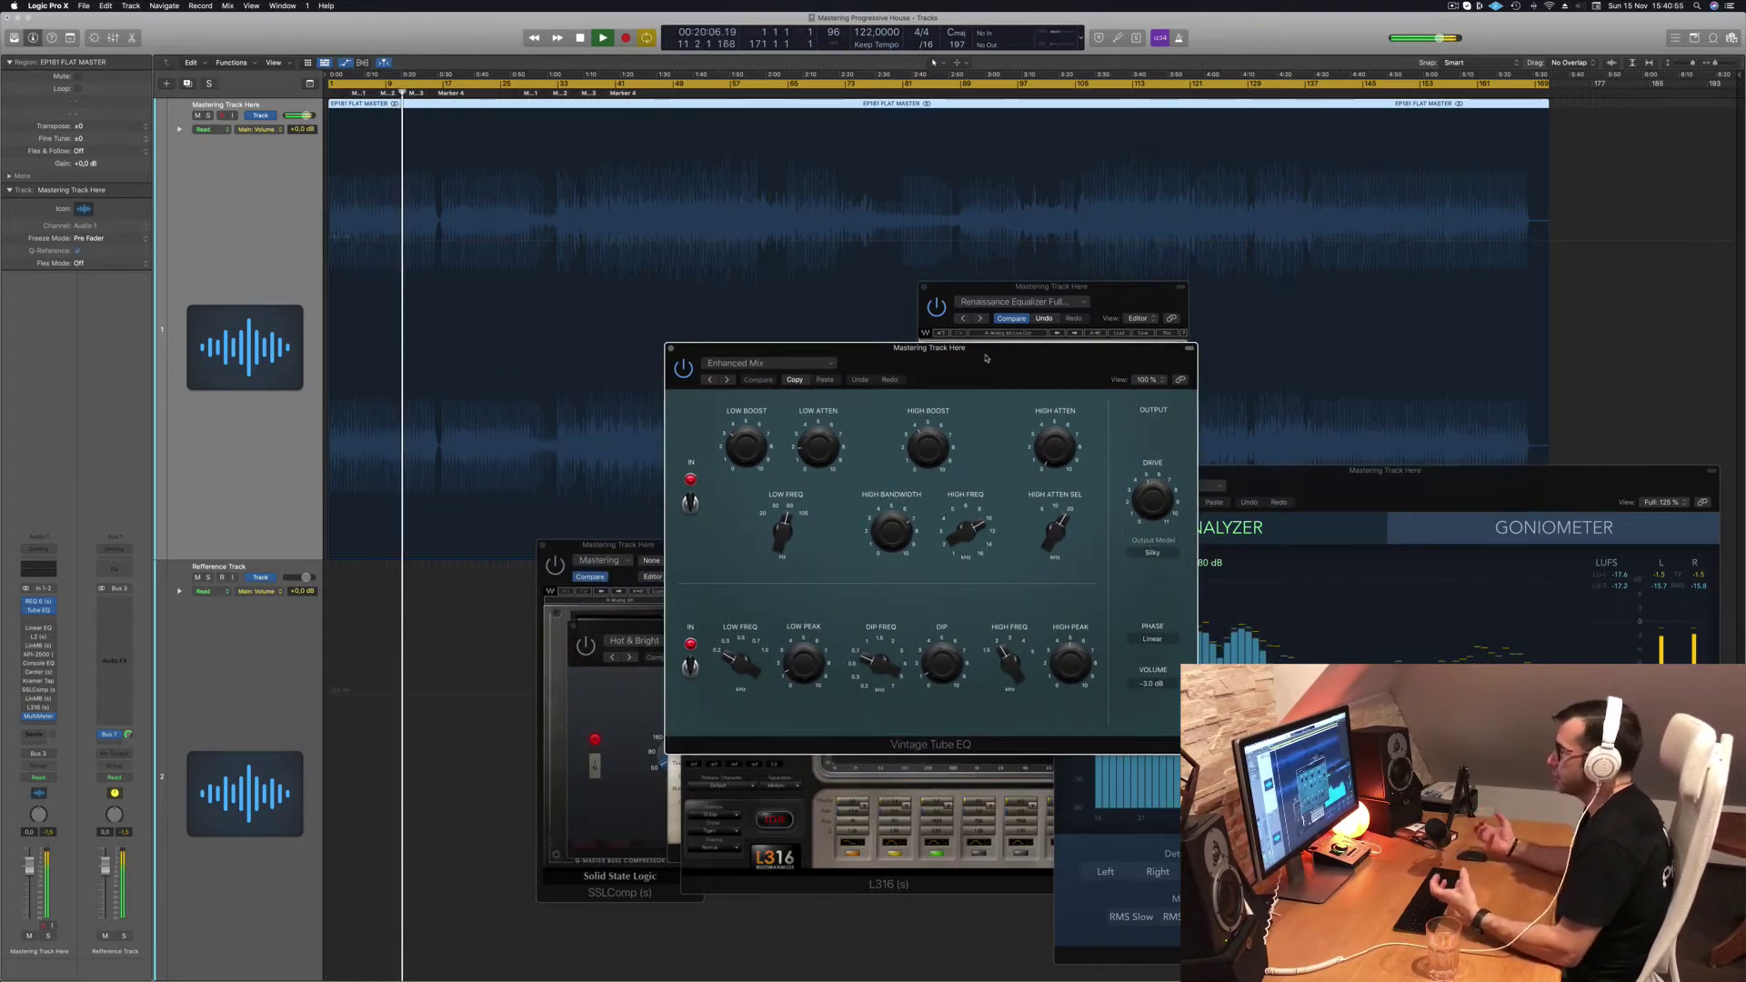
pyautogui.moveTo(986, 357); pyautogui.dragTo(1082, 447)
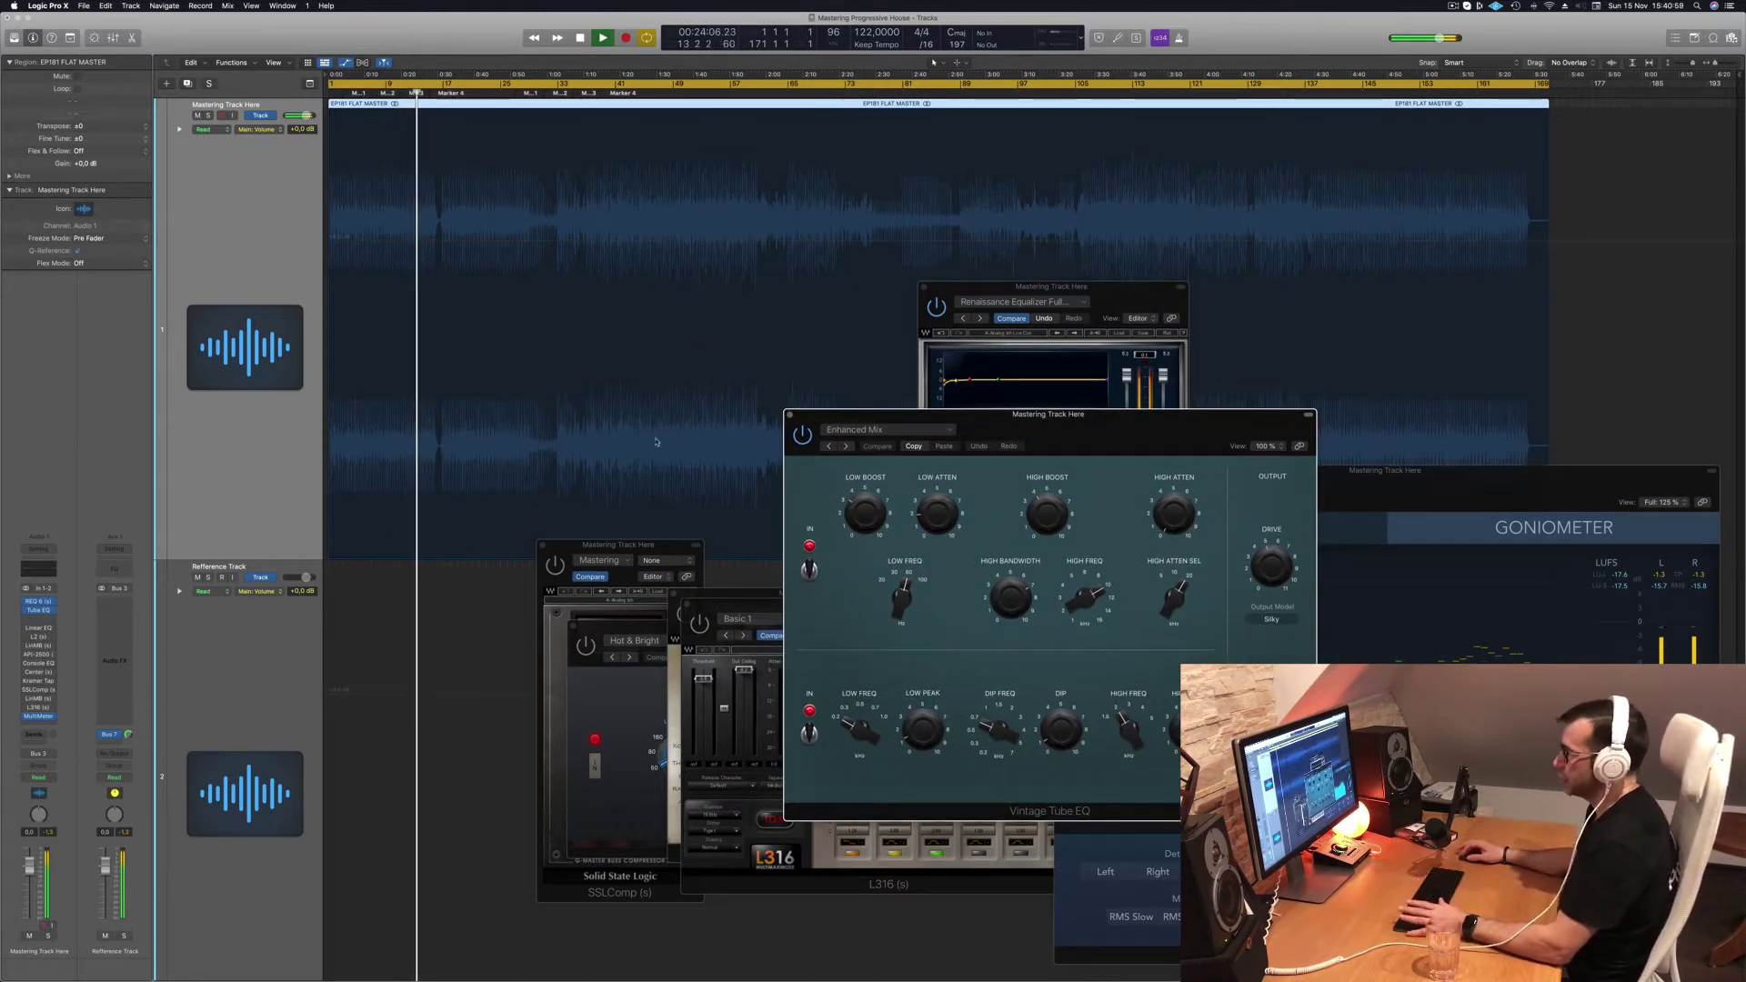
# Step: Open the Linear Phase EQ and arrange its window and the analyzer on either side of the Vintage Tube EQ
pyautogui.click(37, 628)
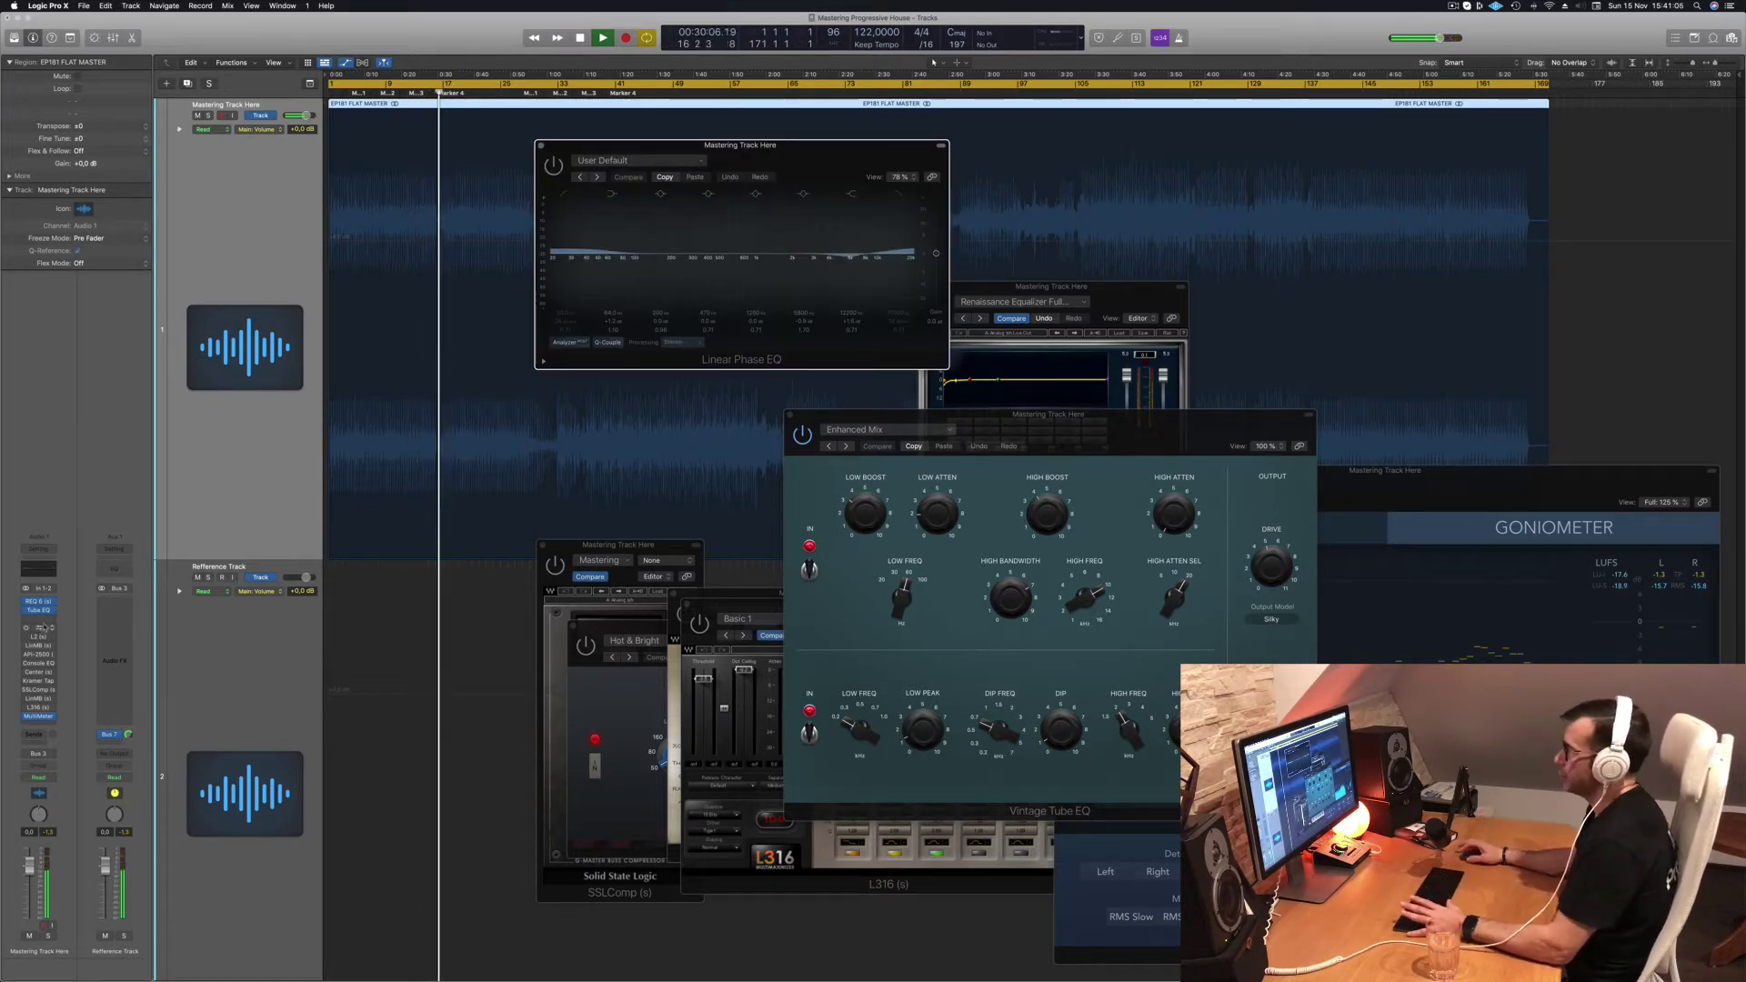
pyautogui.moveTo(857, 154); pyautogui.dragTo(928, 523)
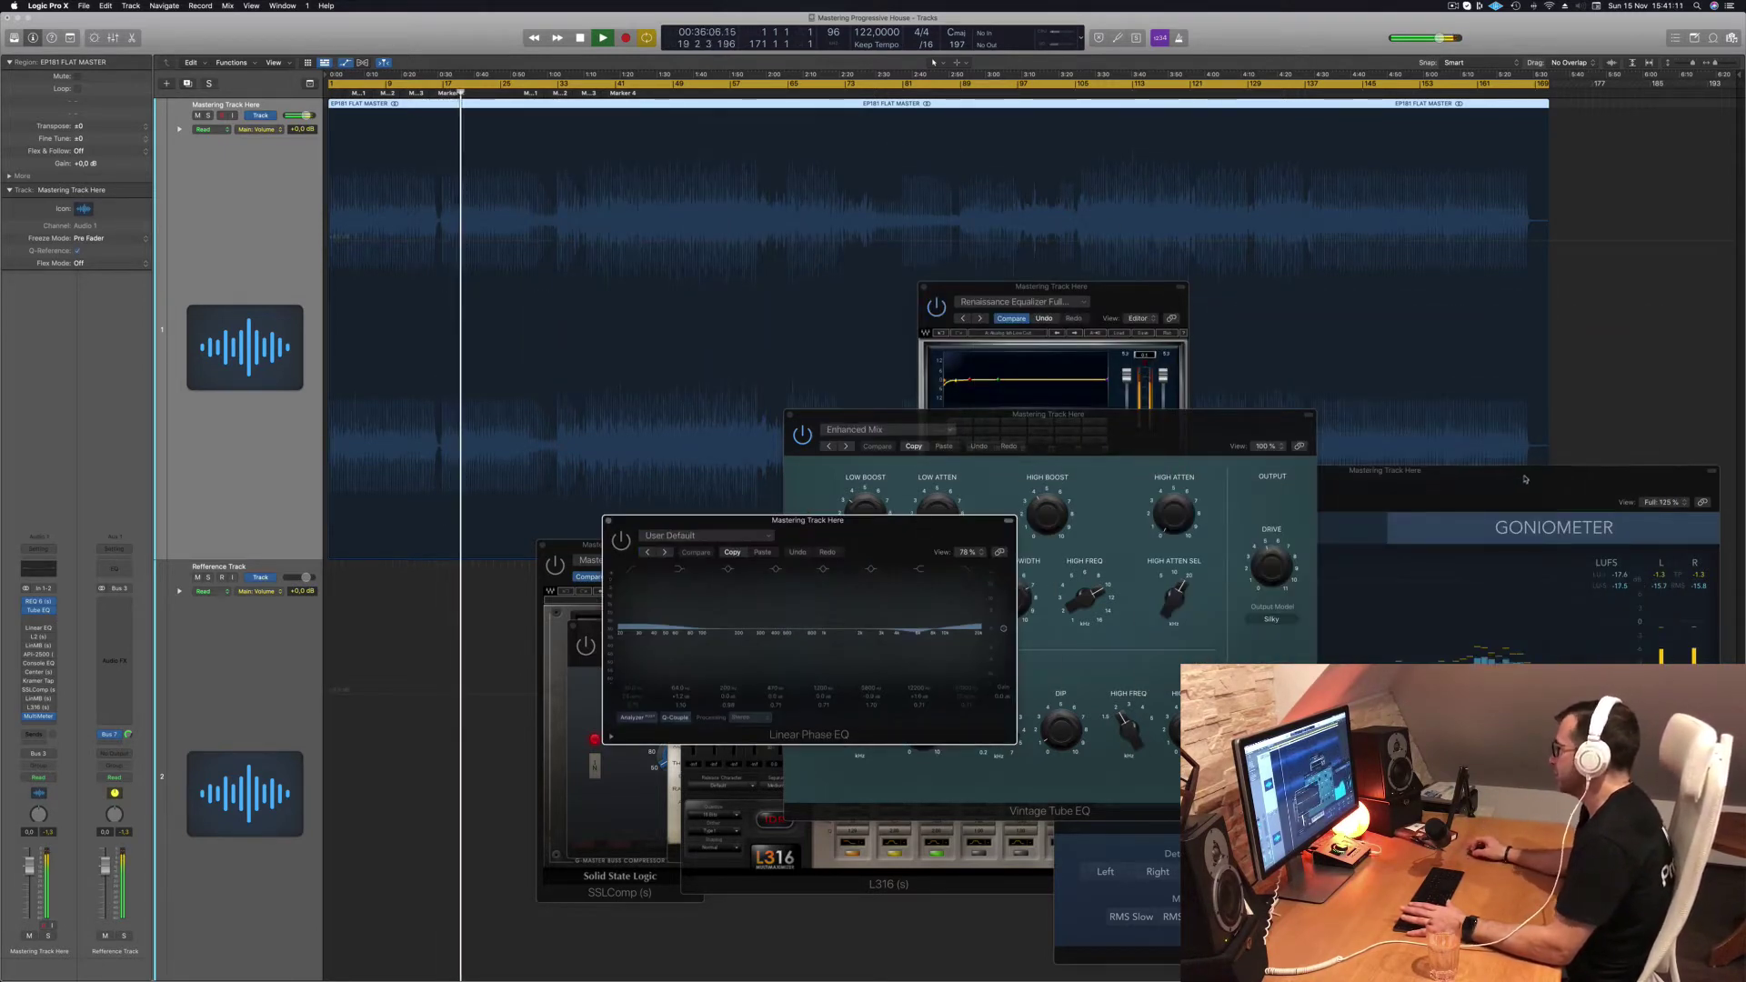
pyautogui.moveTo(1525, 479); pyautogui.dragTo(1532, 467)
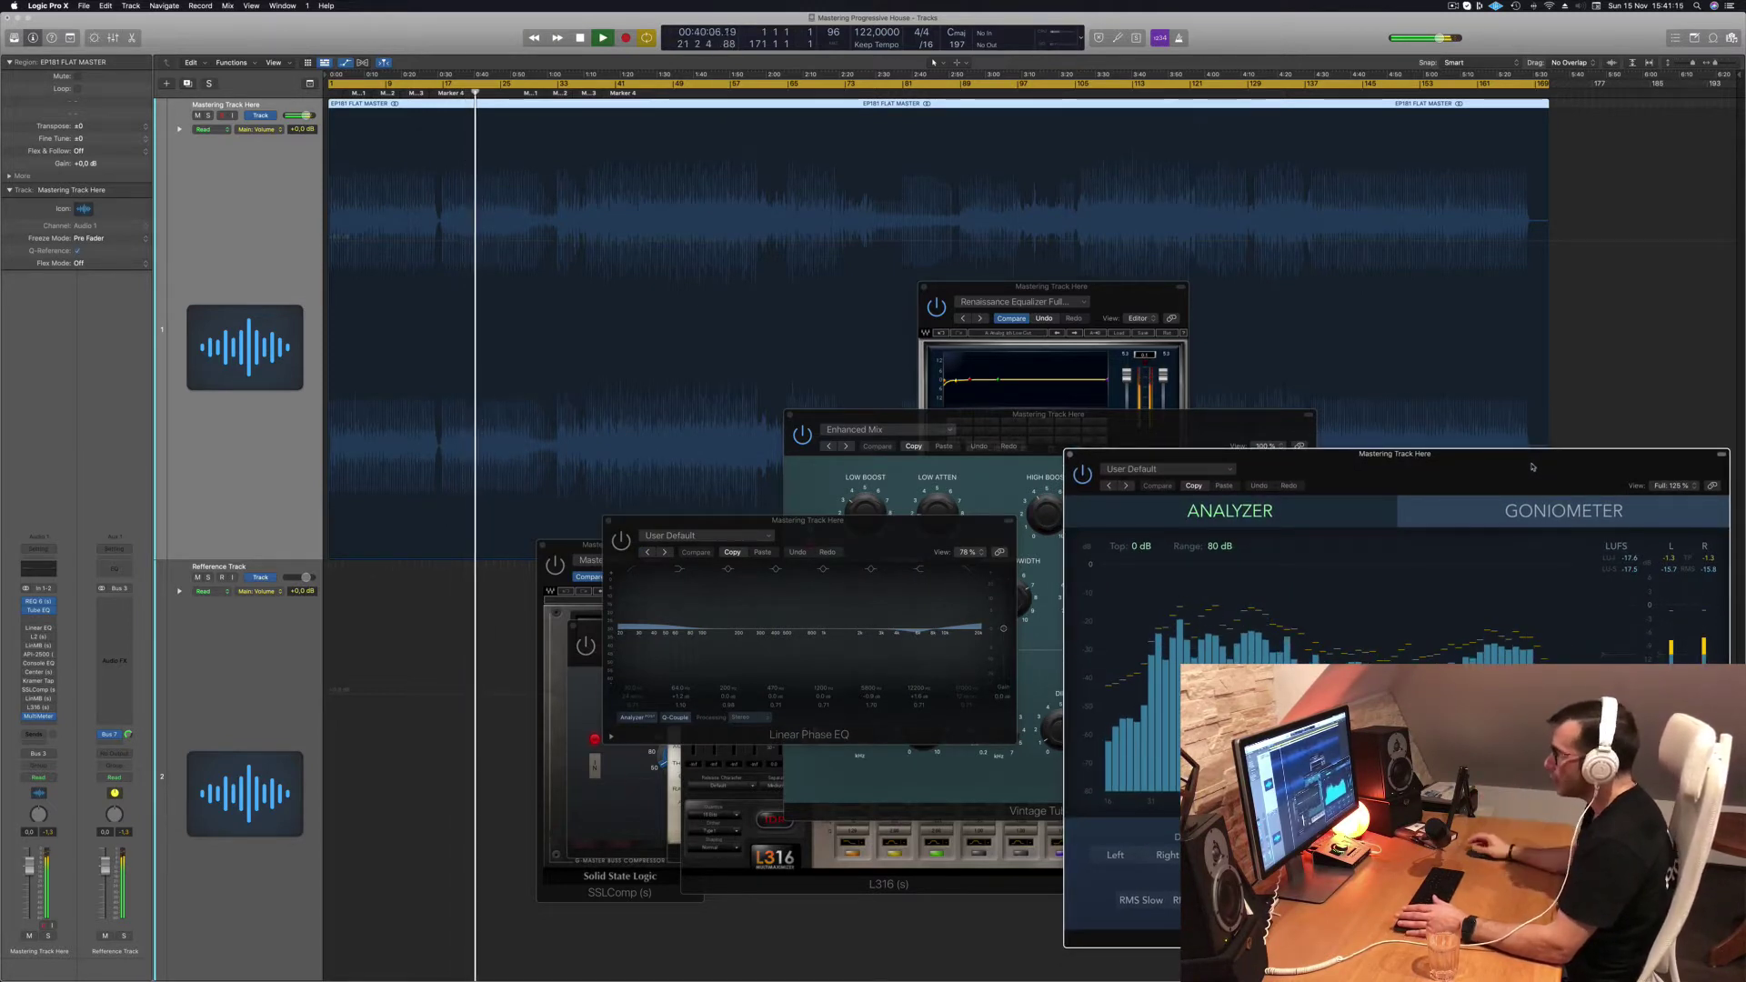
pyautogui.click(1125, 445)
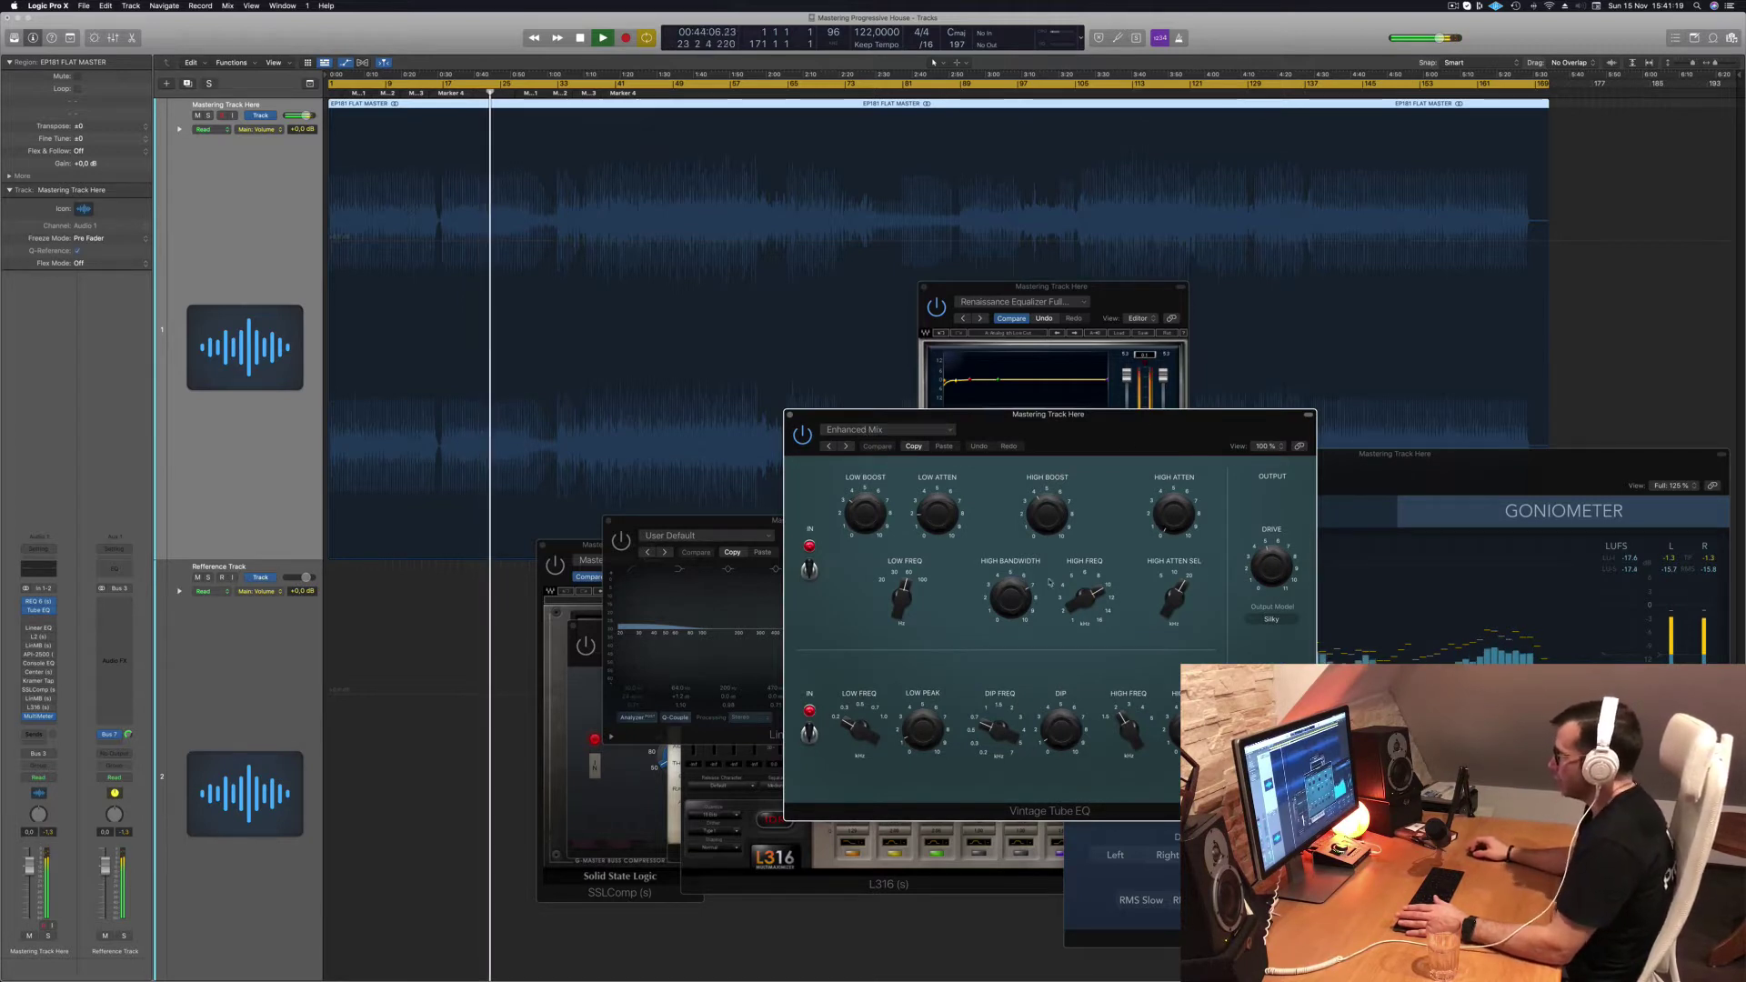
# Step: Reset the mastering channel's peak readout, and open and switch on the L2 Ultramaximizer over the Vintage Tube EQ
pyautogui.click(49, 834)
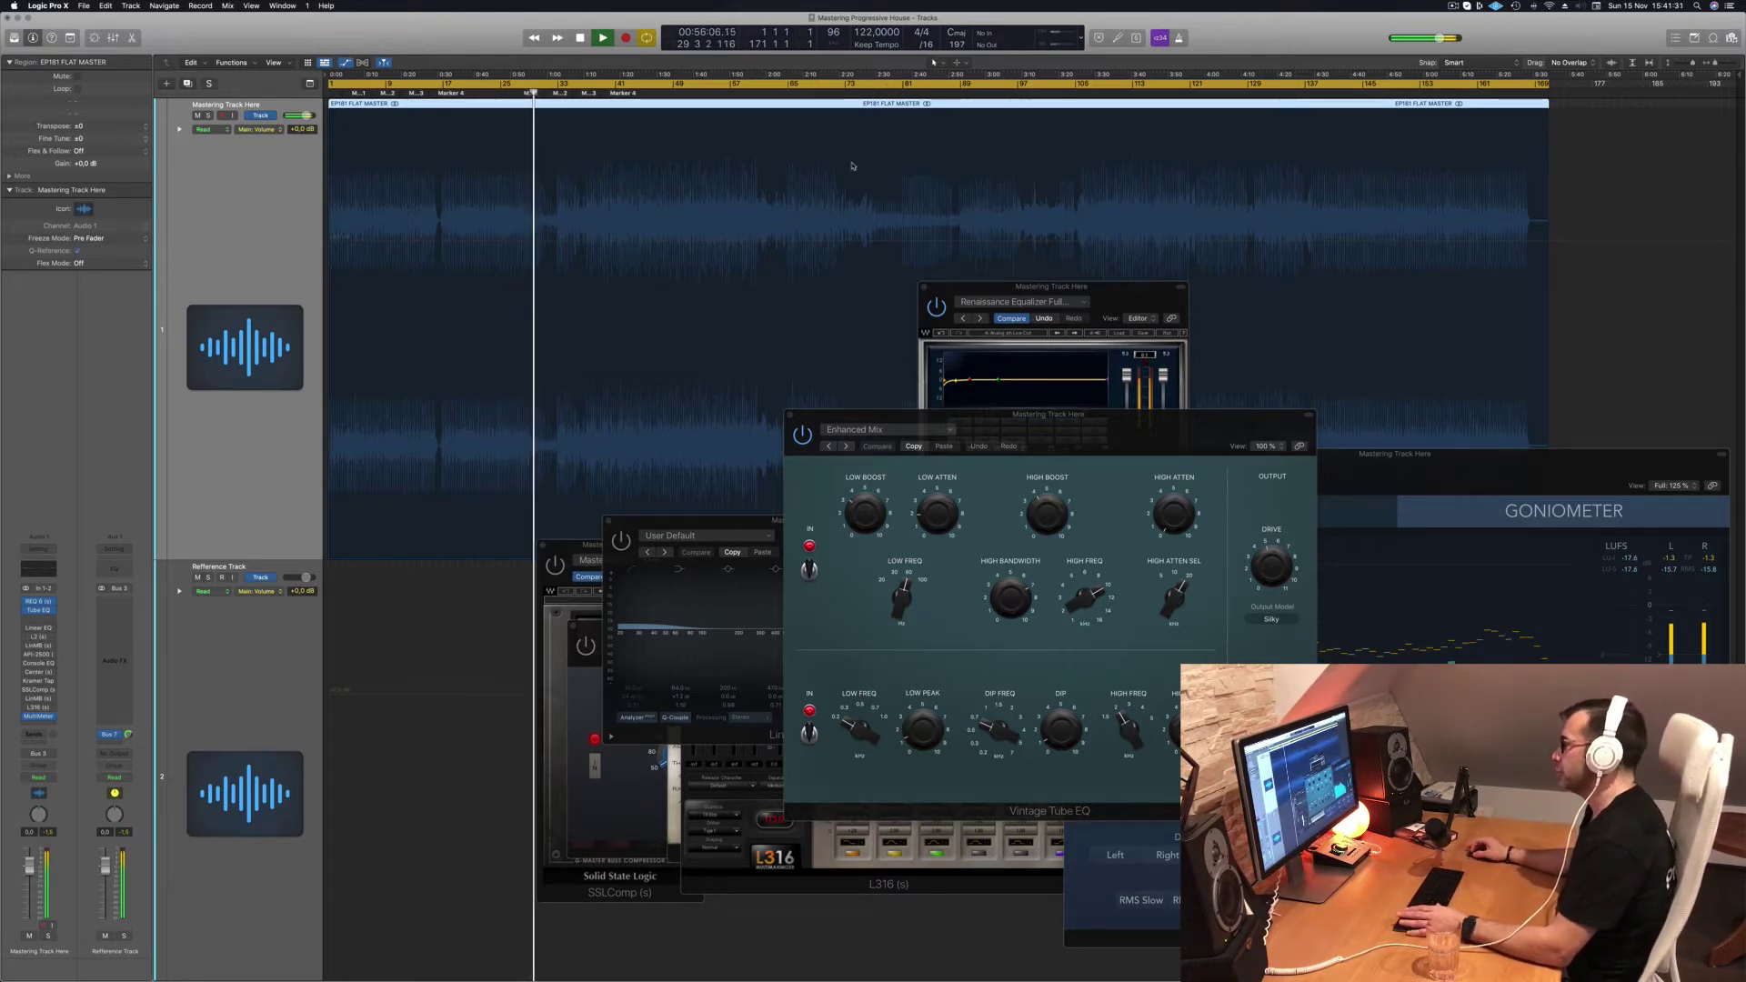
pyautogui.click(39, 637)
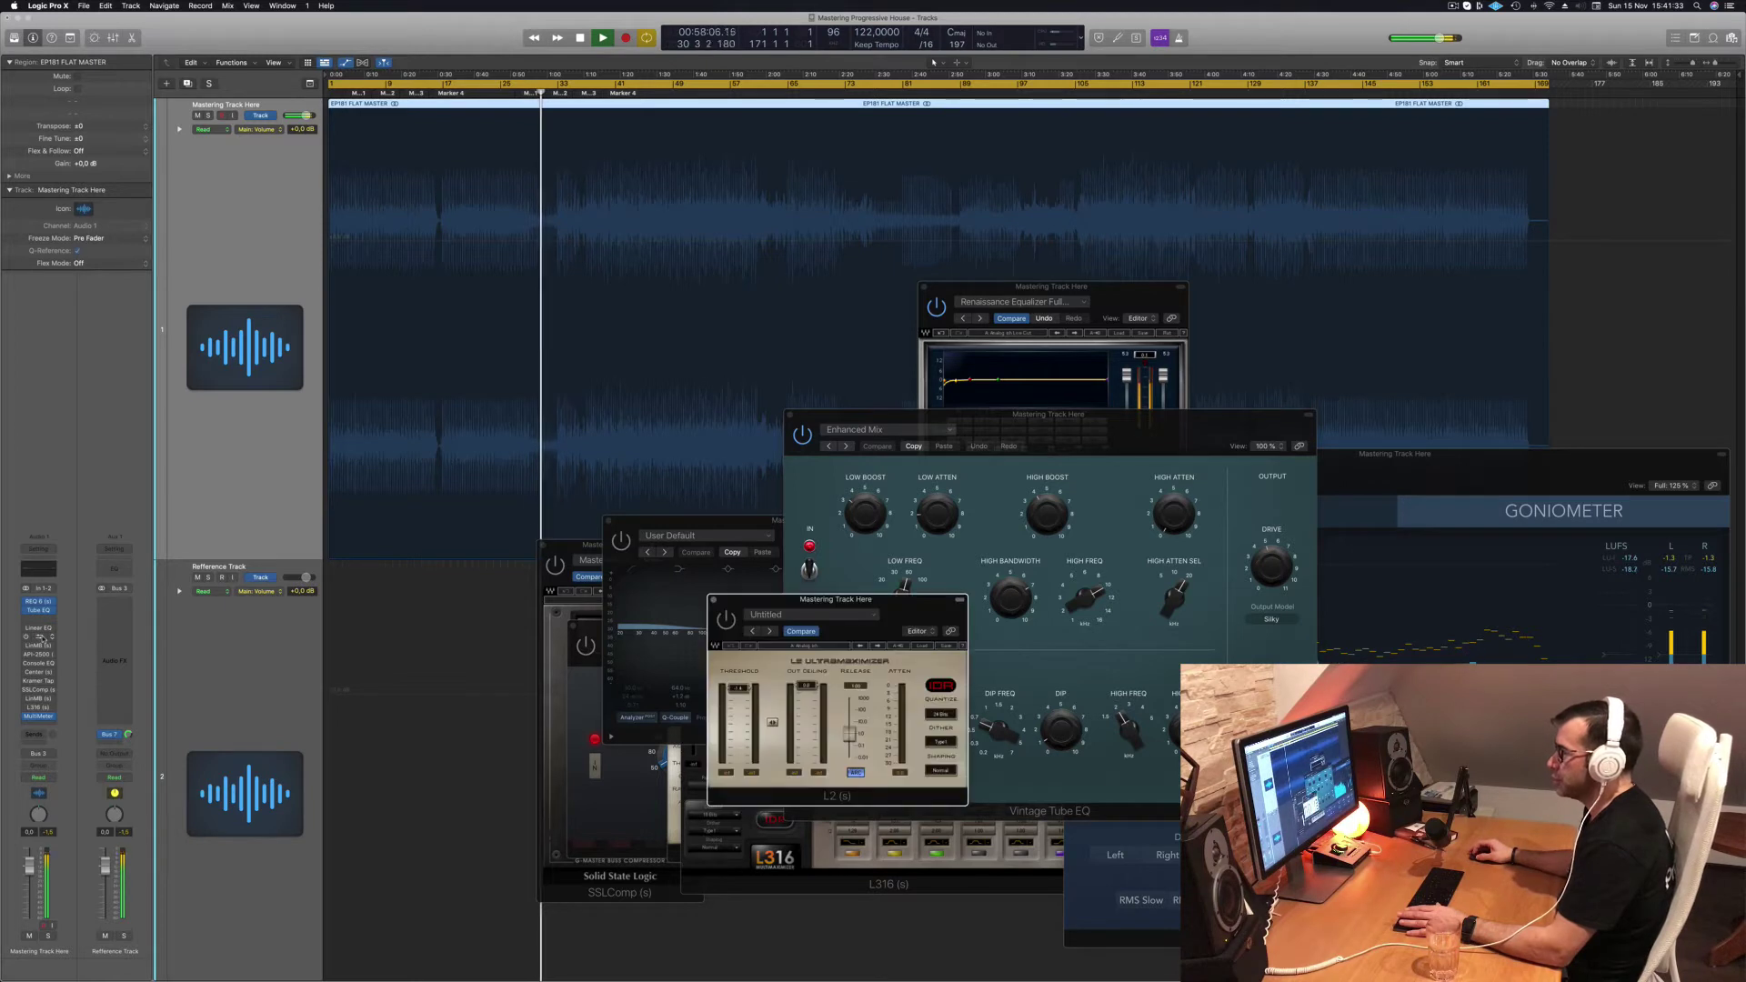
pyautogui.moveTo(864, 599); pyautogui.dragTo(875, 442)
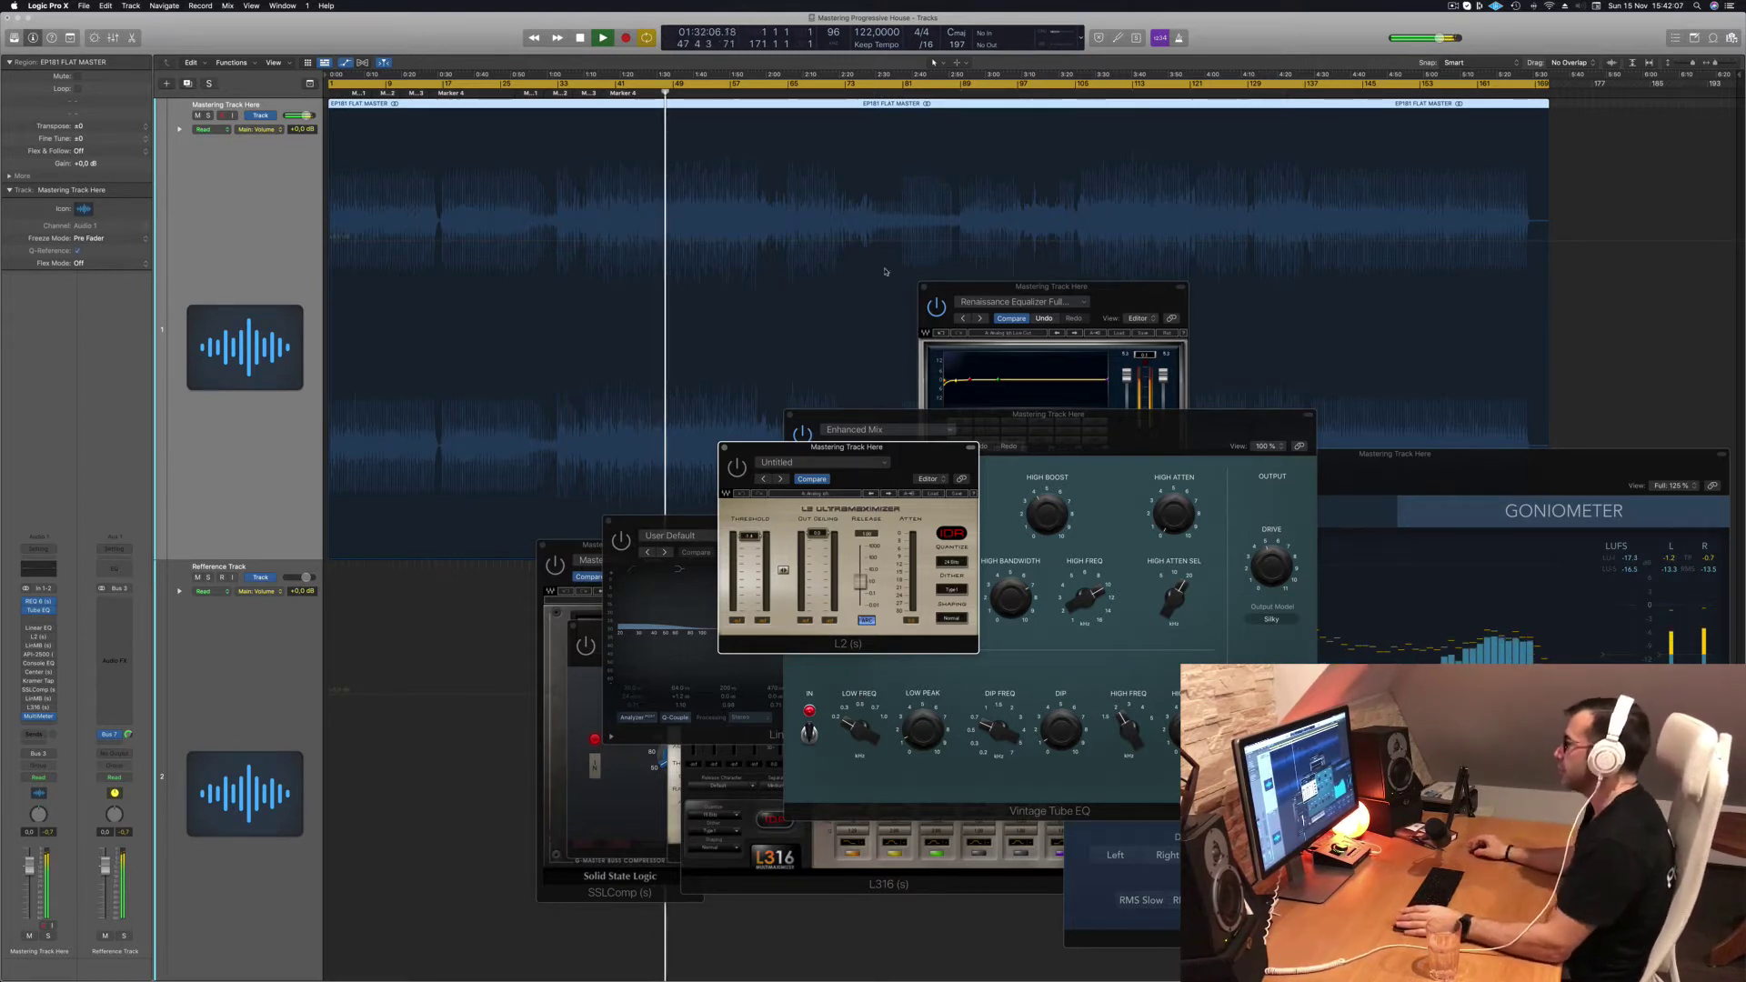
pyautogui.moveTo(904, 446); pyautogui.dragTo(867, 176)
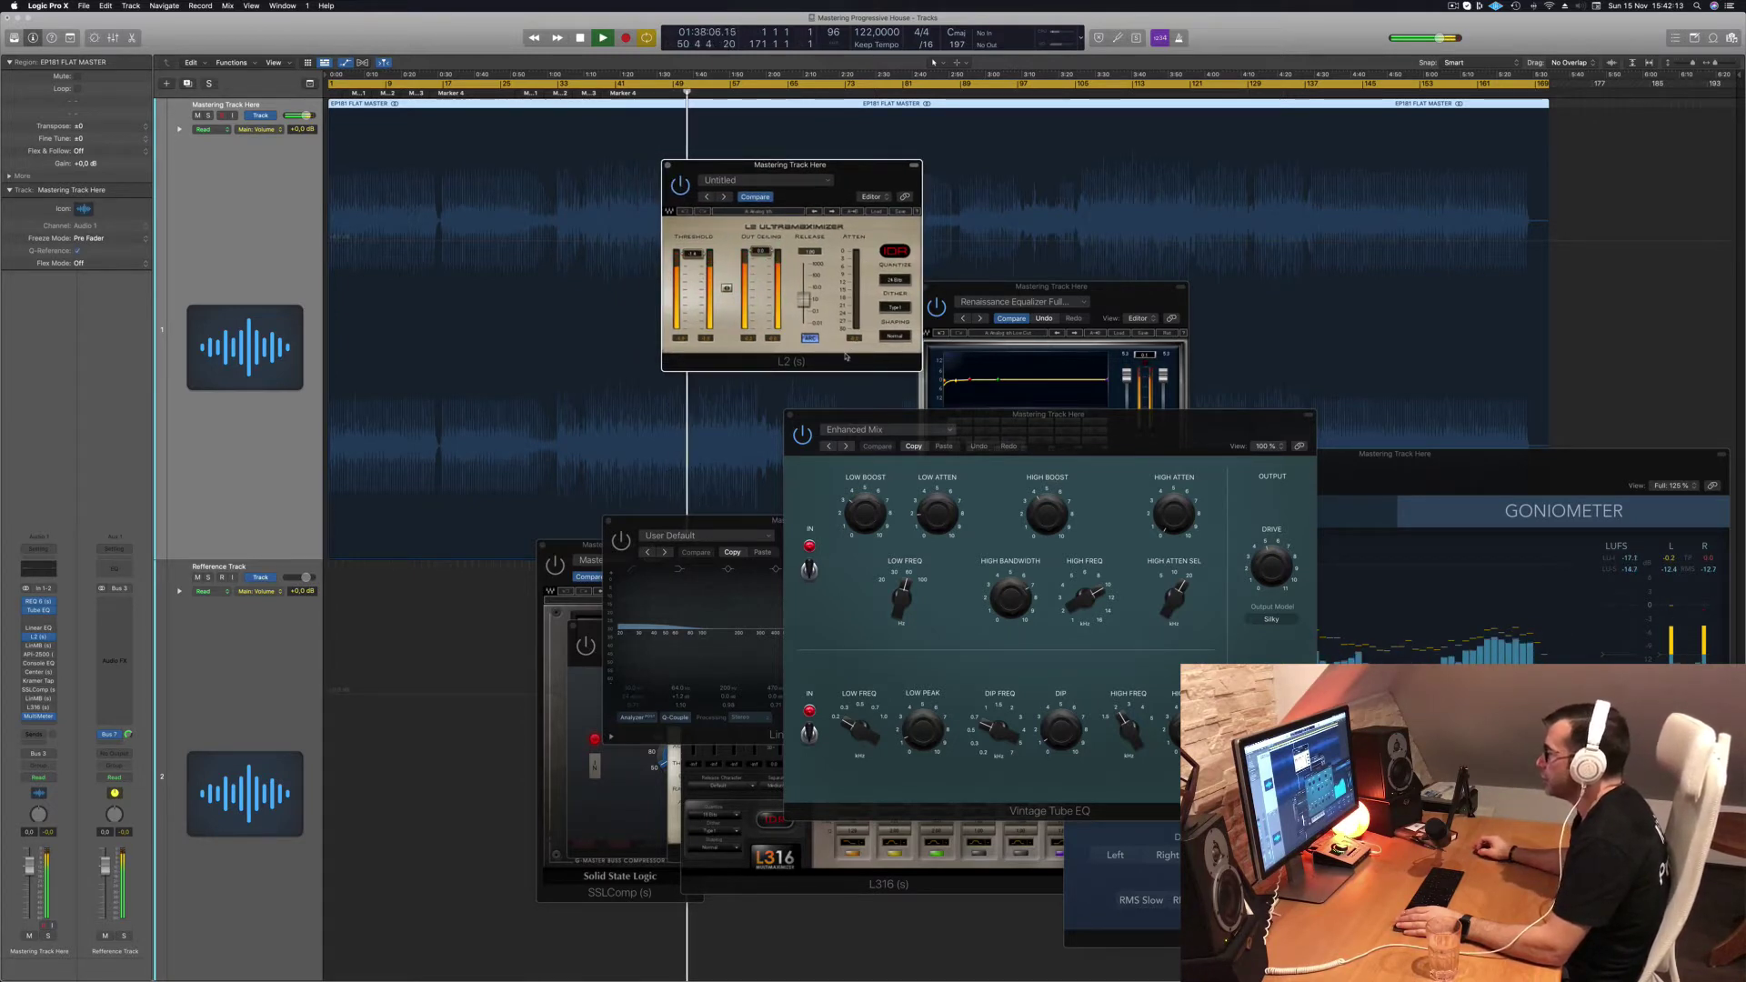
pyautogui.moveTo(791, 165); pyautogui.dragTo(872, 229)
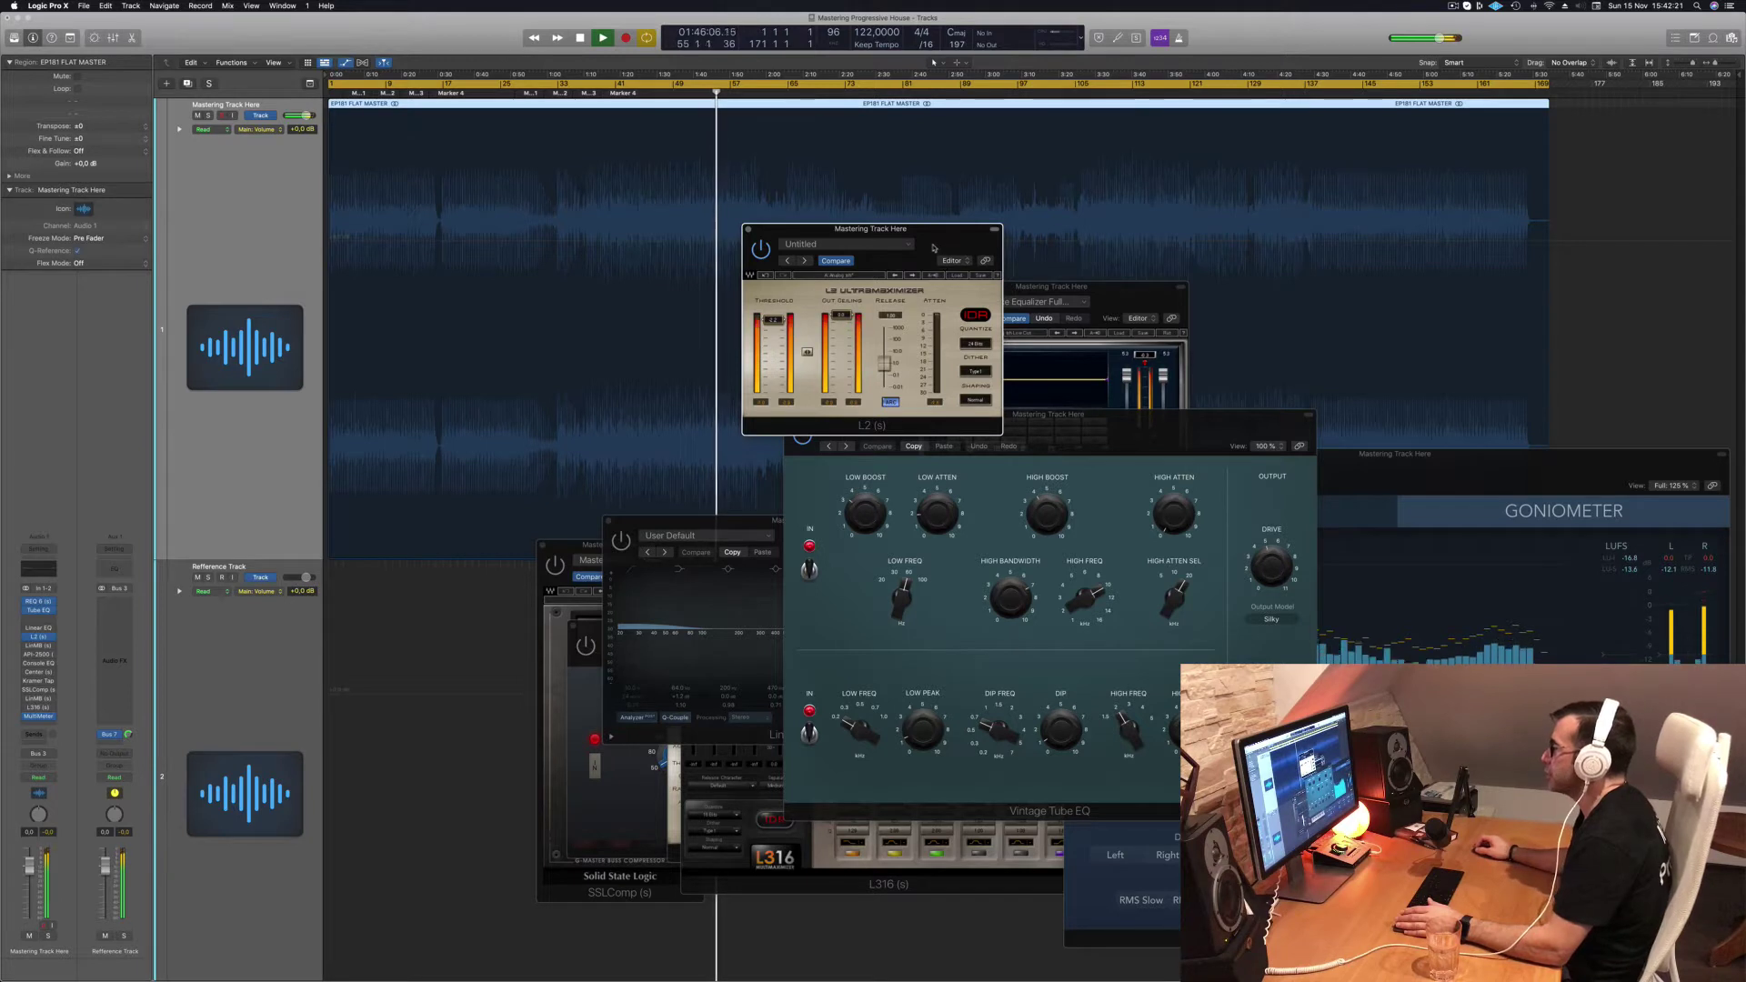
pyautogui.moveTo(933, 247); pyautogui.dragTo(1229, 402)
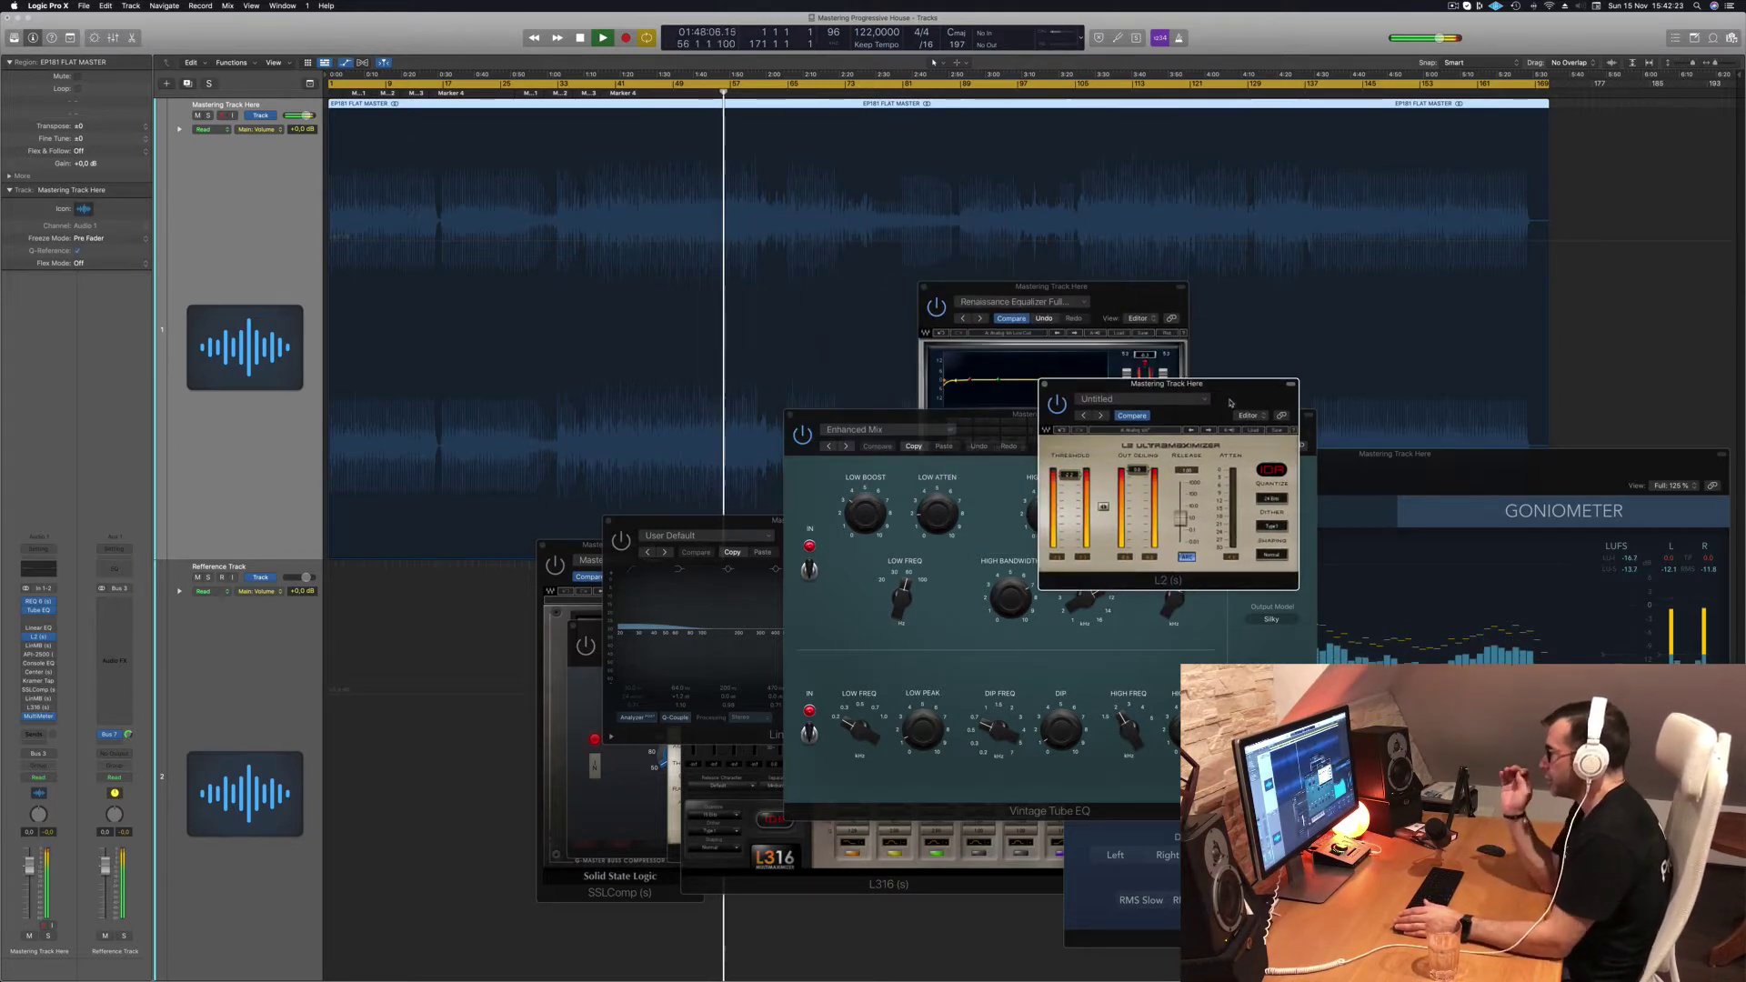
# Step: Line up the REQ 6 and L2 windows side by side above the analyzer, resetting the L2 attenuation readout
pyautogui.moveTo(1161, 342); pyautogui.dragTo(1582, 330)
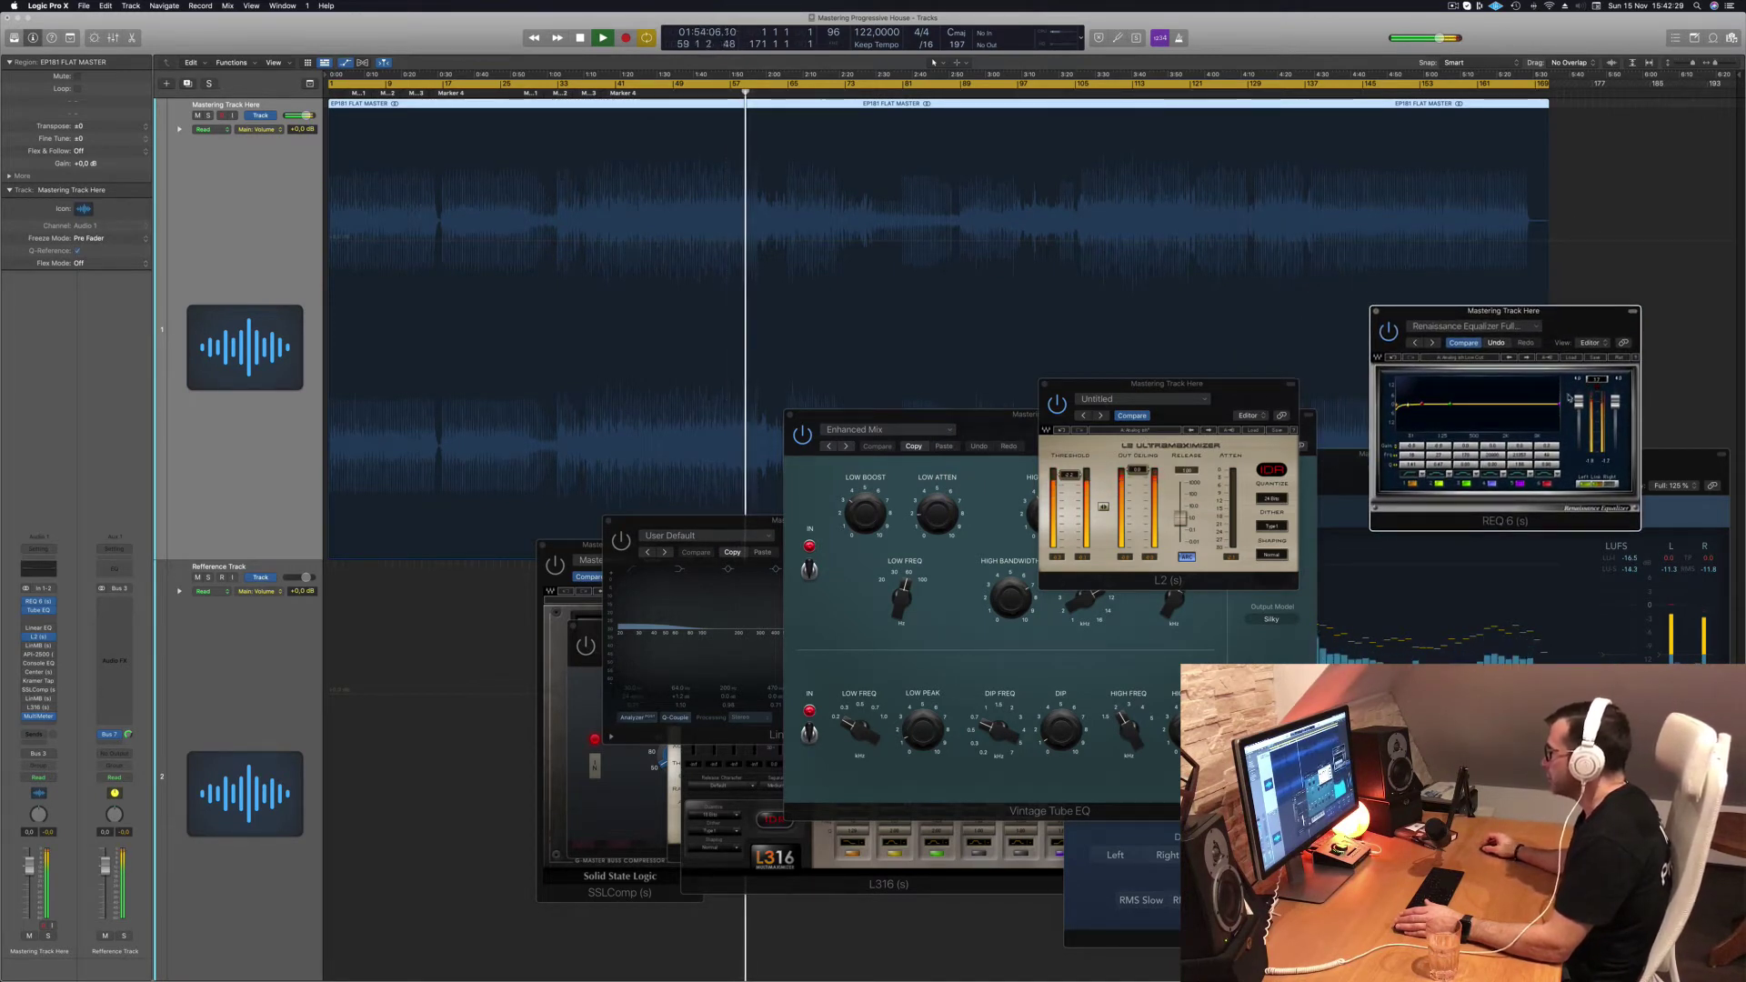
pyautogui.click(1228, 559)
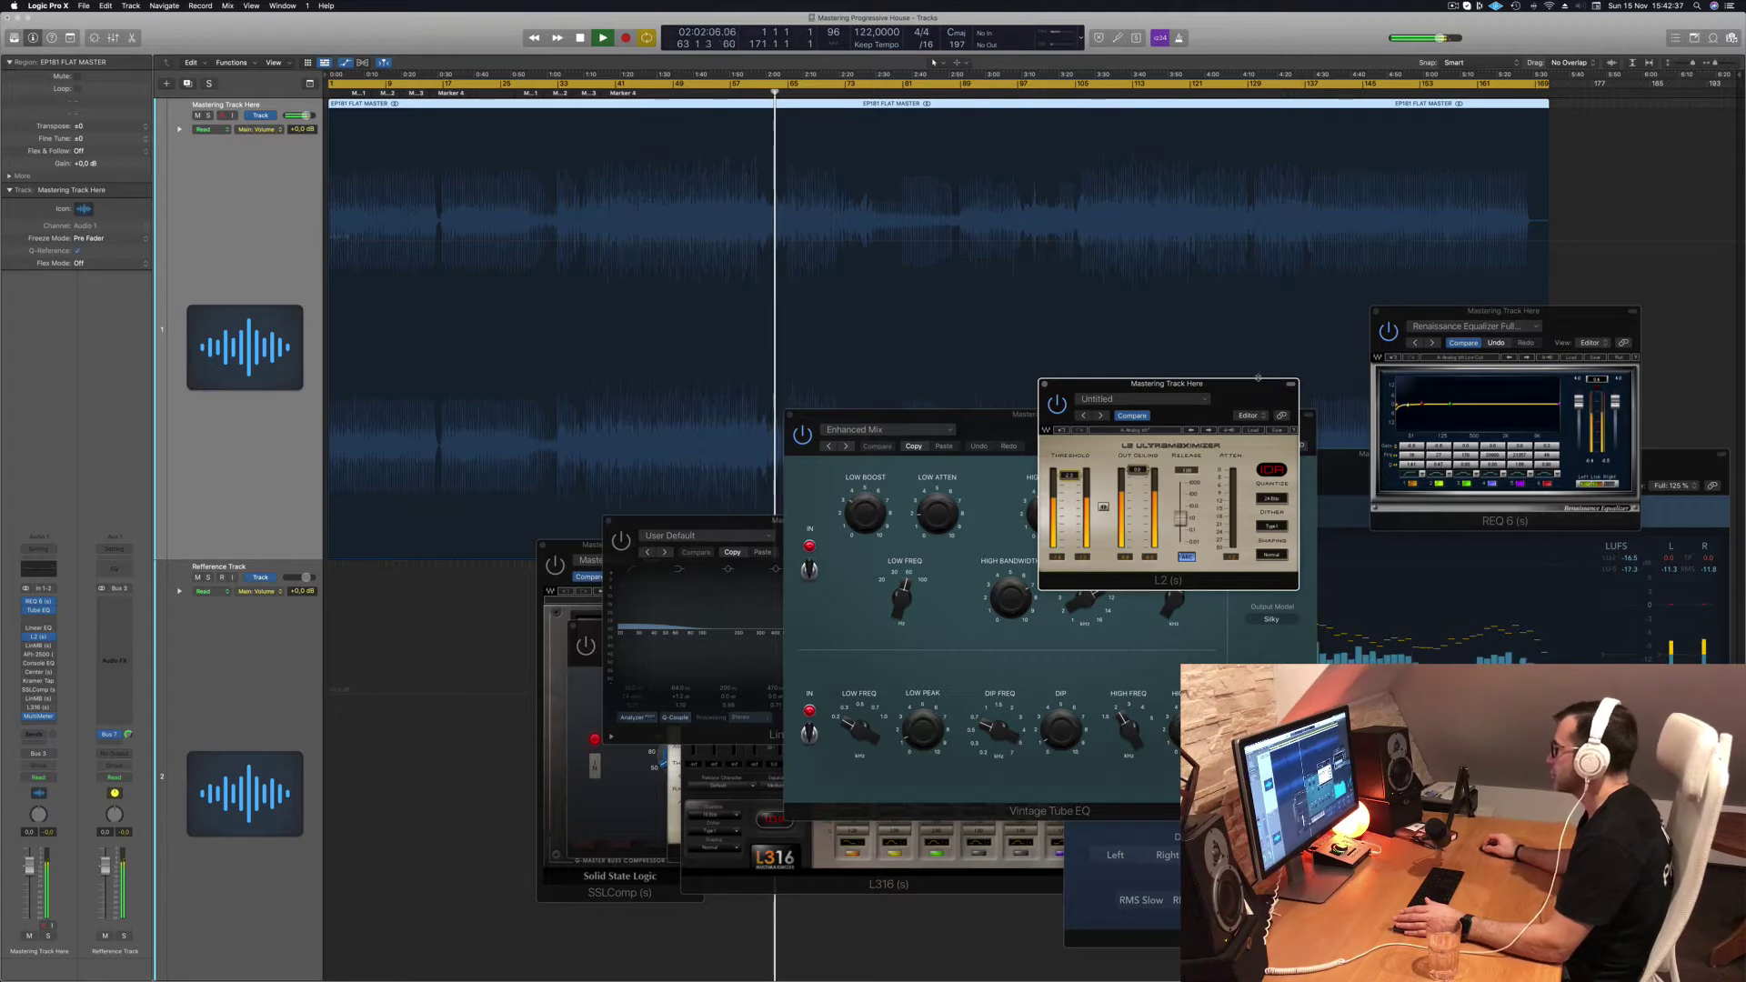
pyautogui.moveTo(1258, 378); pyautogui.dragTo(1324, 319)
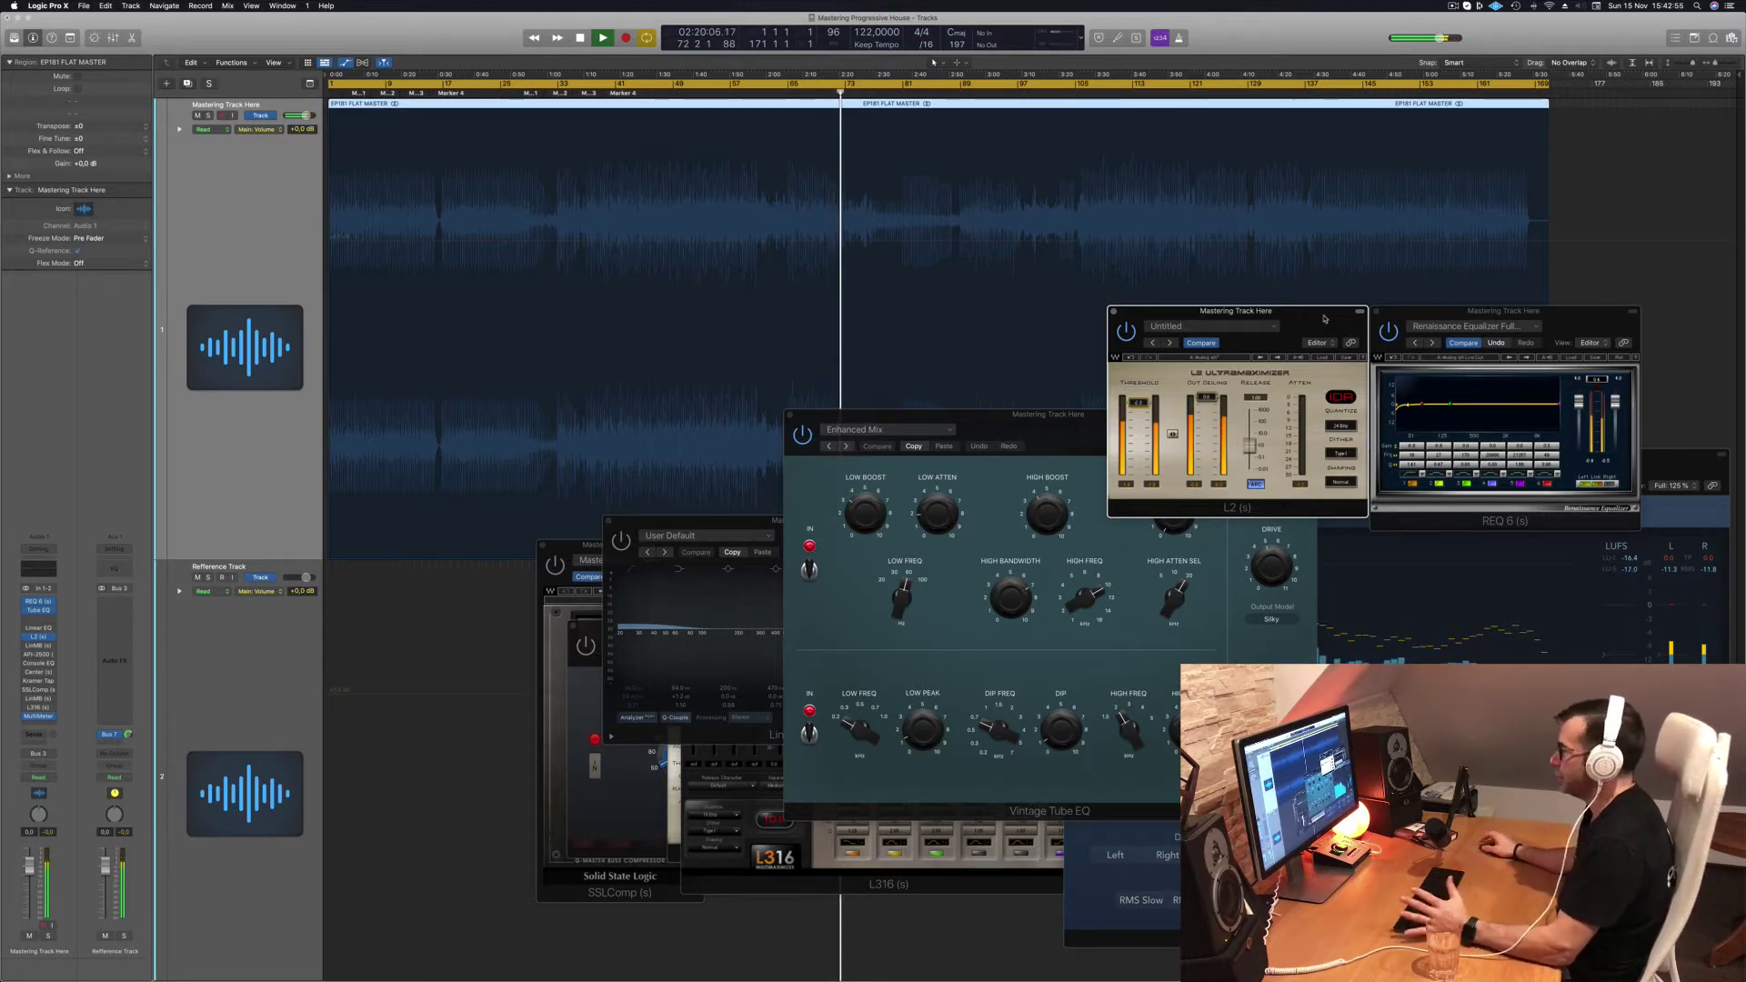
pyautogui.moveTo(1284, 317)
pyautogui.mouseDown()
pyautogui.moveTo(1255, 318)
pyautogui.moveTo(1278, 318)
pyautogui.mouseUp()
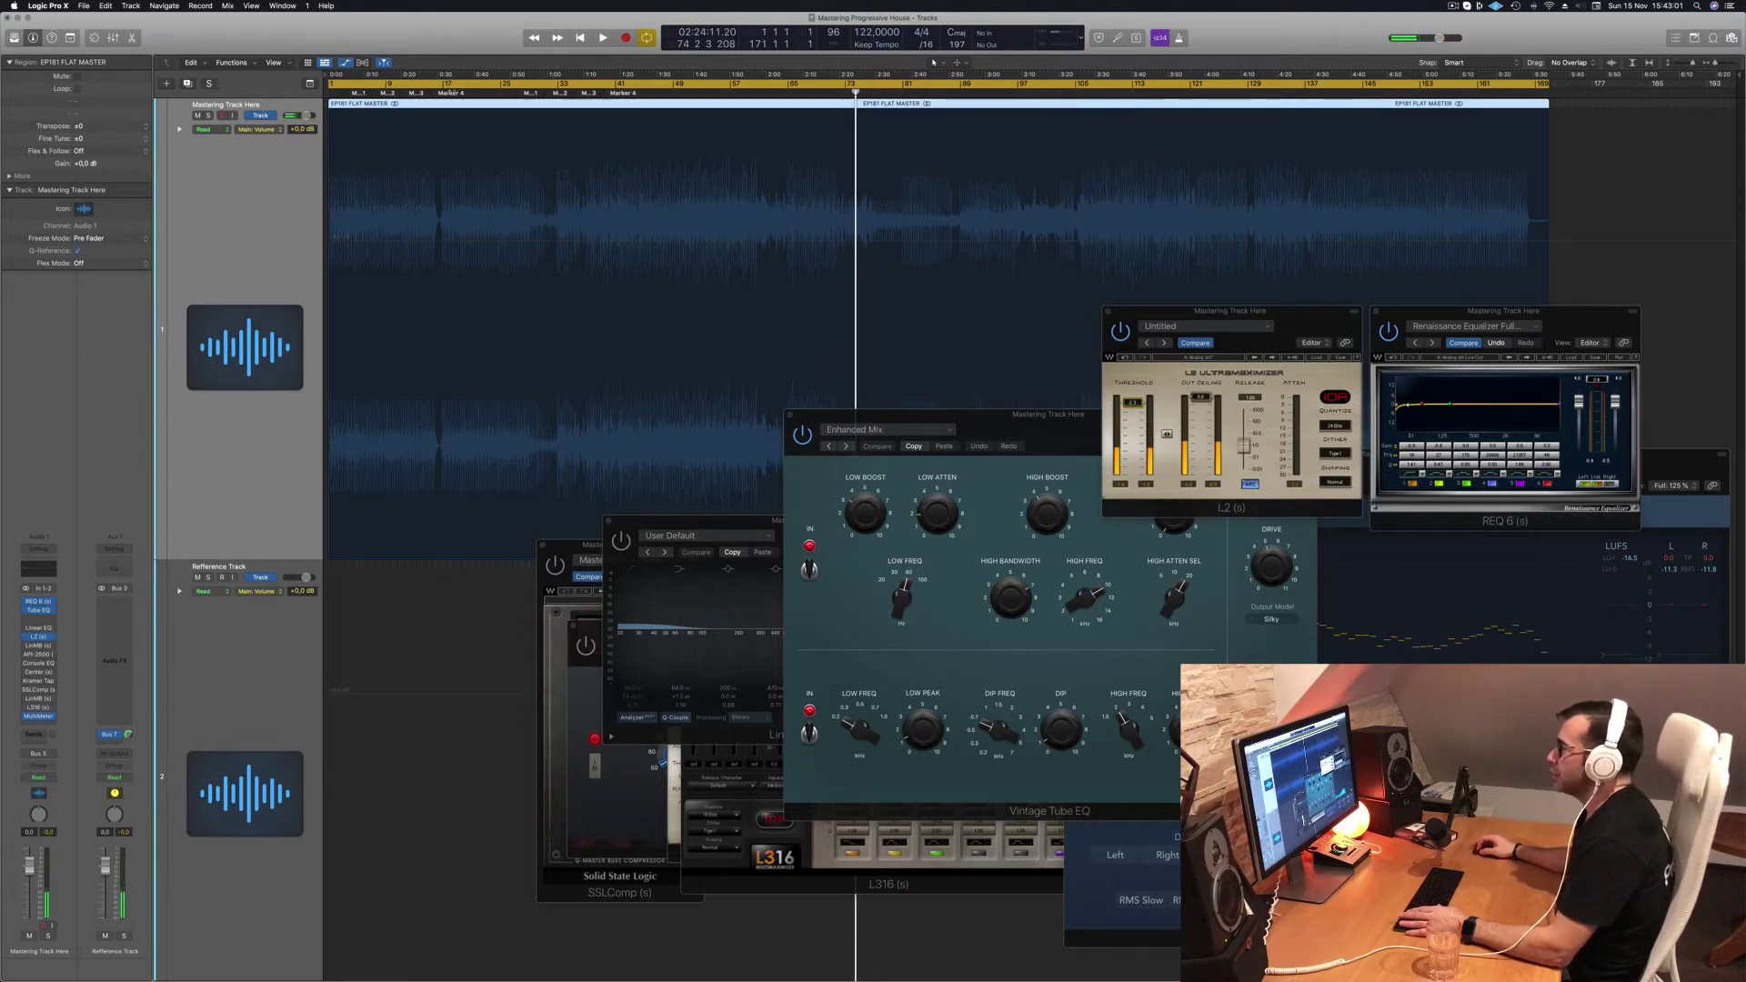
# Step: Start the cycle range at bar 43, play from there and move the Vintage Tube EQ window clear of the analyzer
pyautogui.moveTo(330, 85); pyautogui.dragTo(630, 88)
pyautogui.press('space')
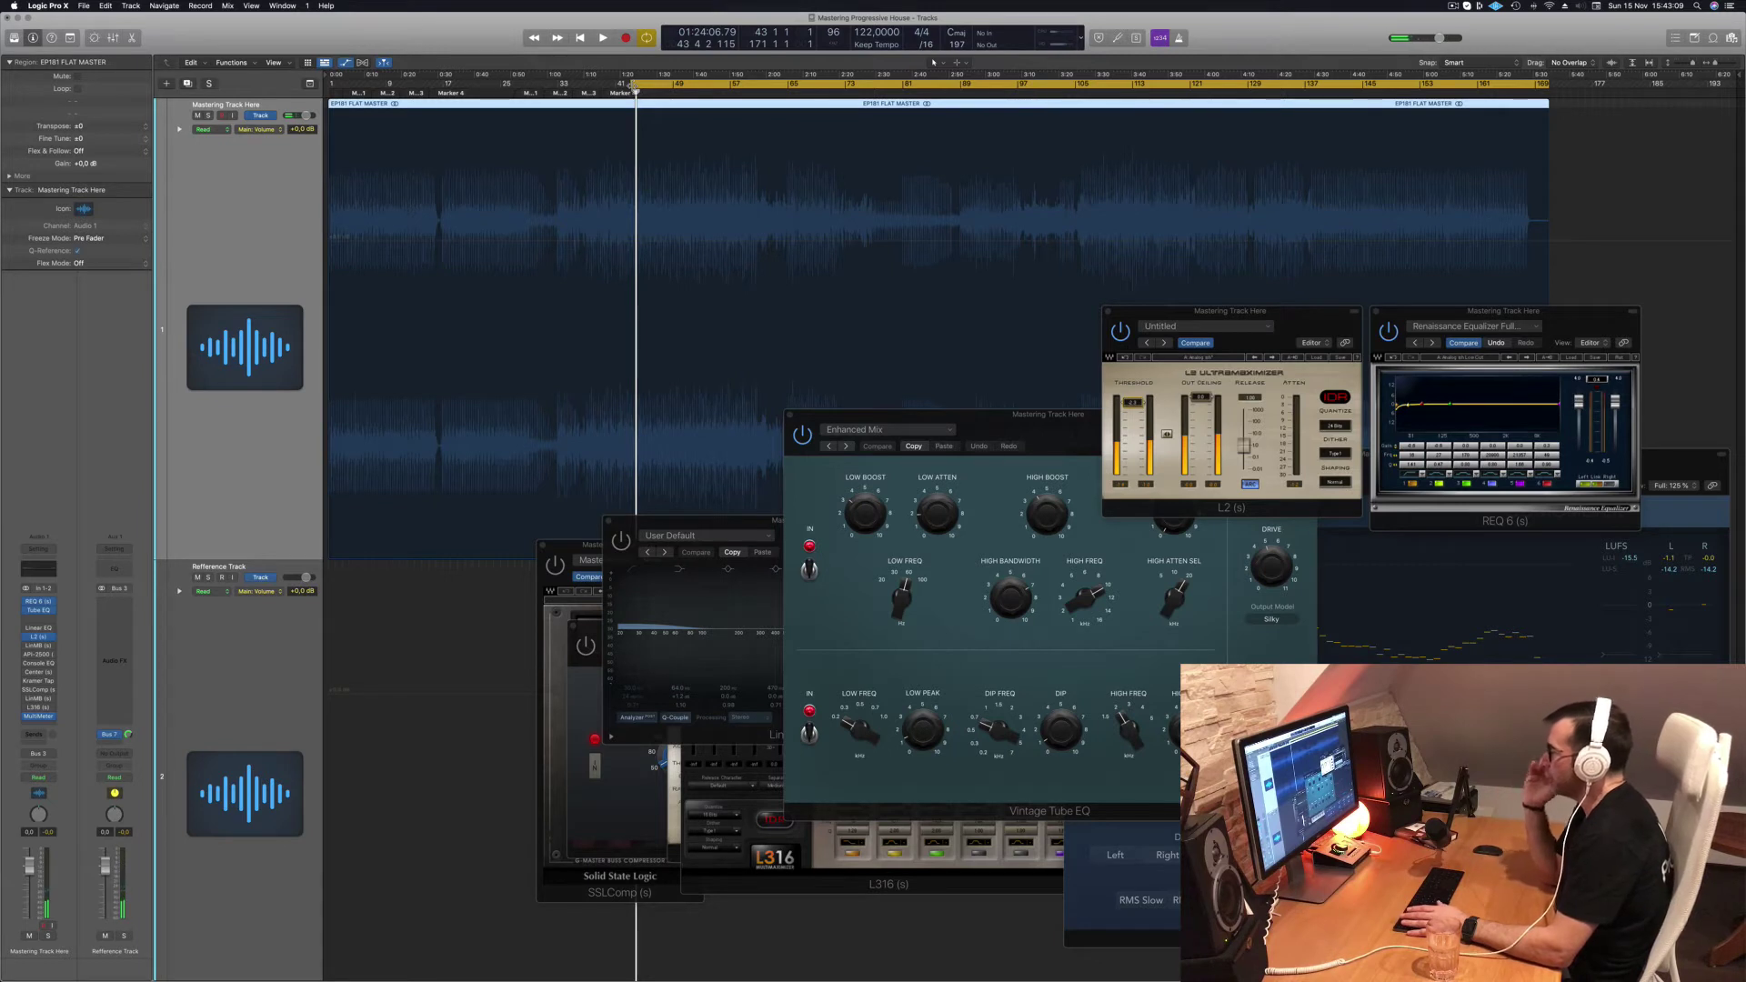
pyautogui.moveTo(988, 426); pyautogui.dragTo(765, 438)
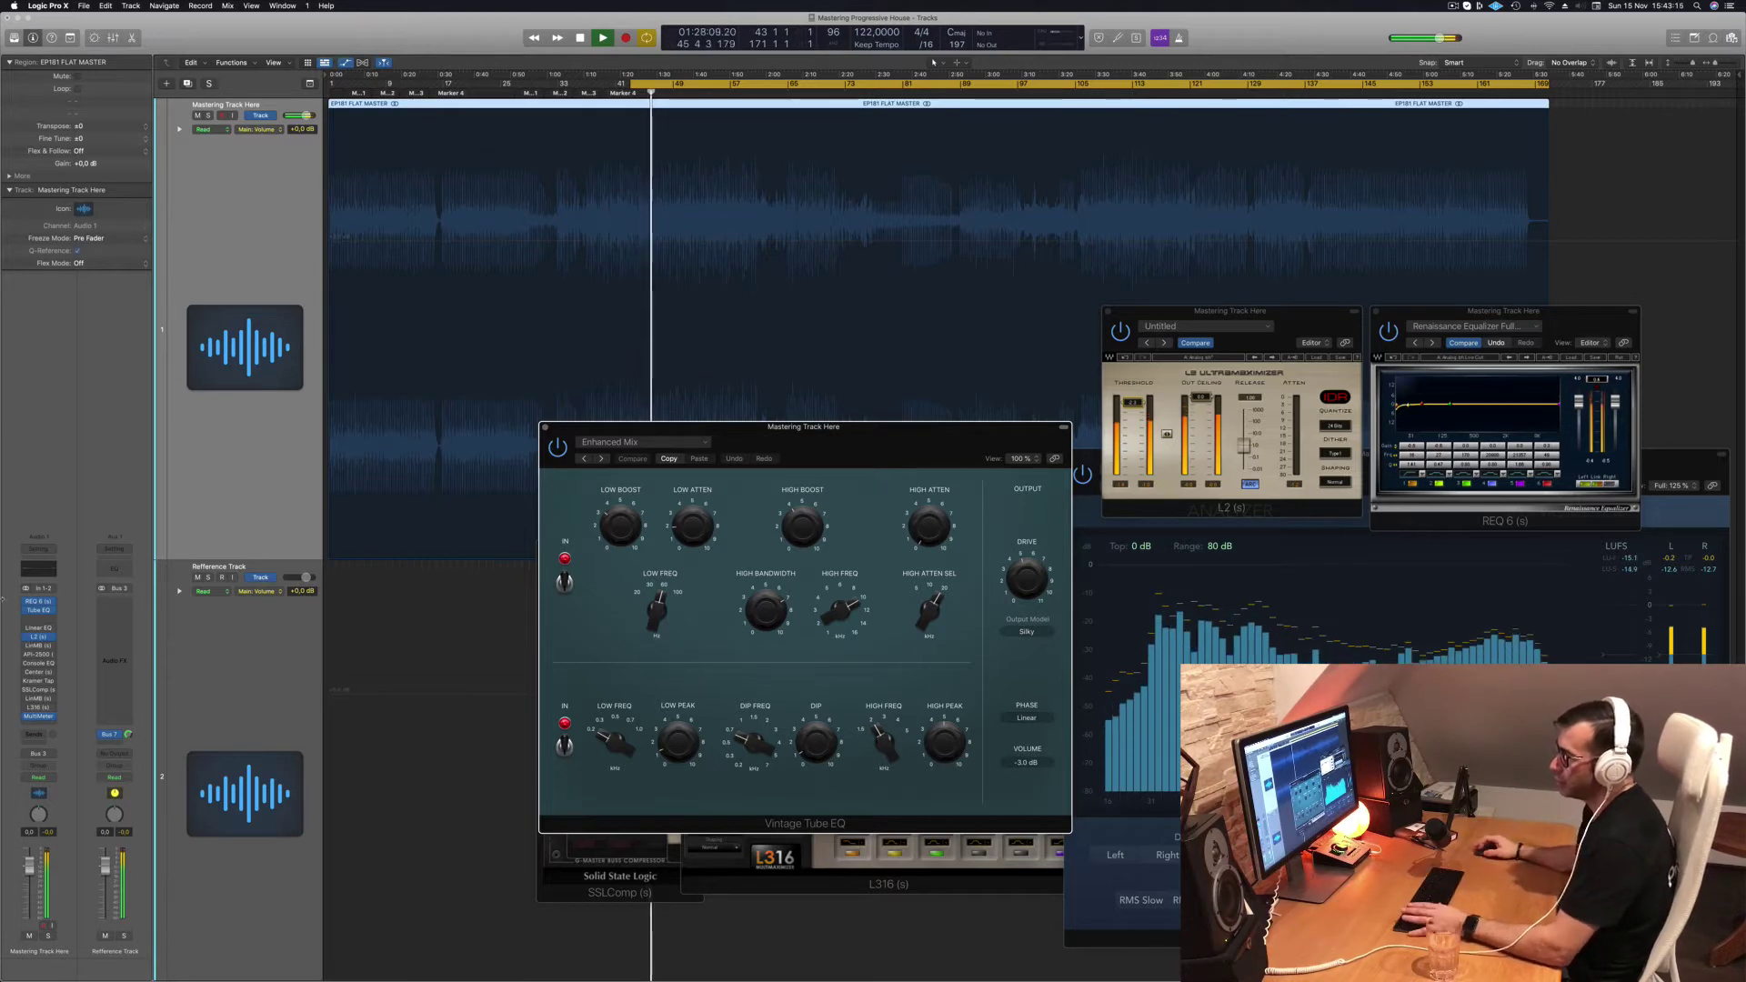
# Step: Open and switch on the LinMB multiband, place its window beside the L2 and trim its output level
pyautogui.click(29, 644)
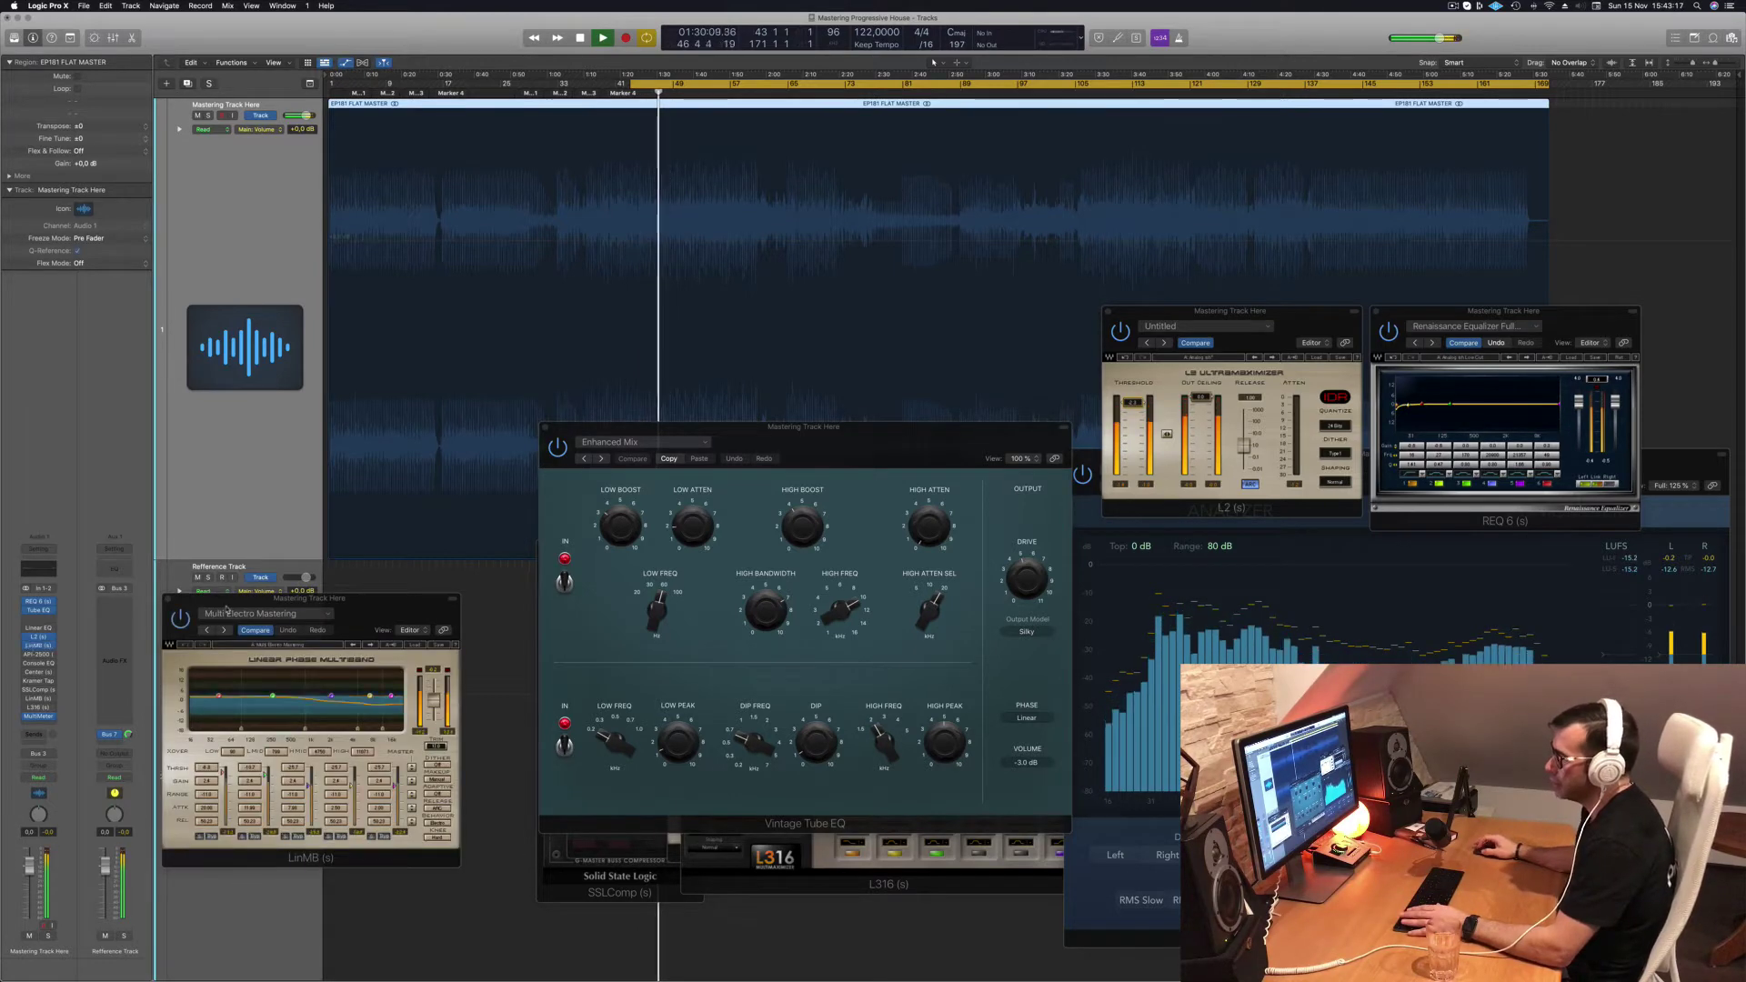
pyautogui.moveTo(353, 602); pyautogui.dragTo(999, 320)
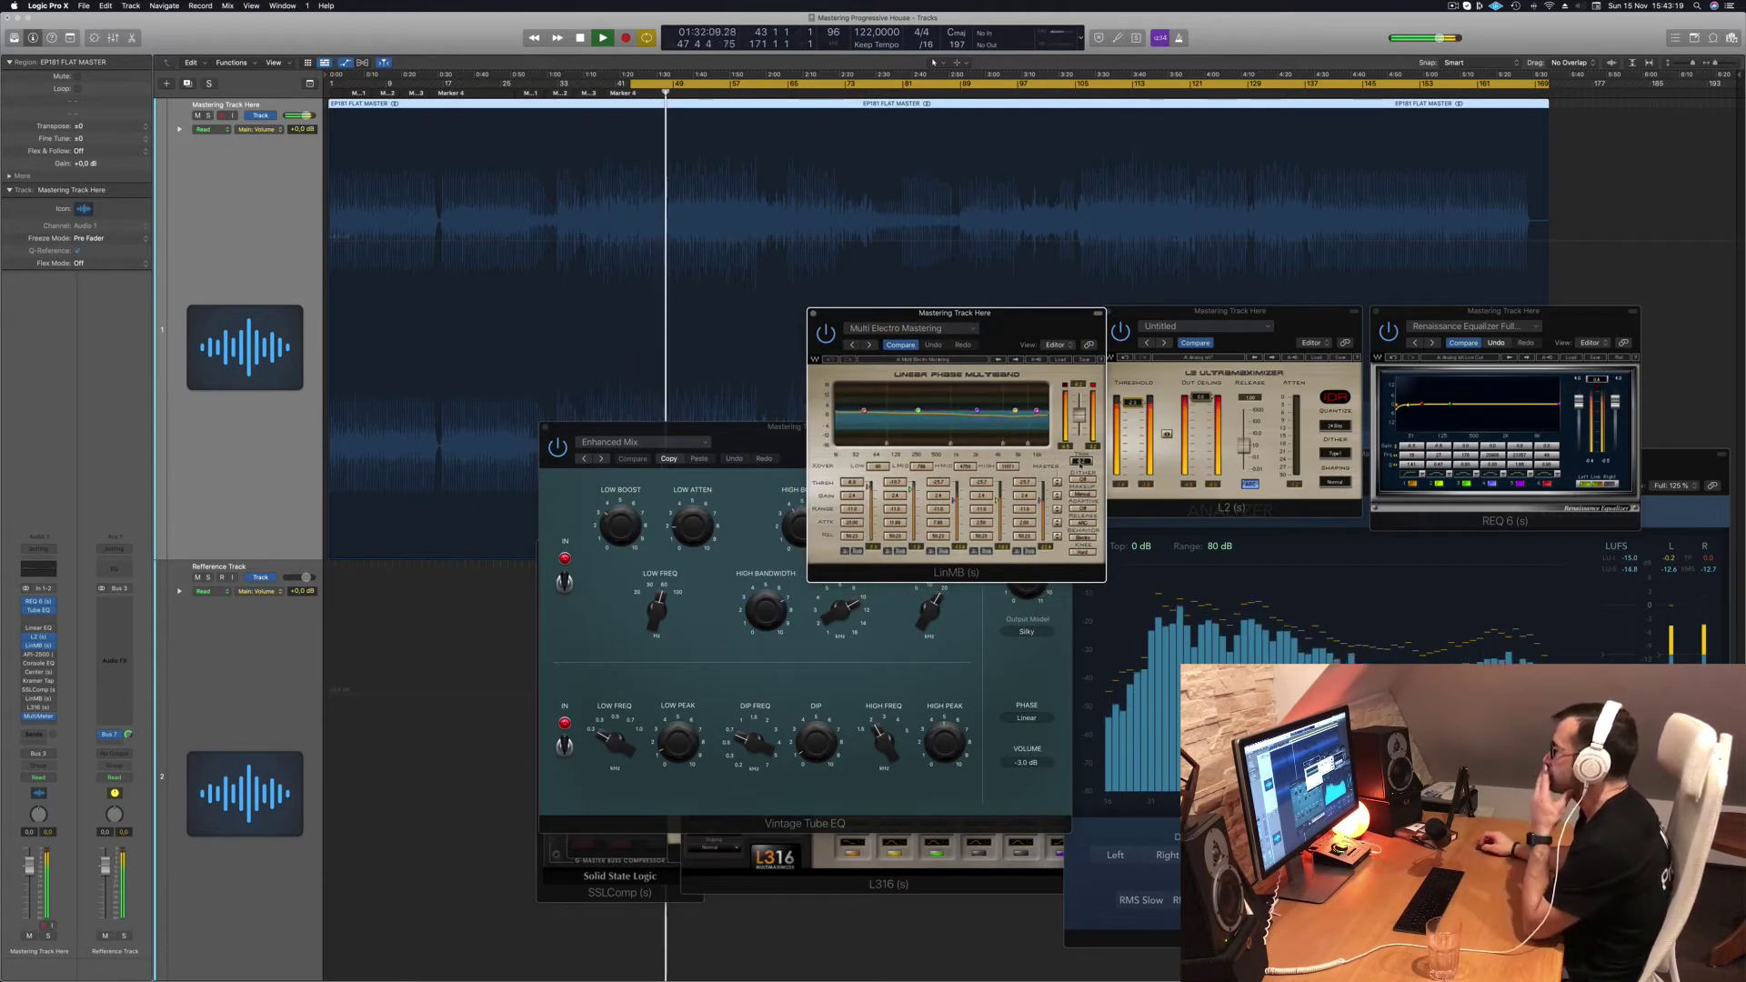
pyautogui.click(1080, 462)
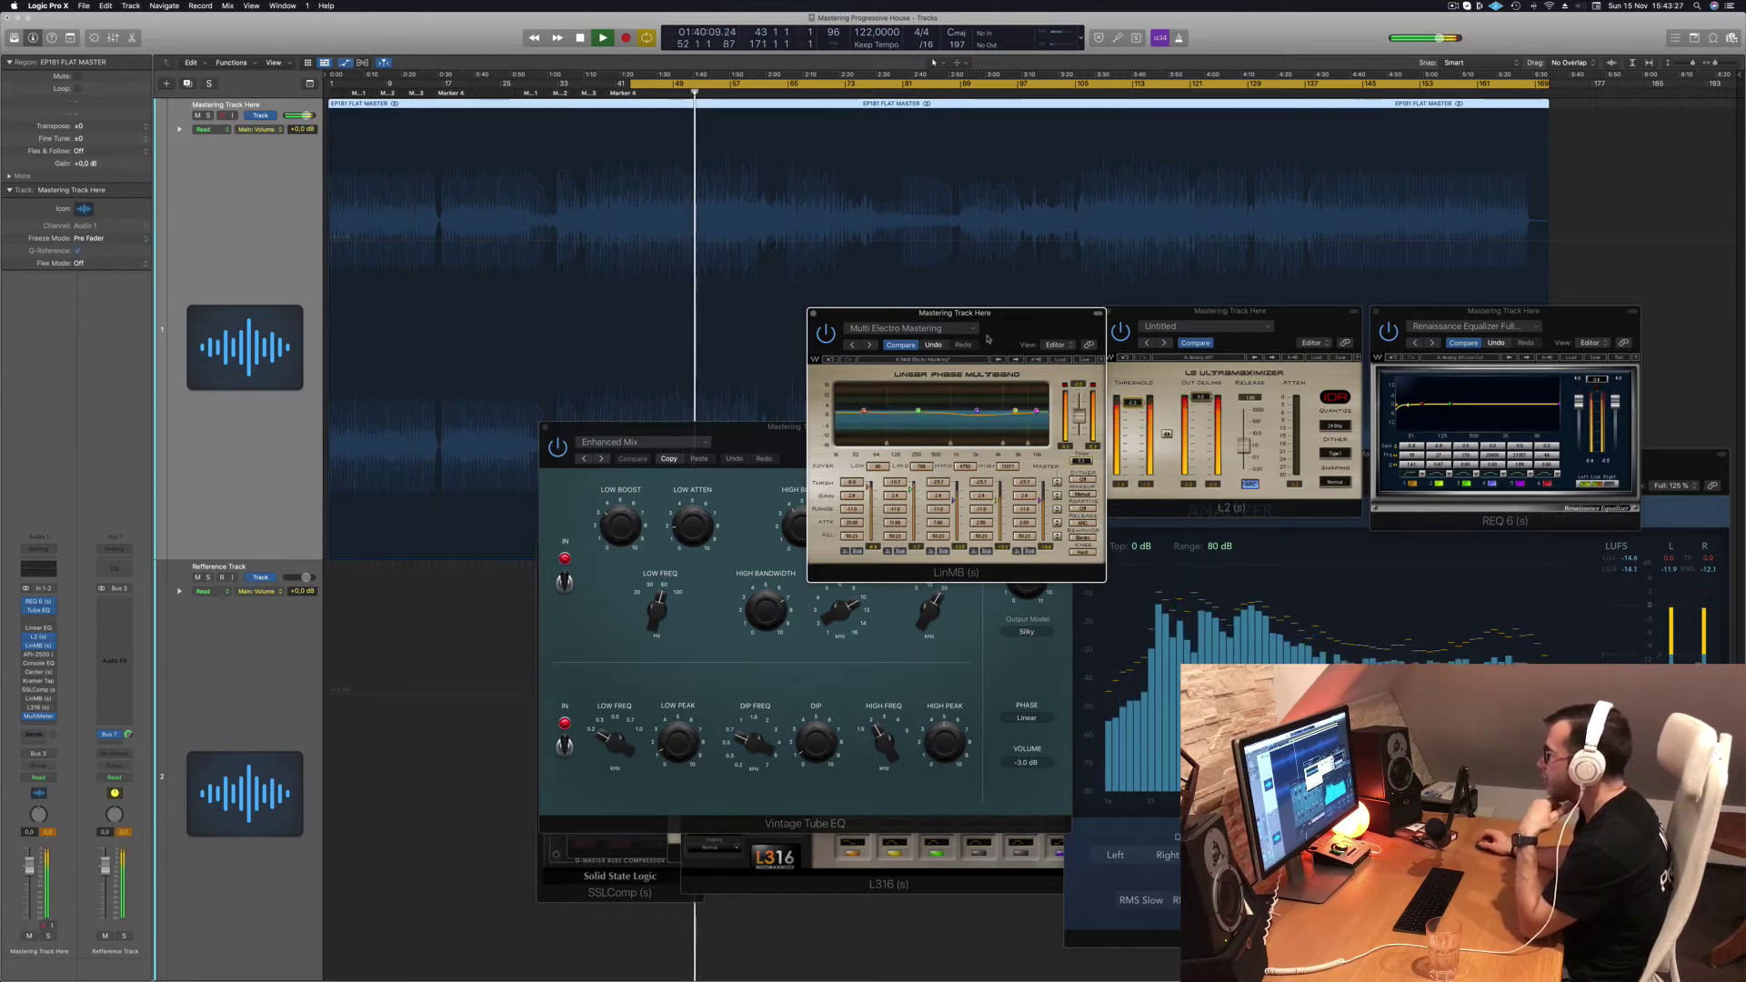
pyautogui.moveTo(1015, 324); pyautogui.dragTo(1011, 336)
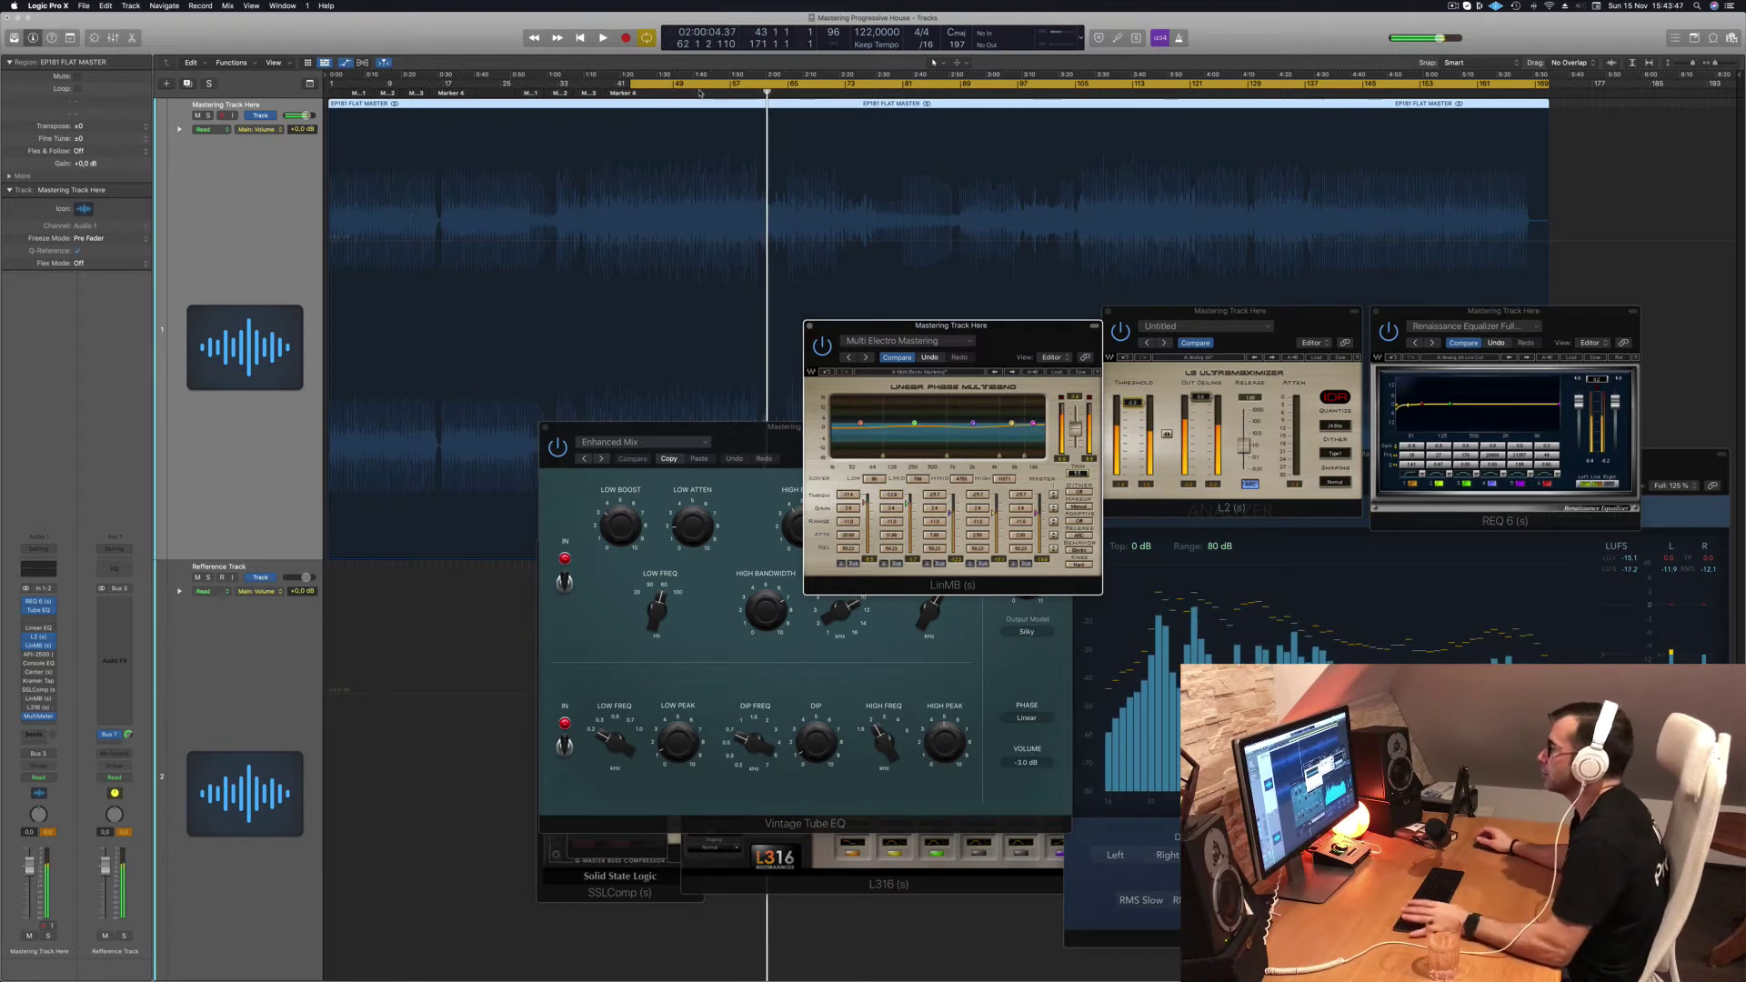
# Step: Replay the track from the cycle start and compare the sound with the LinMB enabled and bypassed
pyautogui.press('space')
pyautogui.press('space')
pyautogui.press('space')
pyautogui.press('space')
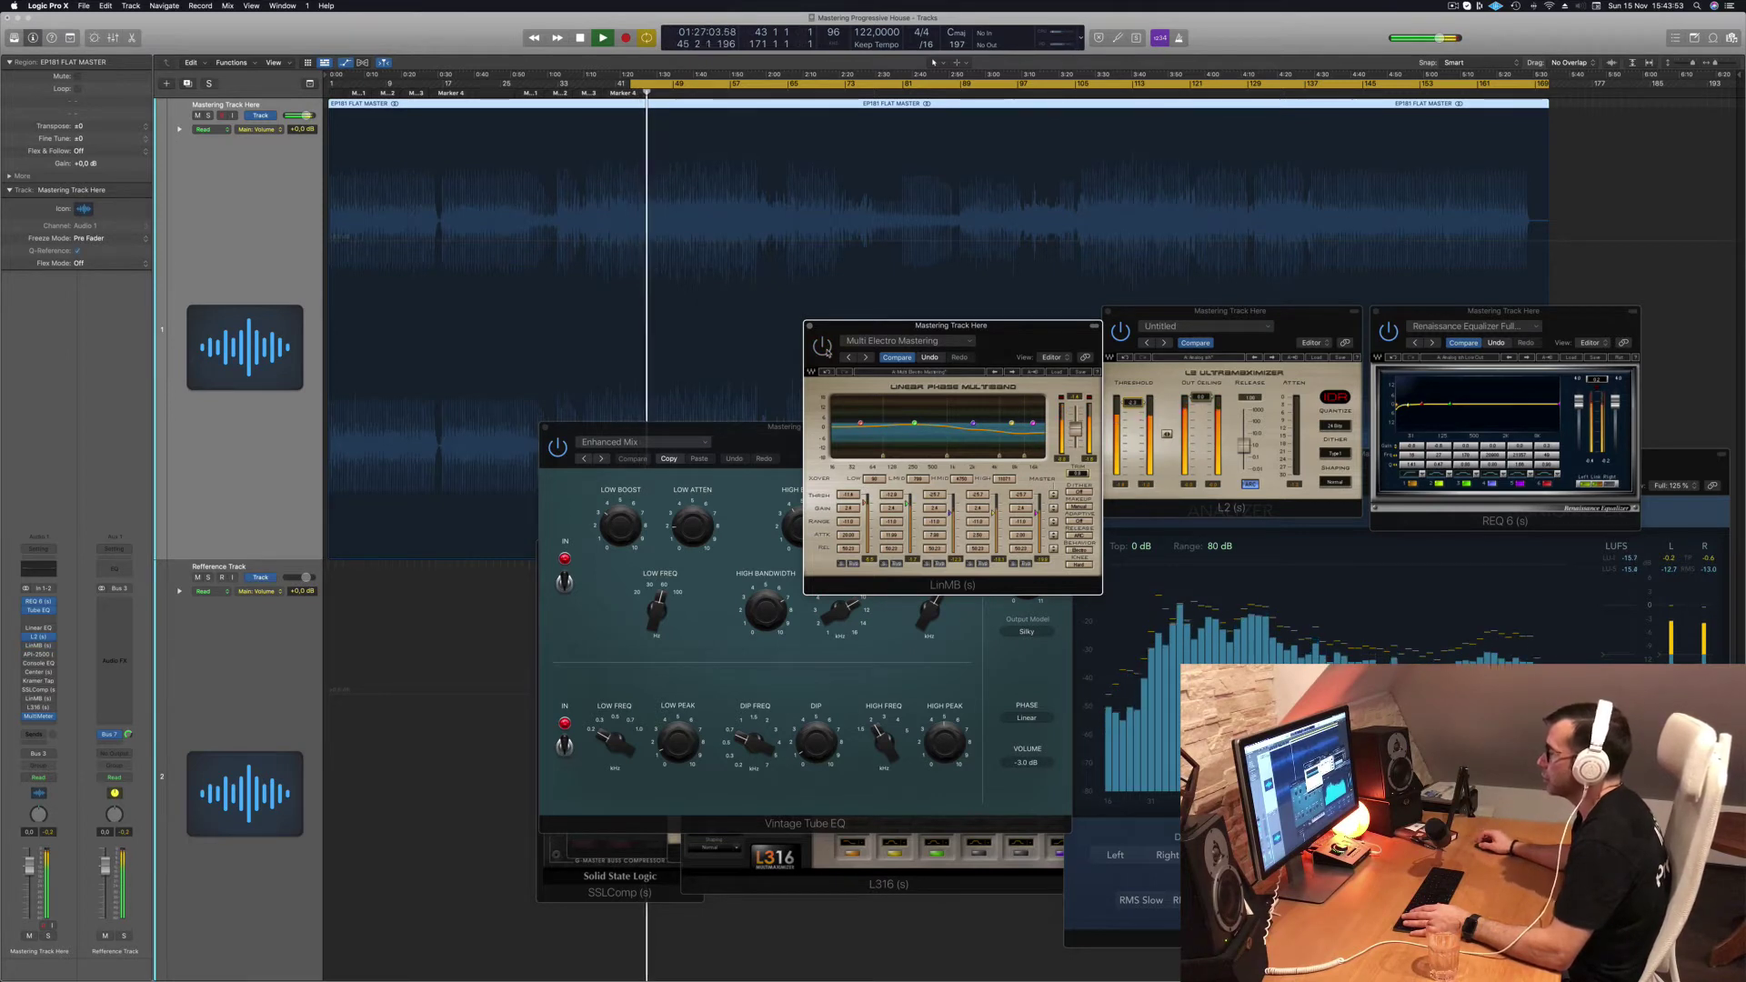
pyautogui.moveTo(1011, 333); pyautogui.dragTo(1008, 332)
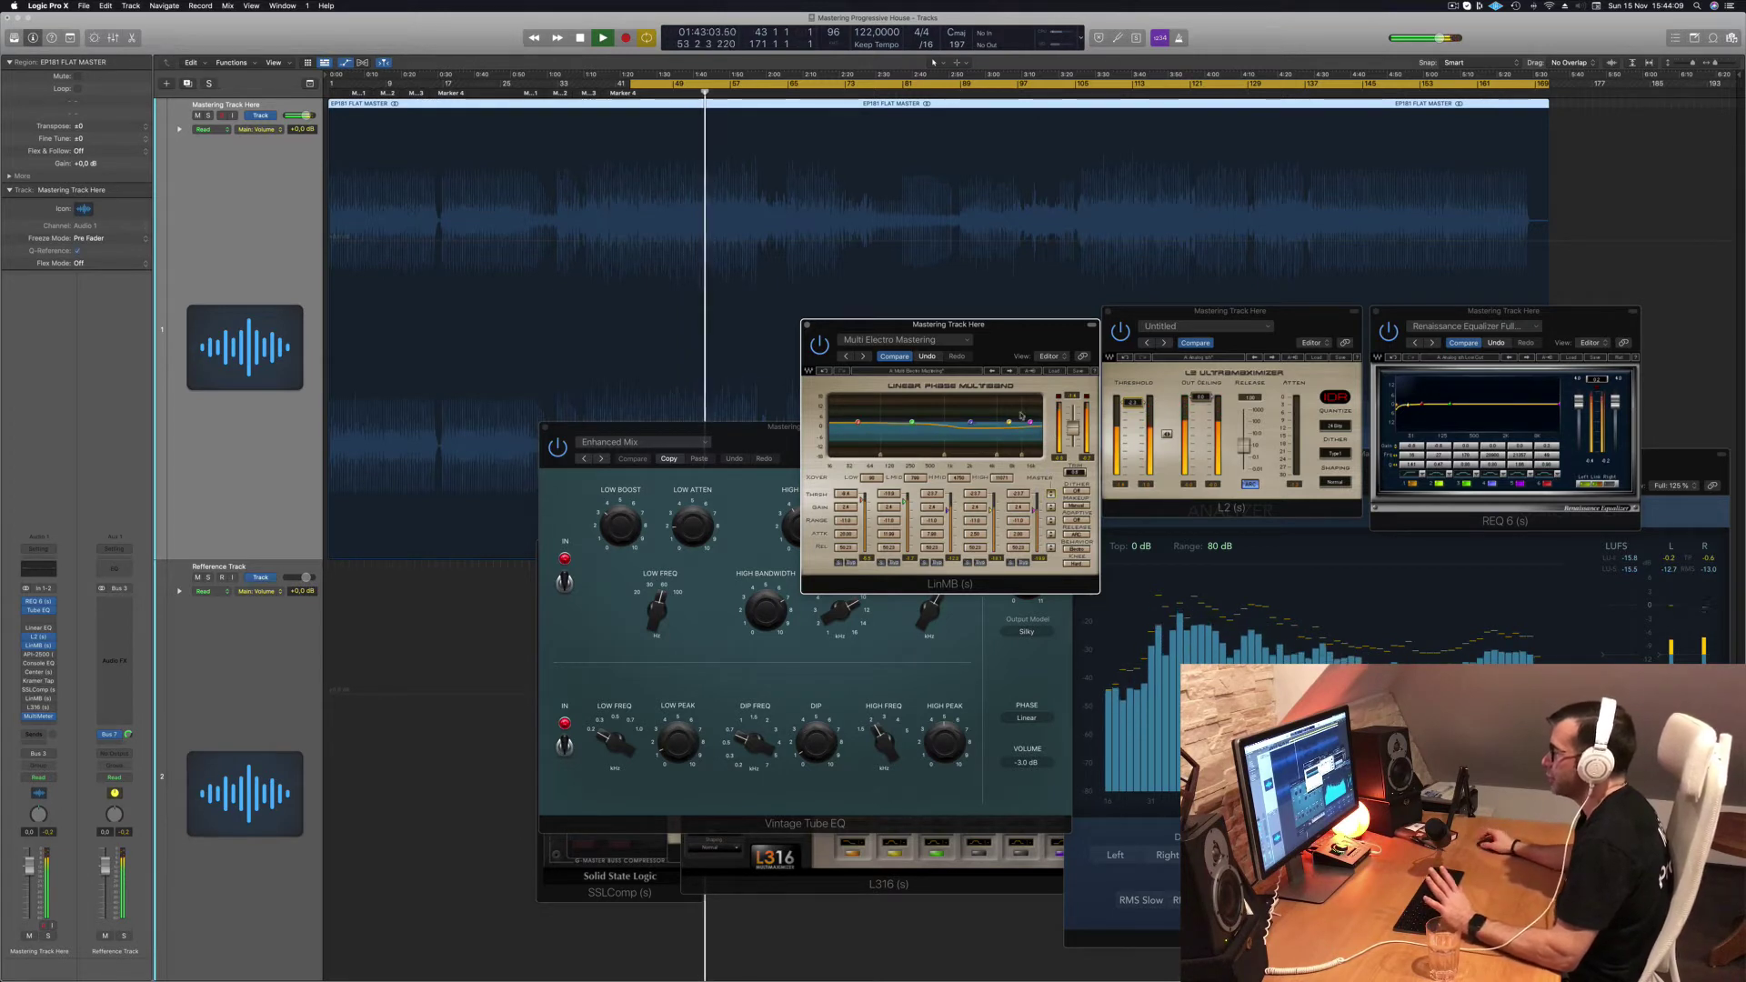
pyautogui.moveTo(1029, 335)
pyautogui.mouseDown()
pyautogui.moveTo(956, 356)
pyautogui.moveTo(1008, 332)
pyautogui.mouseUp()
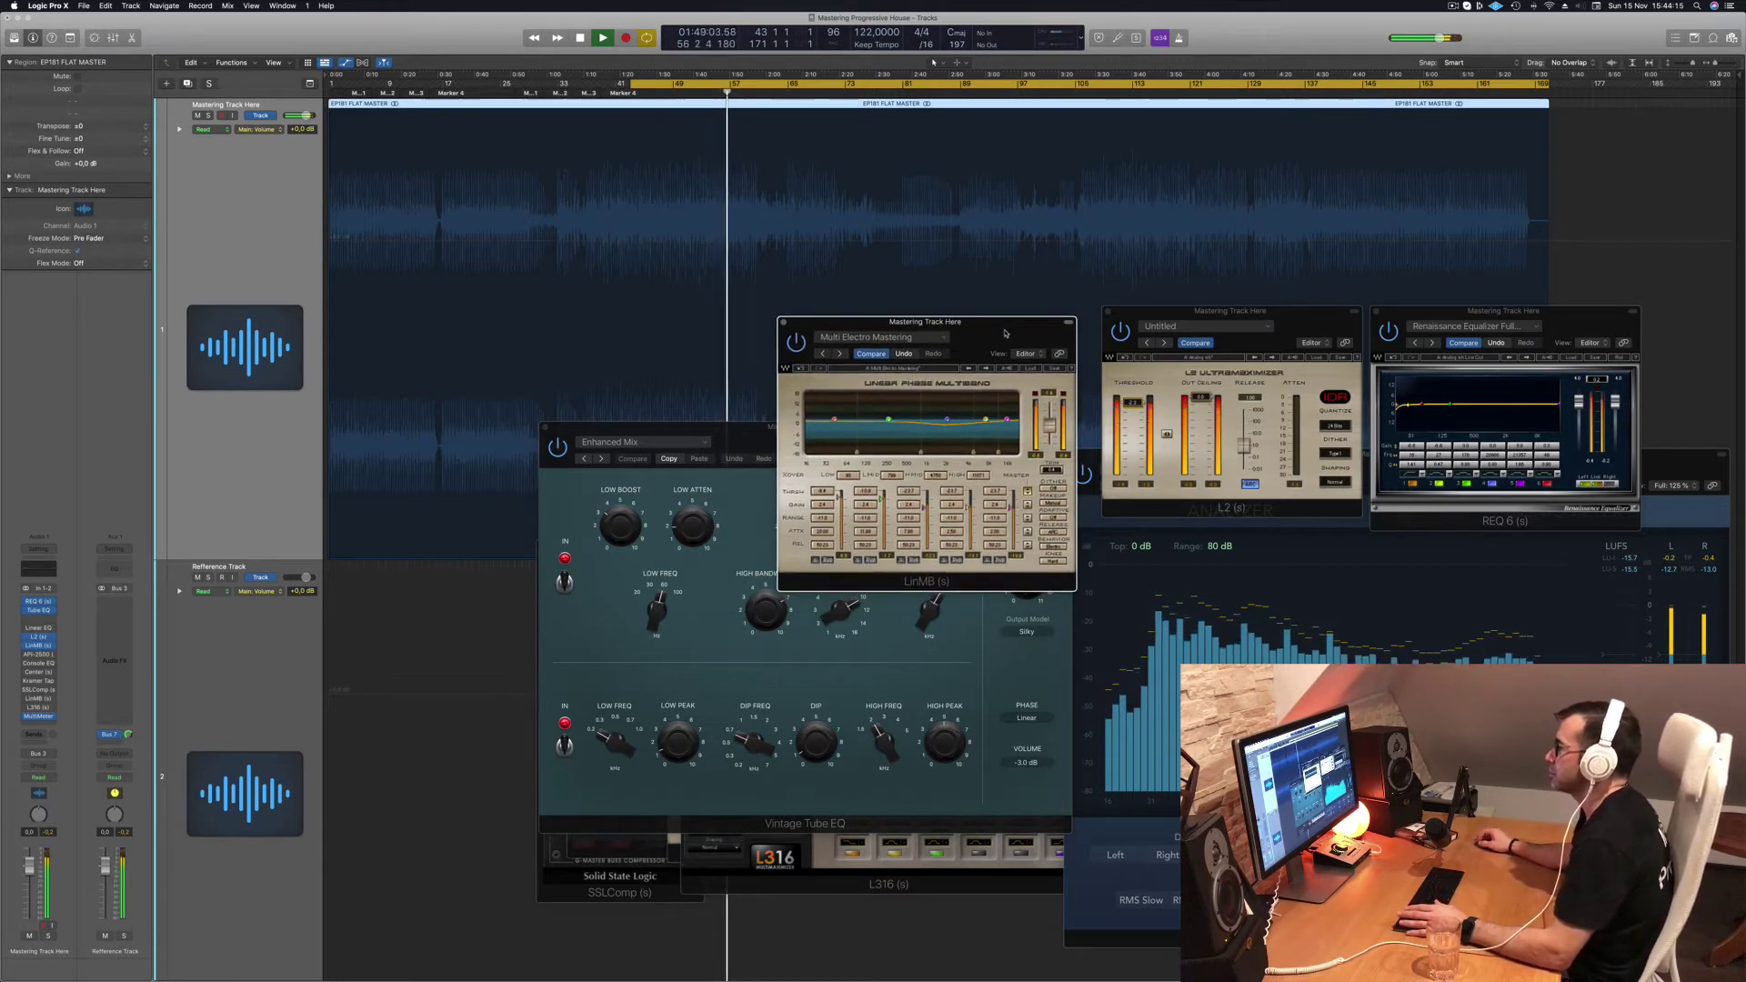
pyautogui.moveTo(787, 348); pyautogui.dragTo(793, 347)
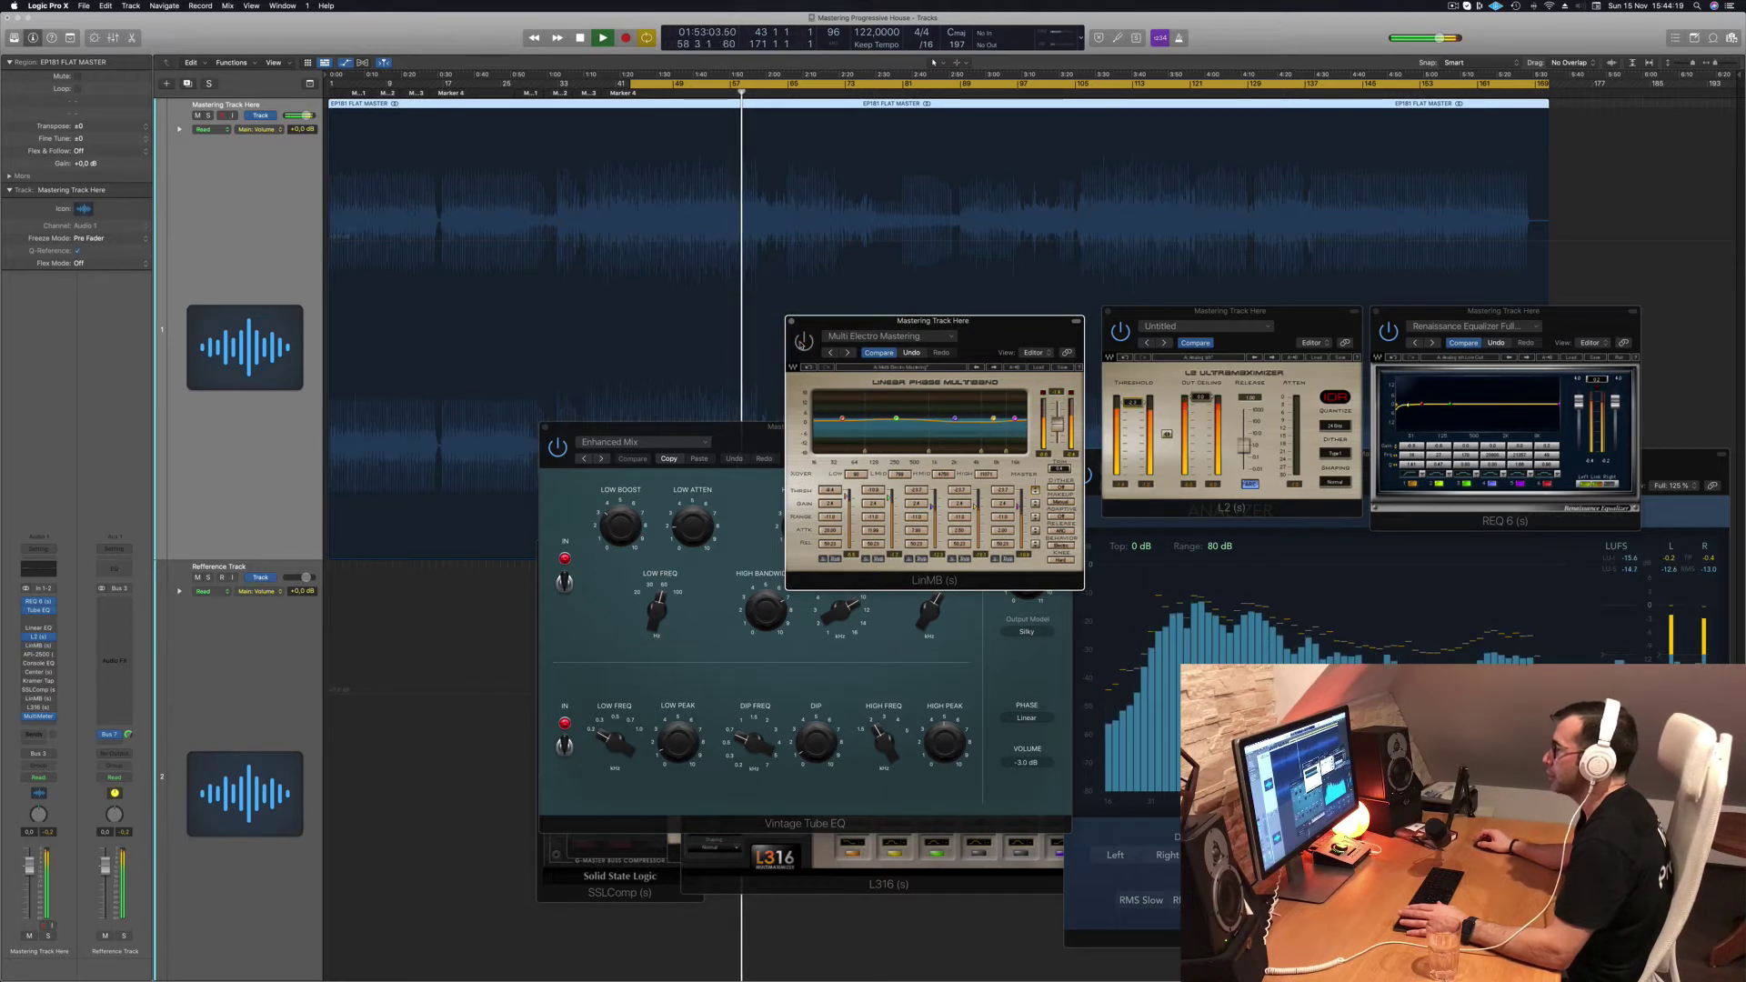
pyautogui.press('space')
pyautogui.press('space')
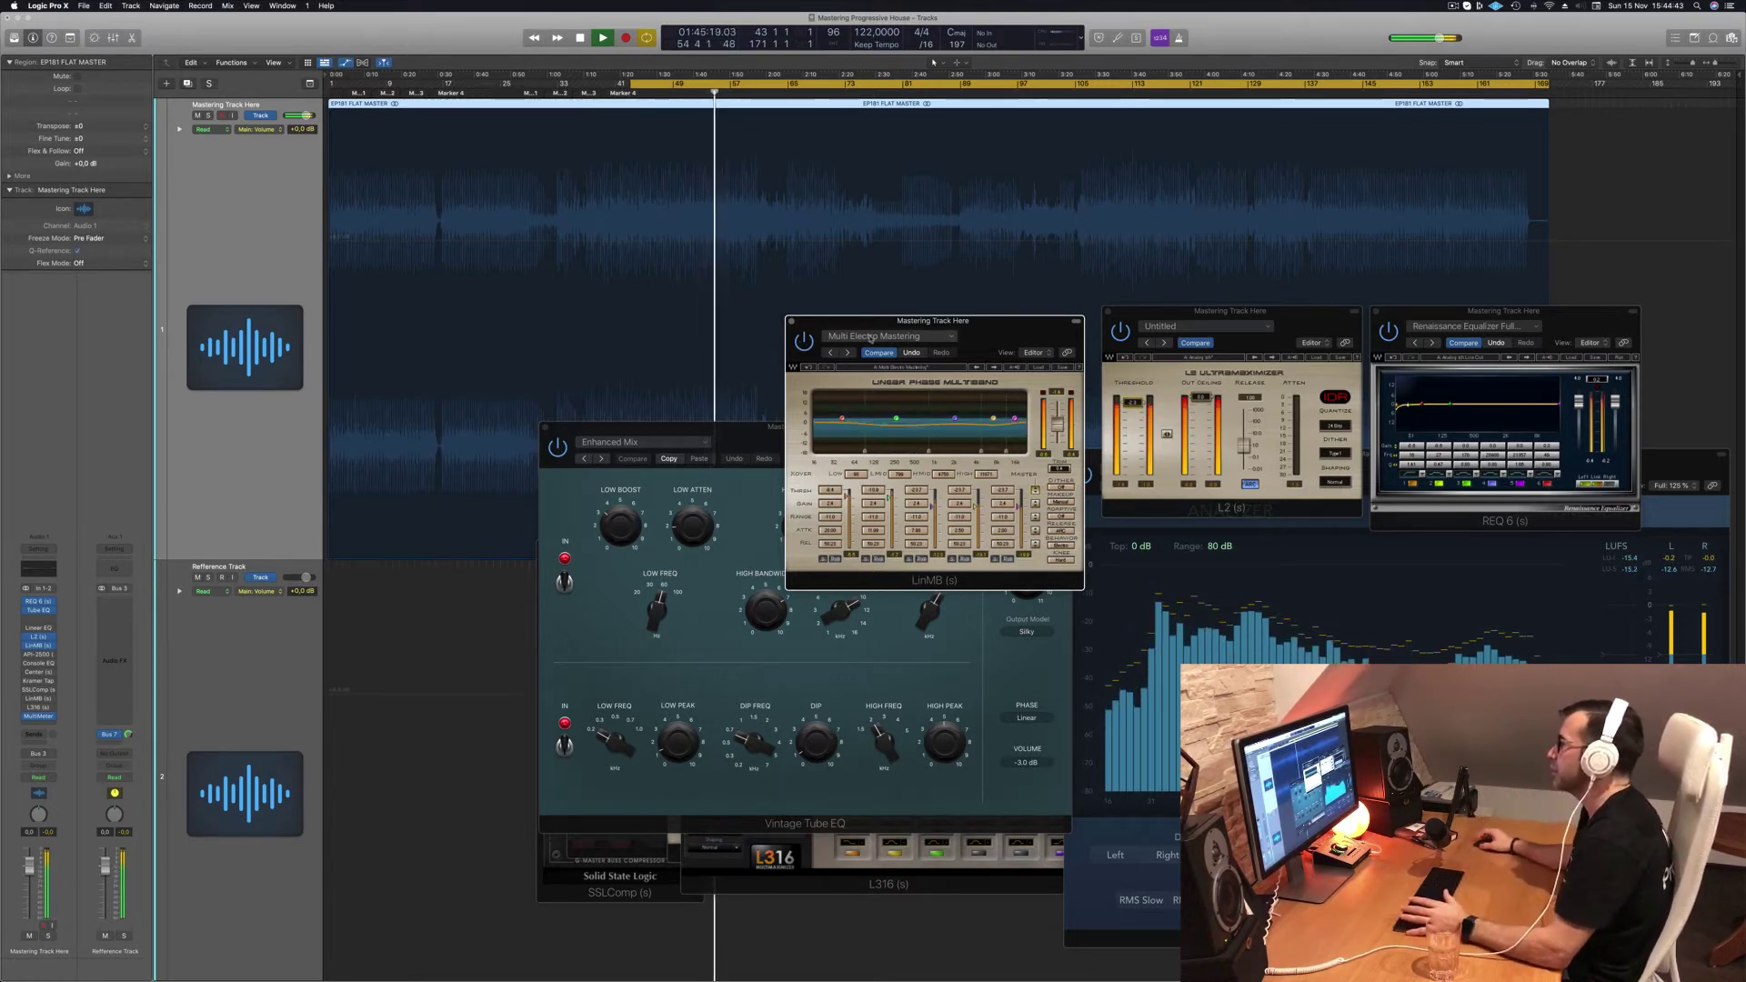
pyautogui.moveTo(1010, 331); pyautogui.dragTo(1017, 325)
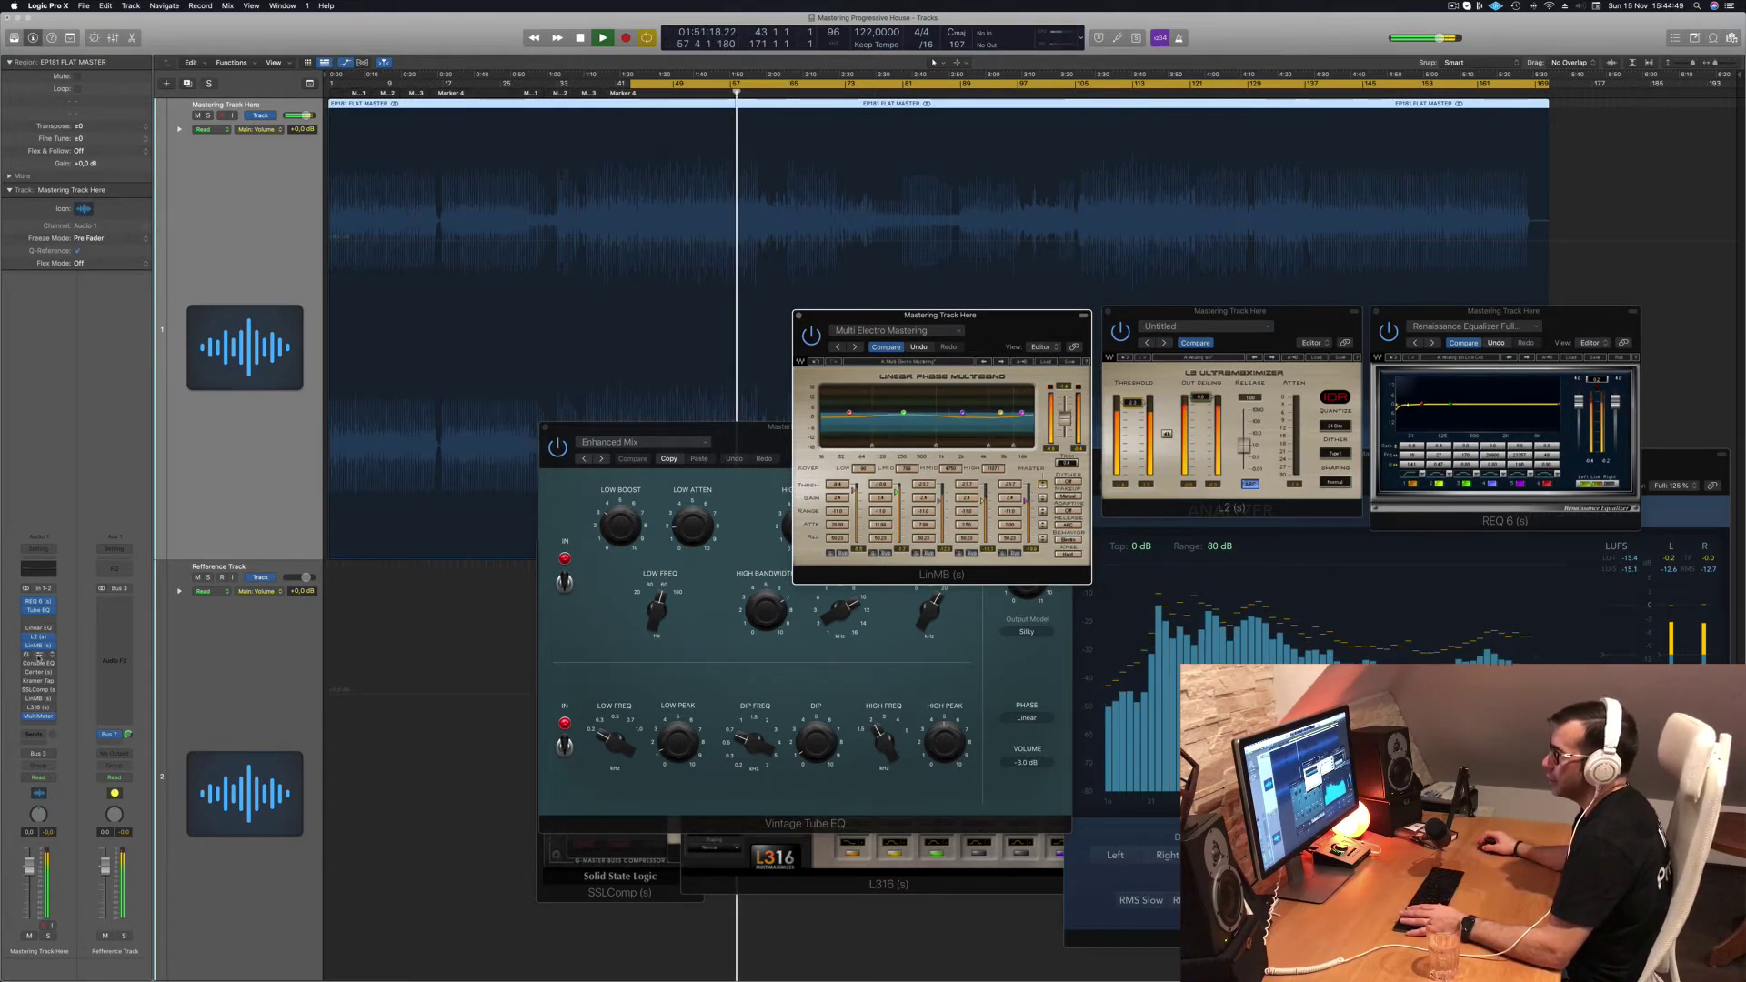
# Step: Open and switch on the API-2500, audition it from the cycle start and line its window up beside the LinMB
pyautogui.click(39, 655)
pyautogui.moveTo(796, 150); pyautogui.dragTo(642, 326)
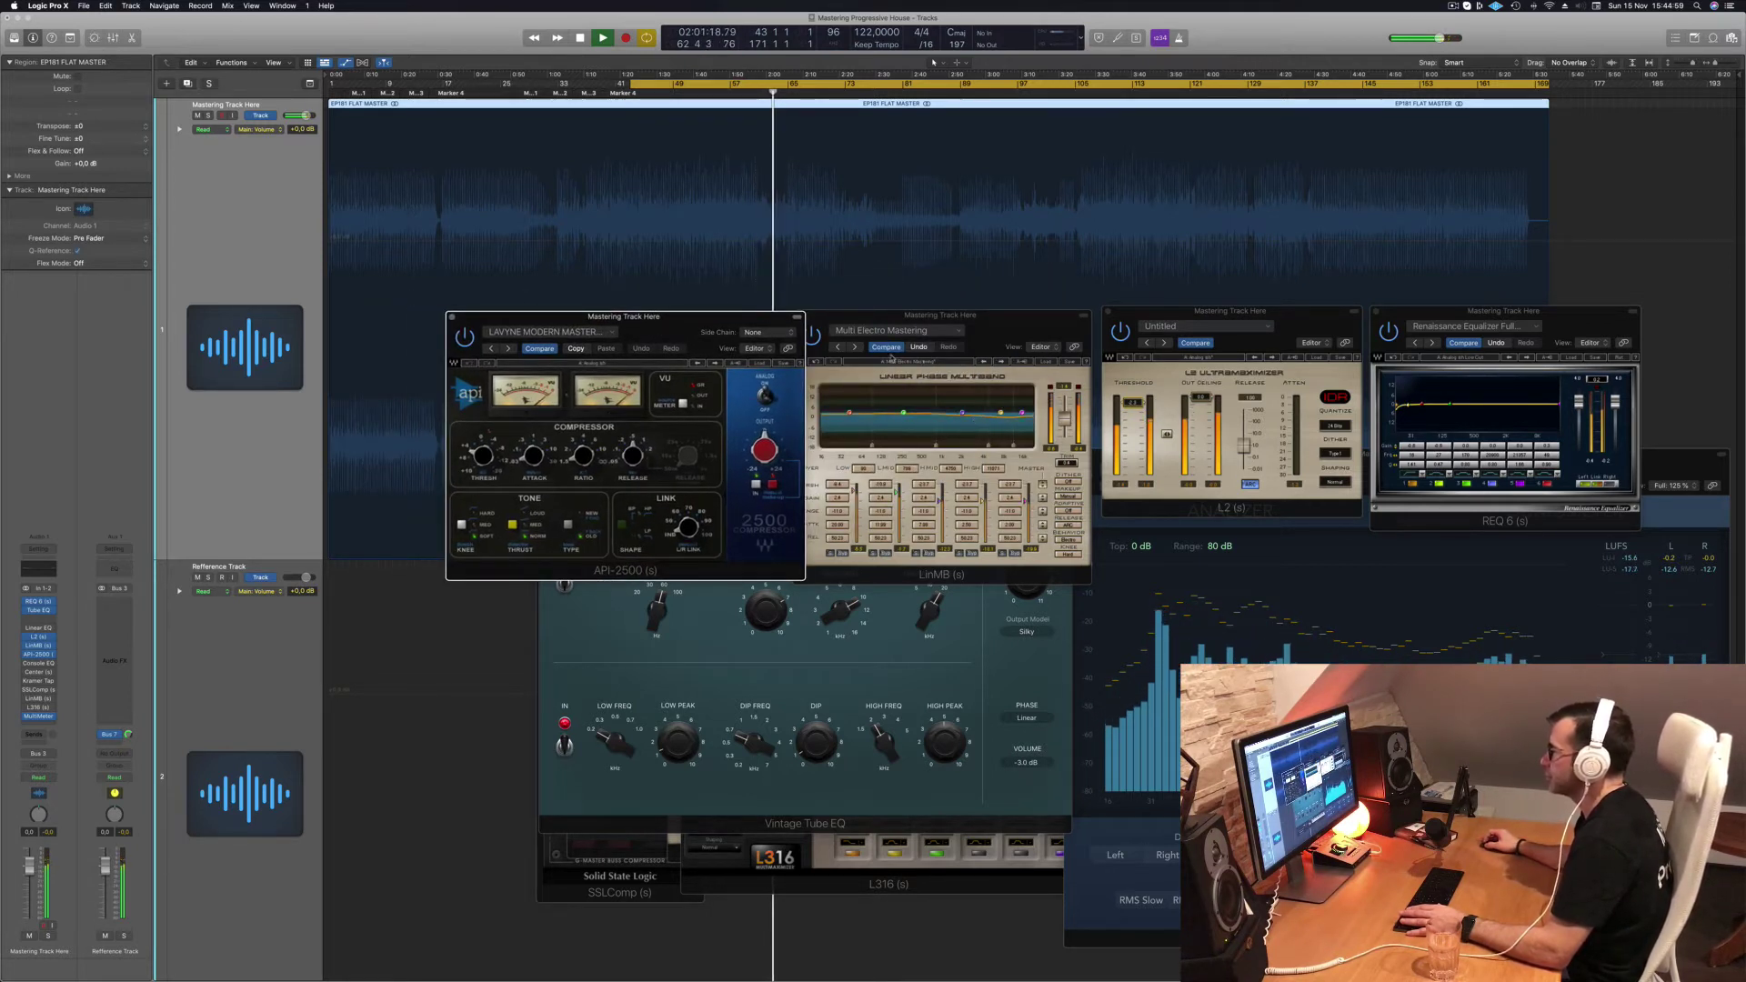
pyautogui.moveTo(892, 354); pyautogui.dragTo(1241, 377)
pyautogui.moveTo(668, 325); pyautogui.dragTo(910, 336)
pyautogui.press('space')
pyautogui.press('space')
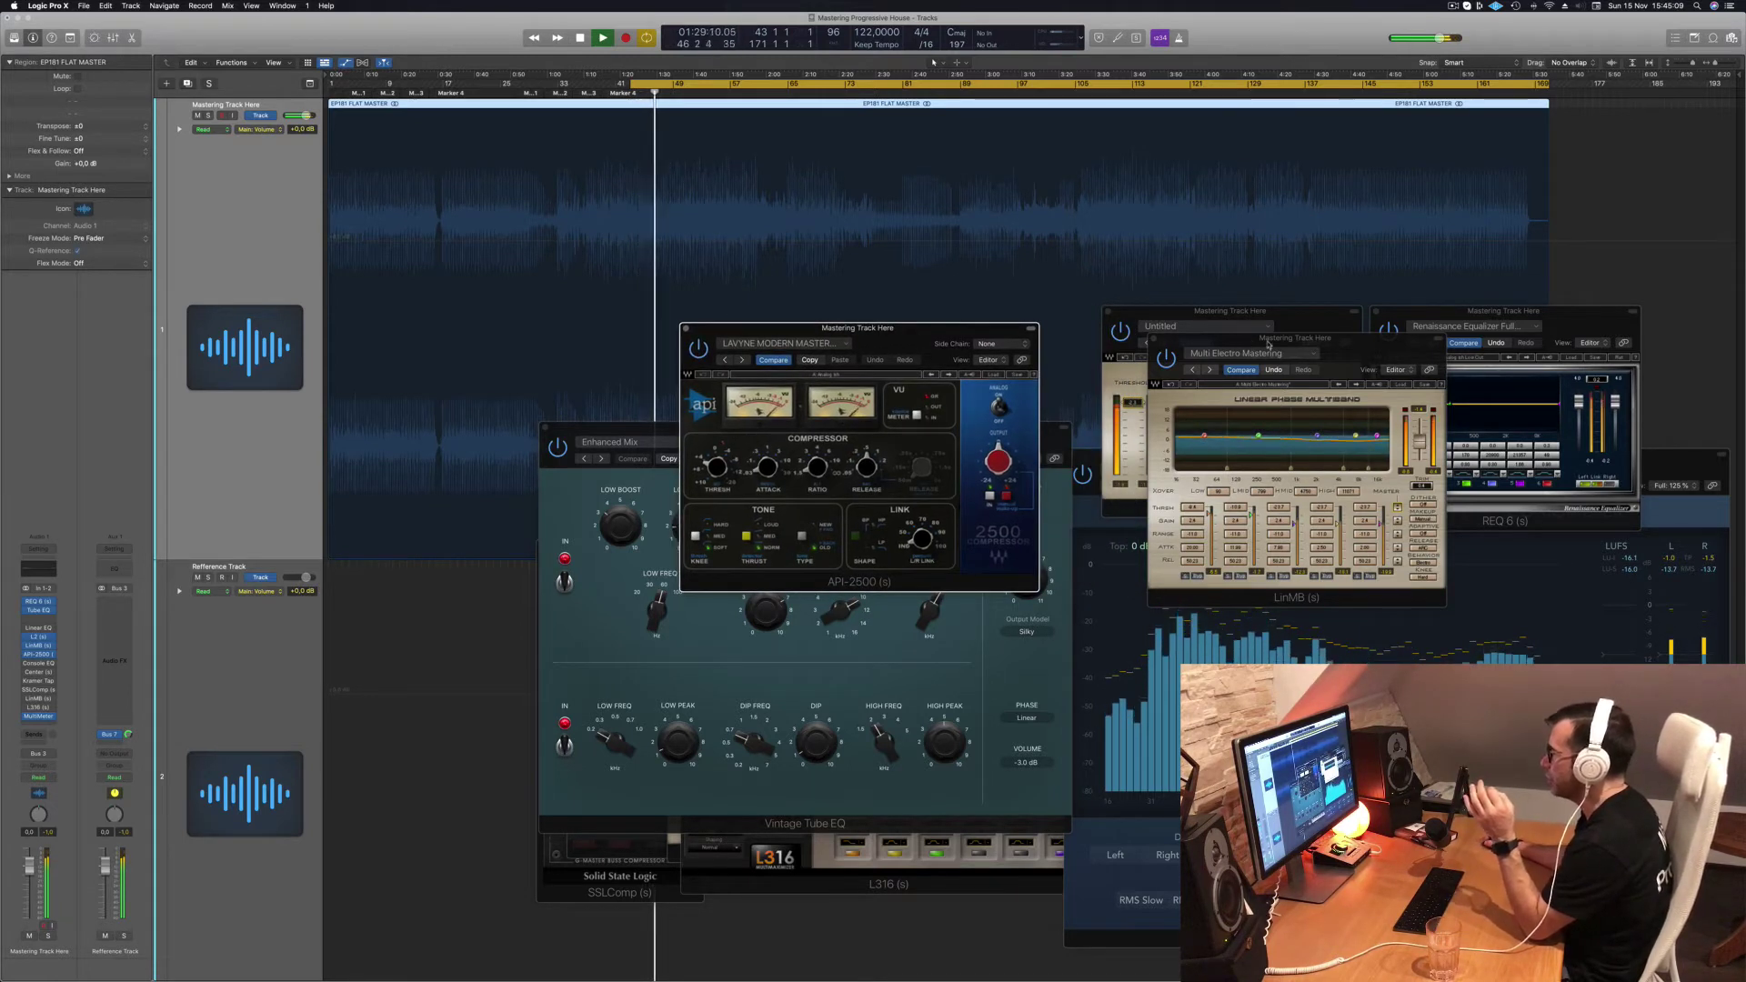
pyautogui.moveTo(1268, 343); pyautogui.dragTo(1021, 322)
pyautogui.moveTo(710, 332); pyautogui.dragTo(677, 315)
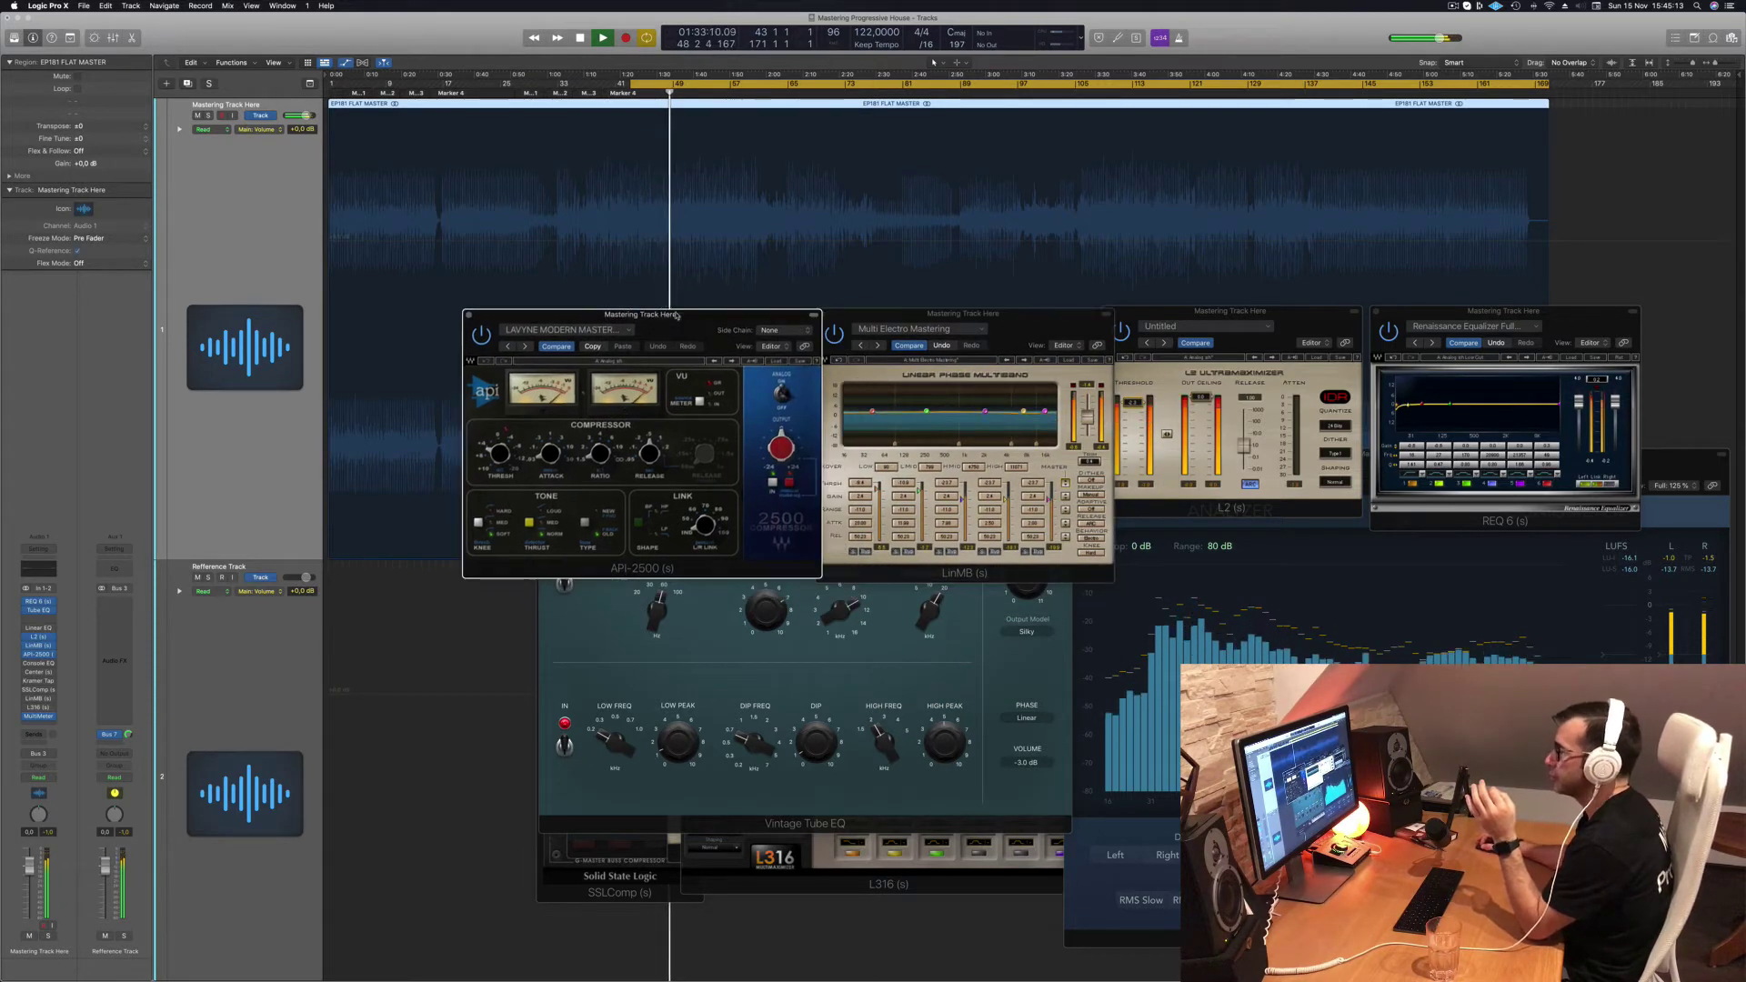
# Step: Open and switch on the Vintage Console EQ, set its window beside the LinMB and audition it from the cycle start
pyautogui.click(38, 665)
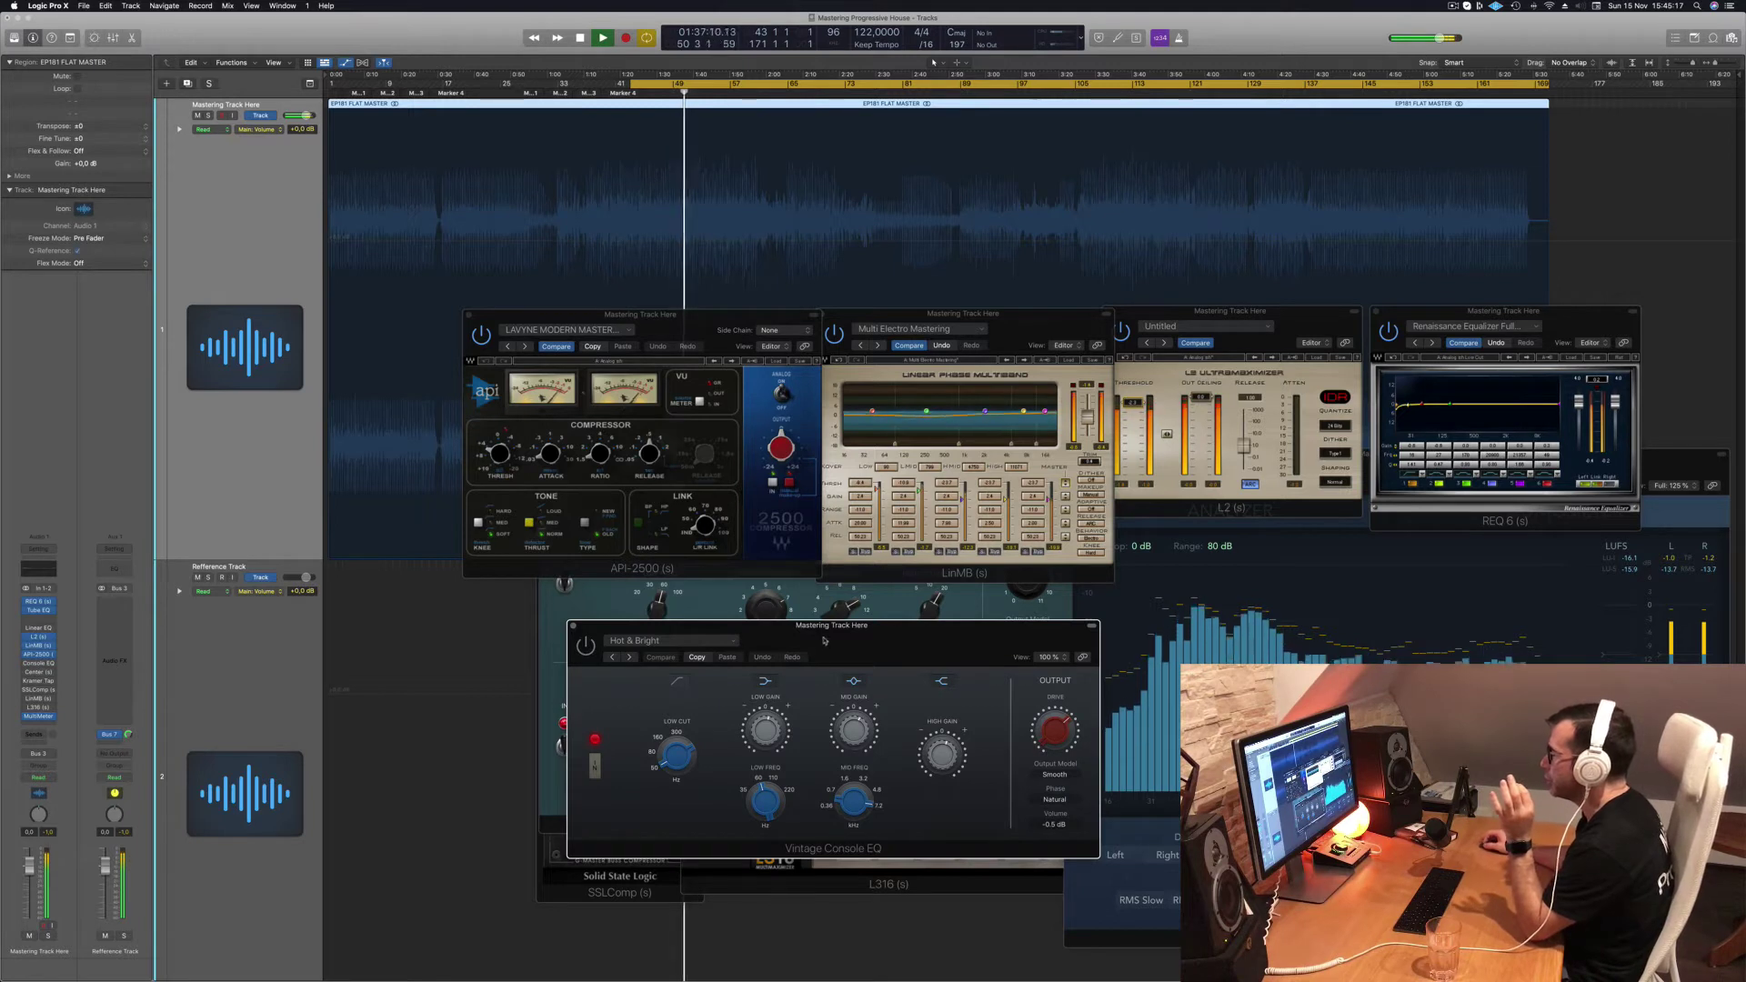
pyautogui.moveTo(832, 626); pyautogui.dragTo(1320, 439)
pyautogui.moveTo(995, 327); pyautogui.dragTo(809, 367)
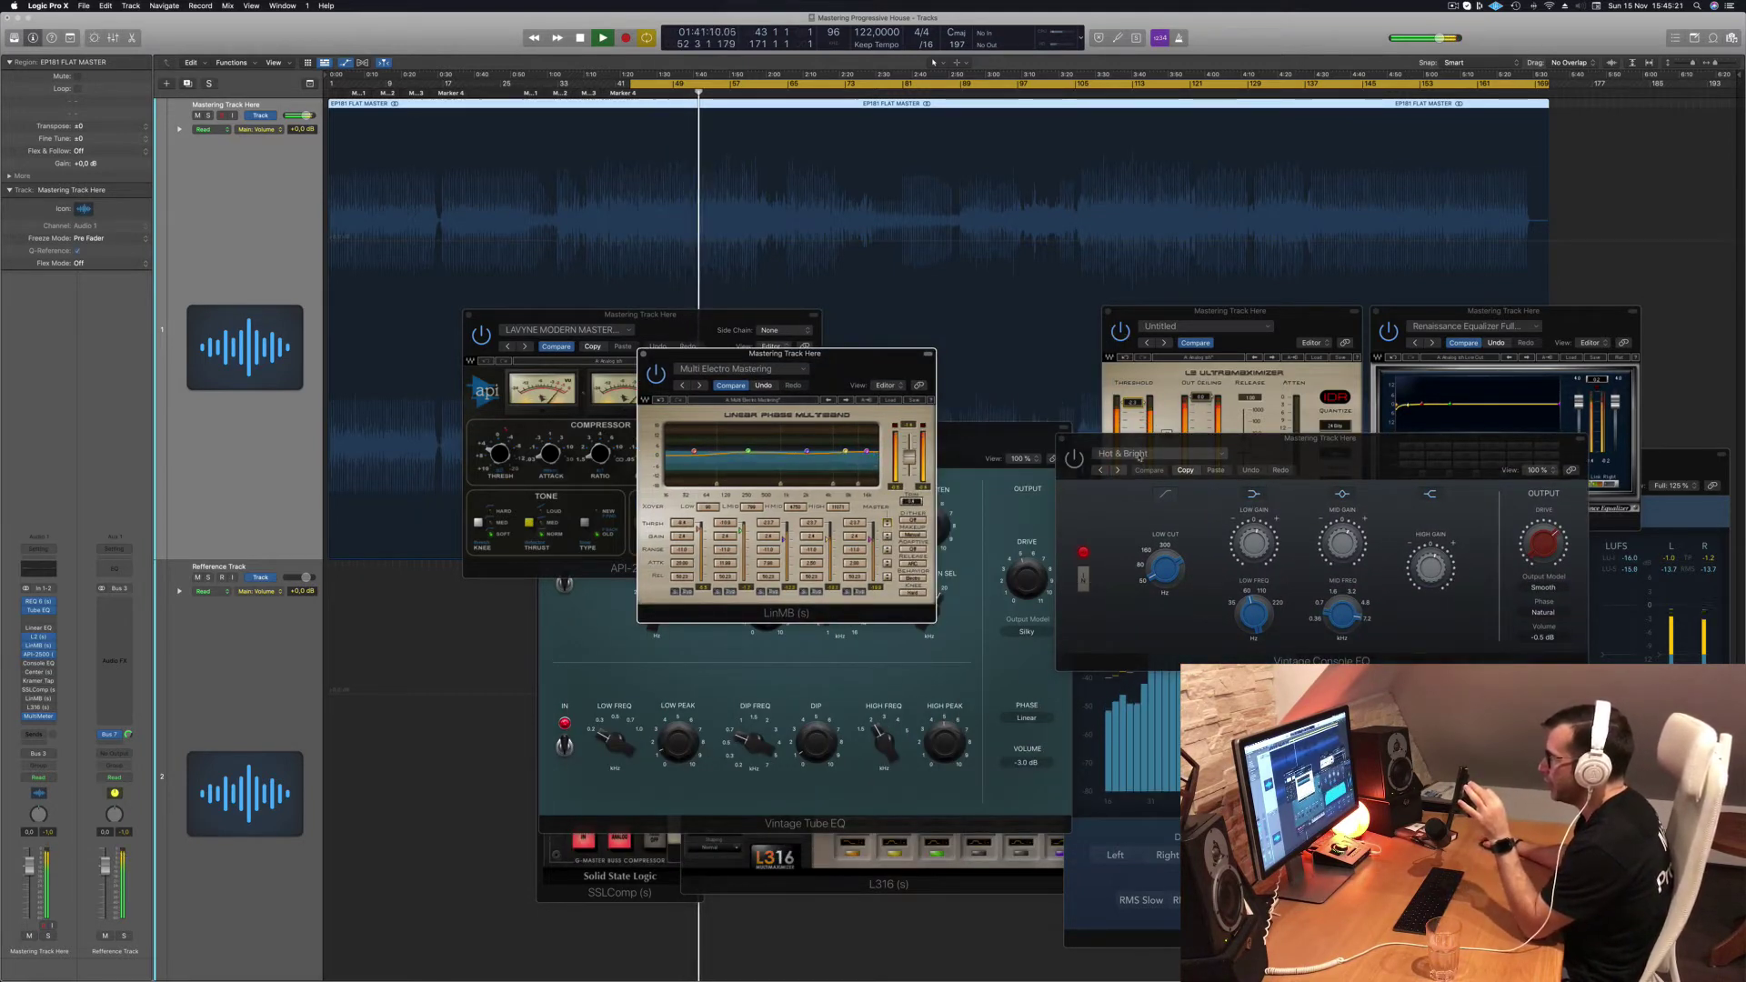
pyautogui.moveTo(1335, 452); pyautogui.dragTo(1304, 453)
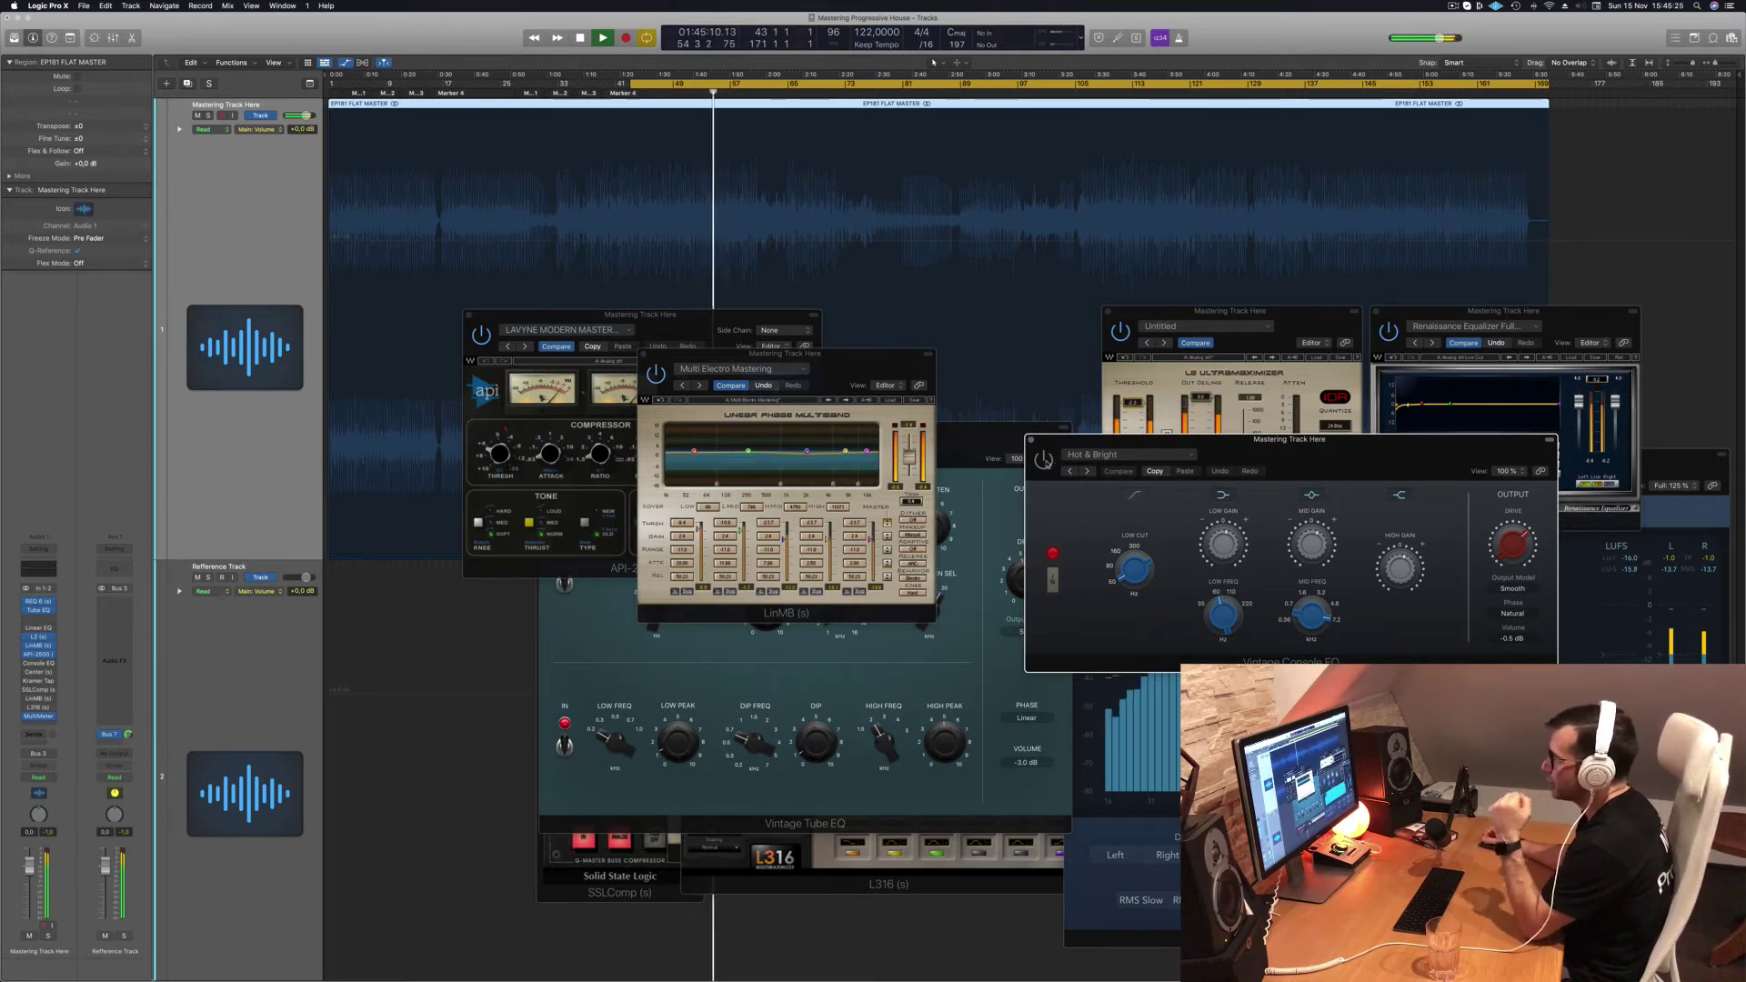
pyautogui.moveTo(1399, 450); pyautogui.dragTo(1301, 396)
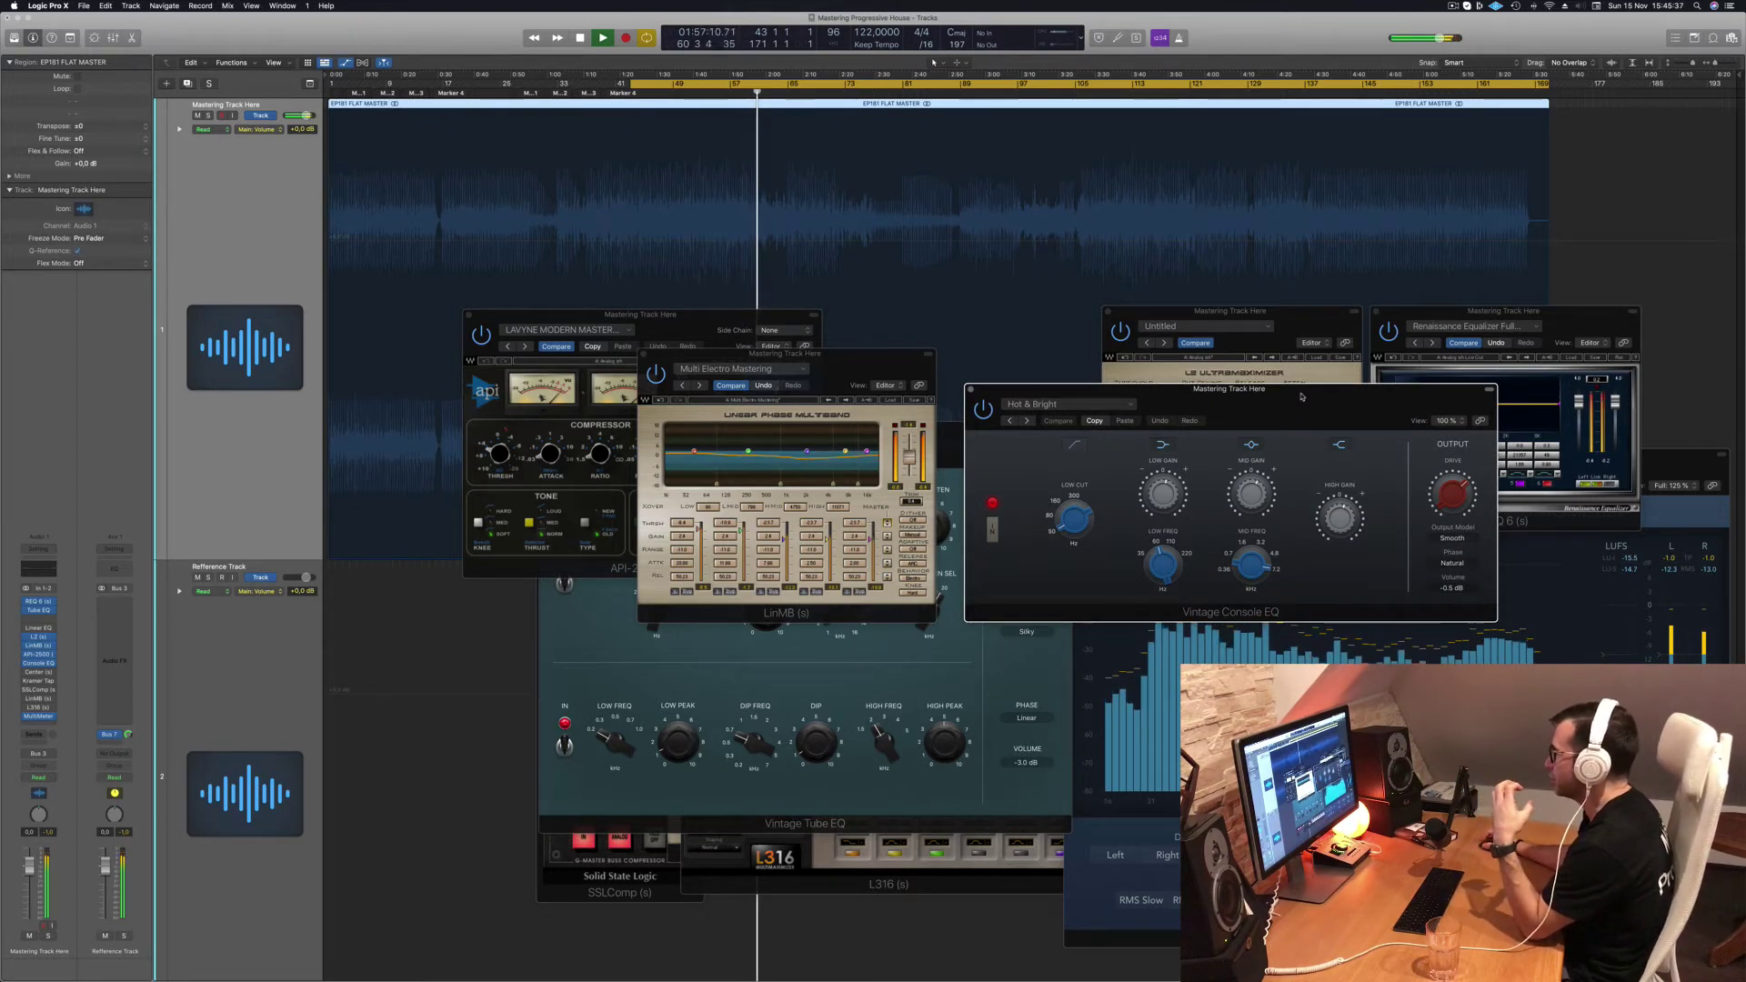
pyautogui.moveTo(1346, 390); pyautogui.dragTo(1307, 415)
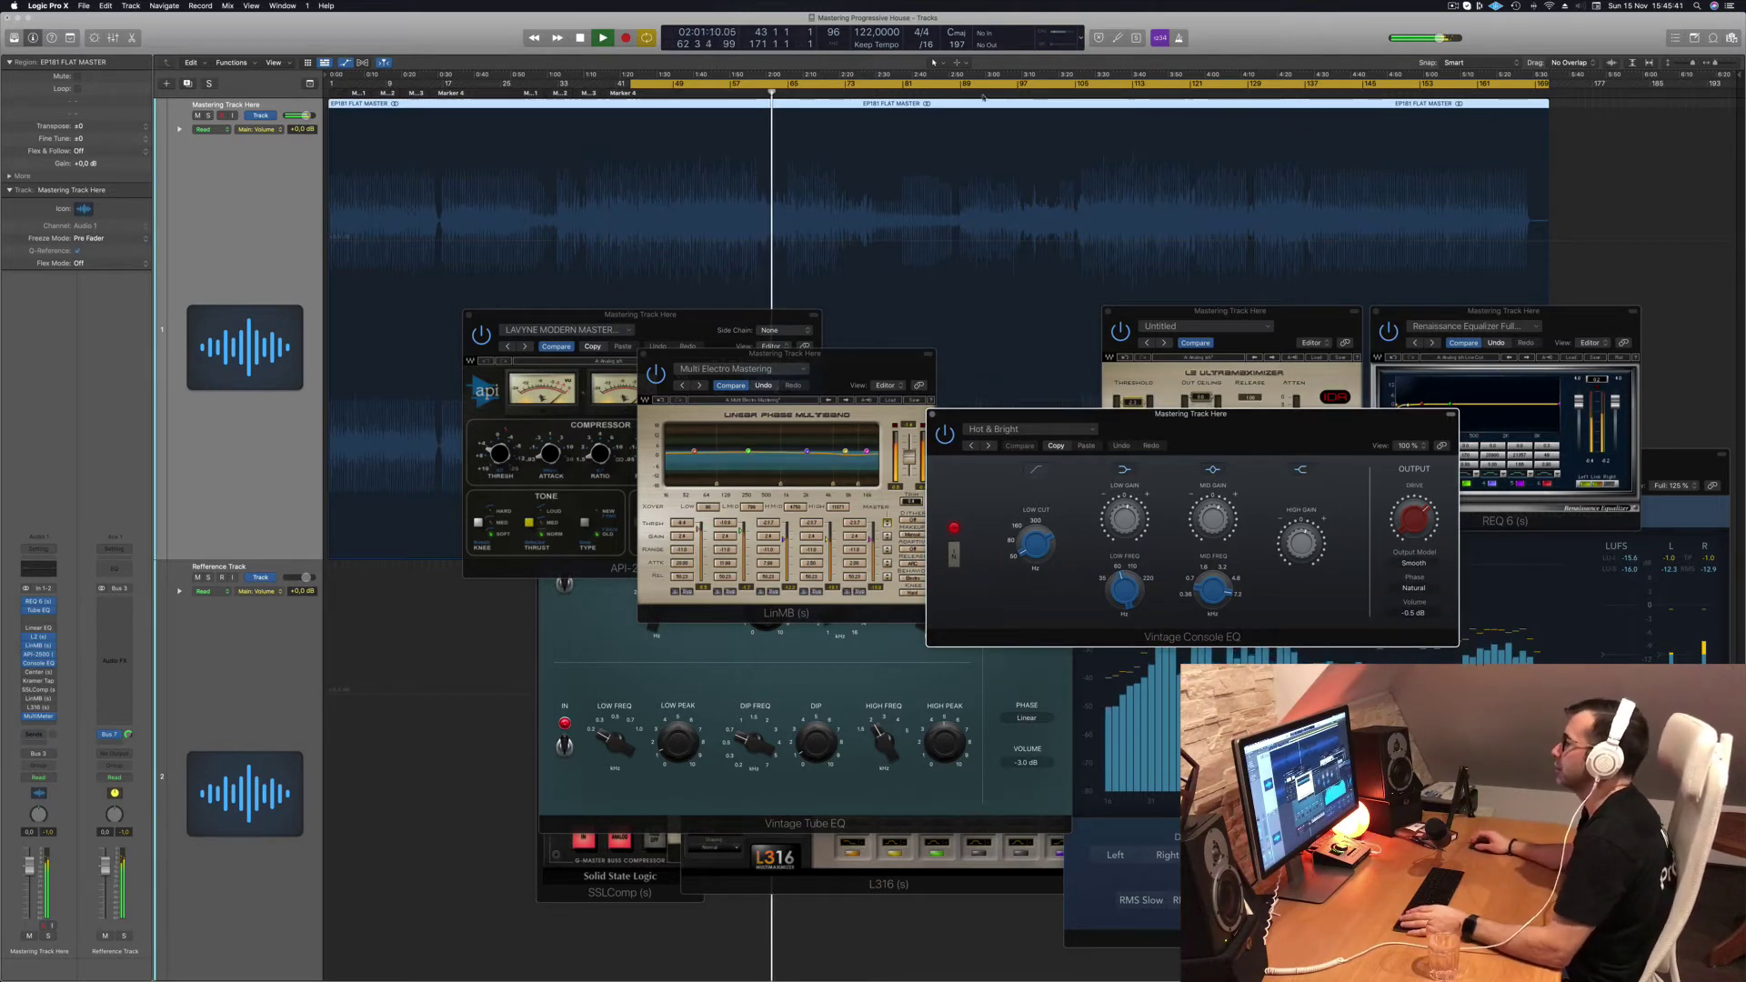
pyautogui.press('space')
pyautogui.press('space')
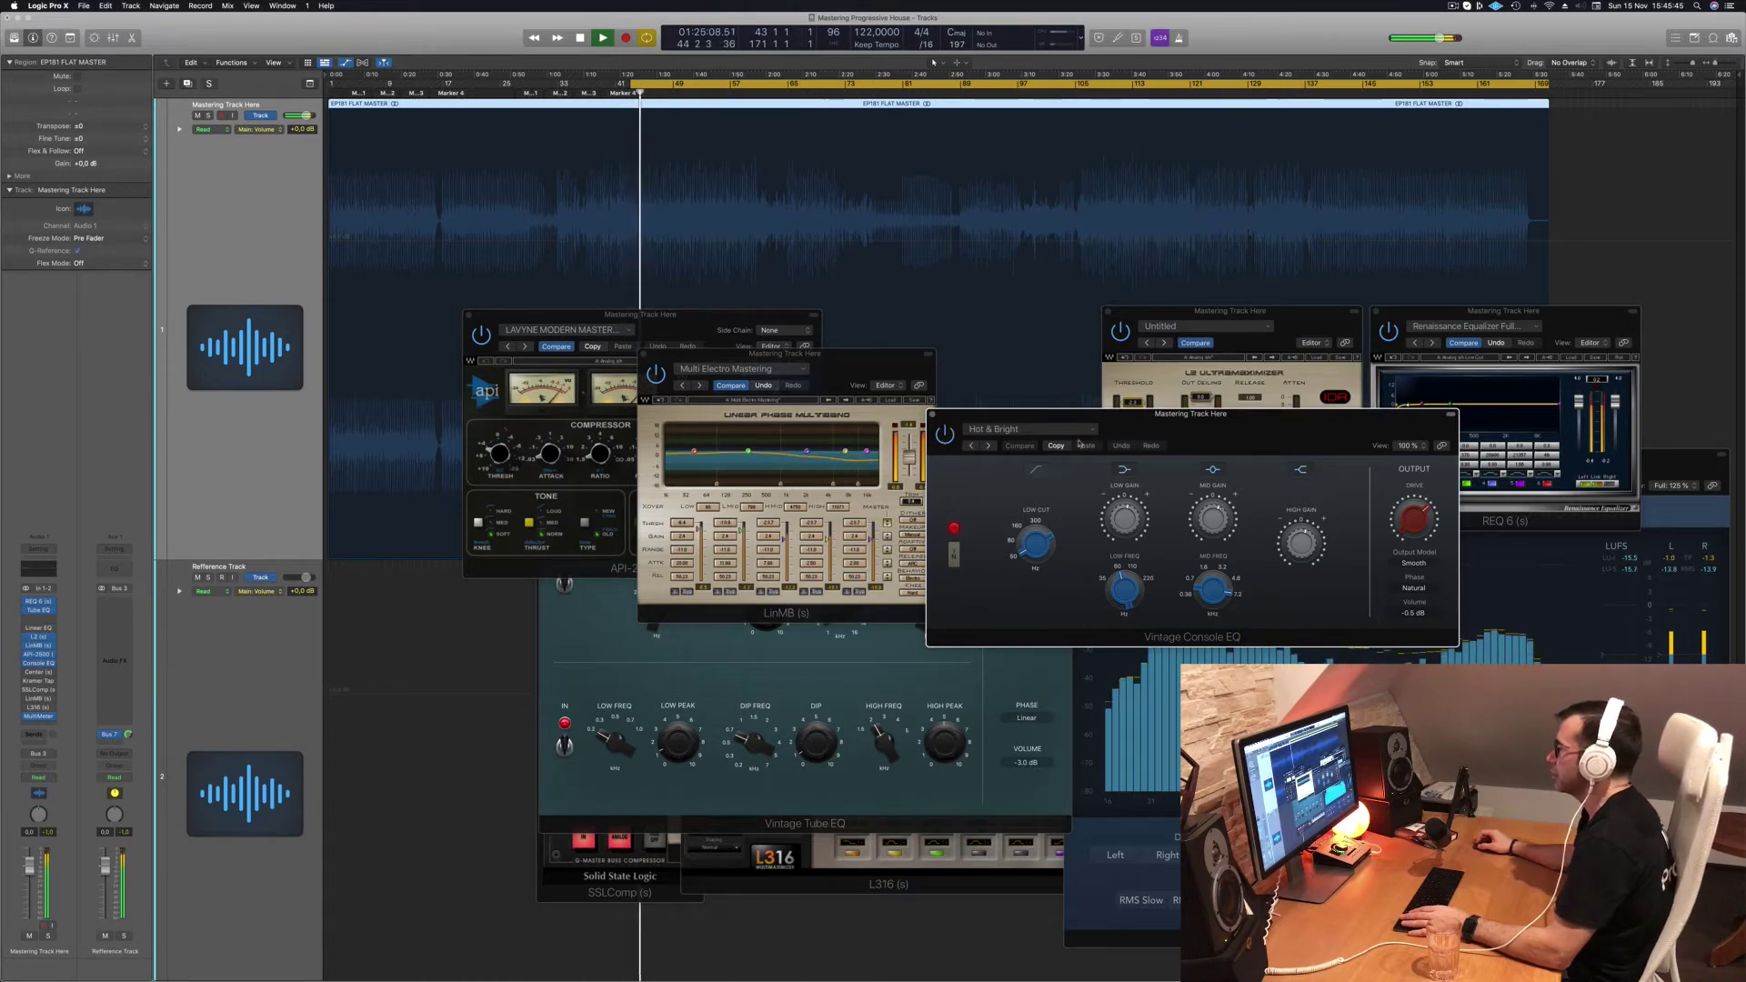
pyautogui.moveTo(1079, 443); pyautogui.dragTo(1093, 442)
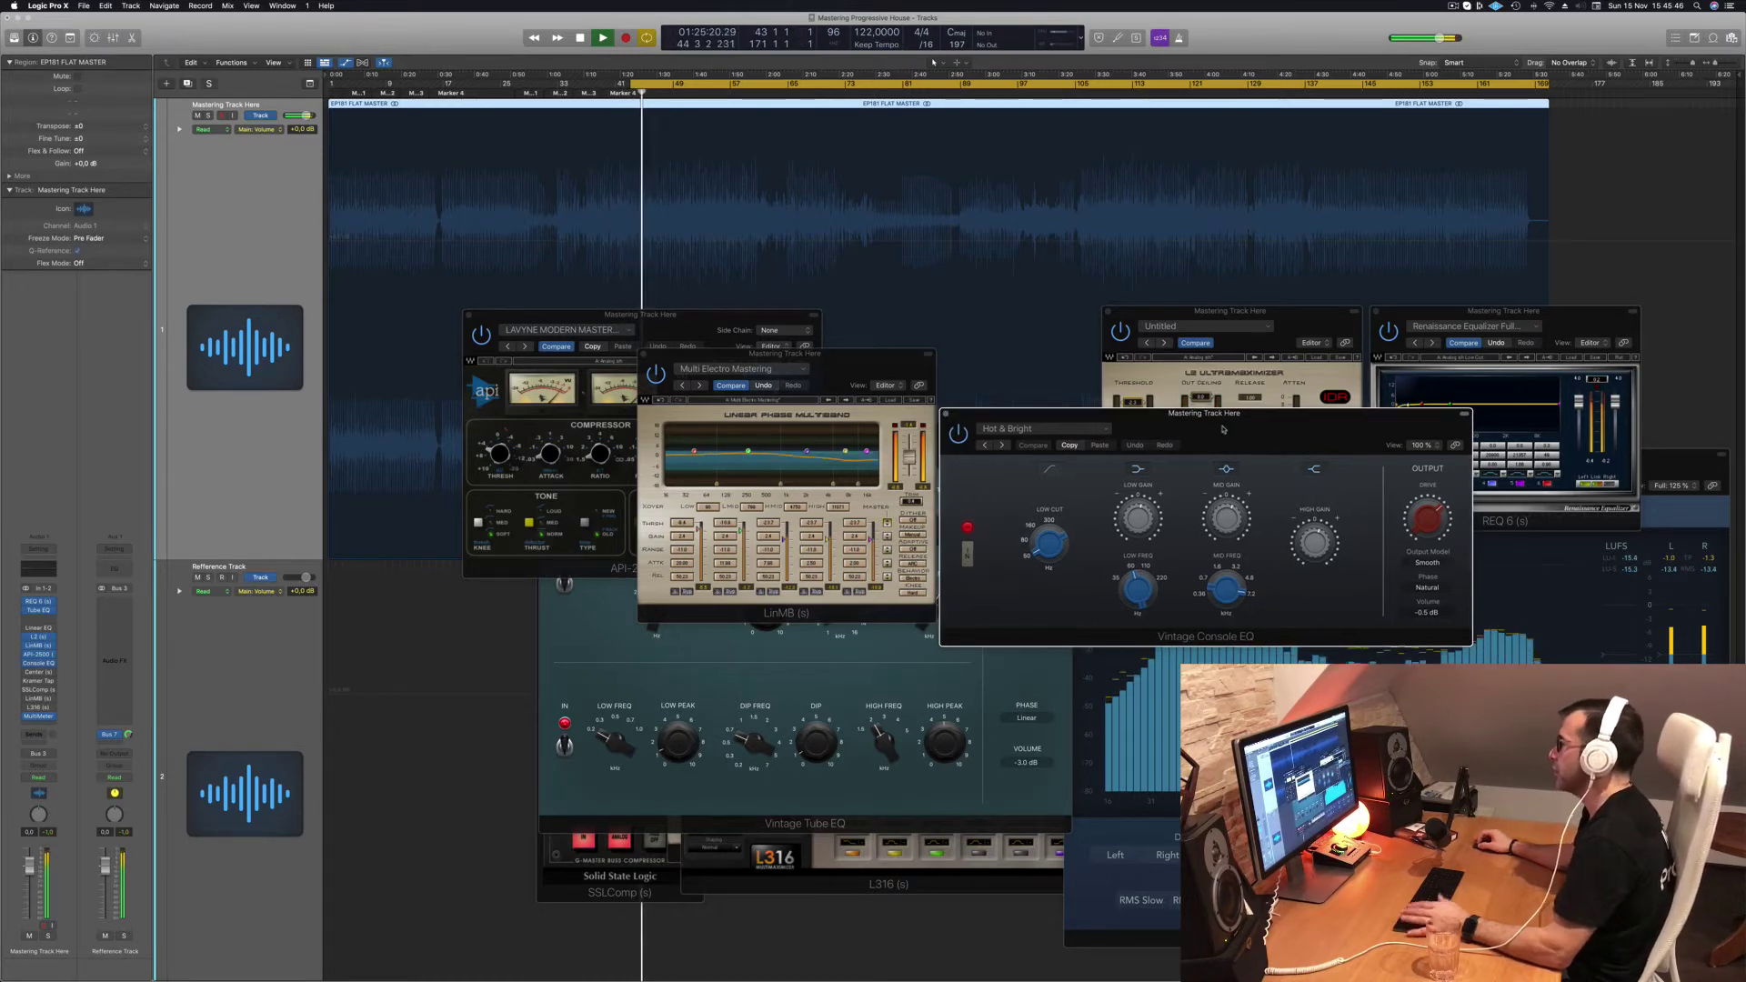
# Step: Close the Vintage Console EQ and move the LinMB and API-2500 windows down over the analyzer
pyautogui.click(946, 415)
pyautogui.moveTo(855, 371); pyautogui.dragTo(1569, 553)
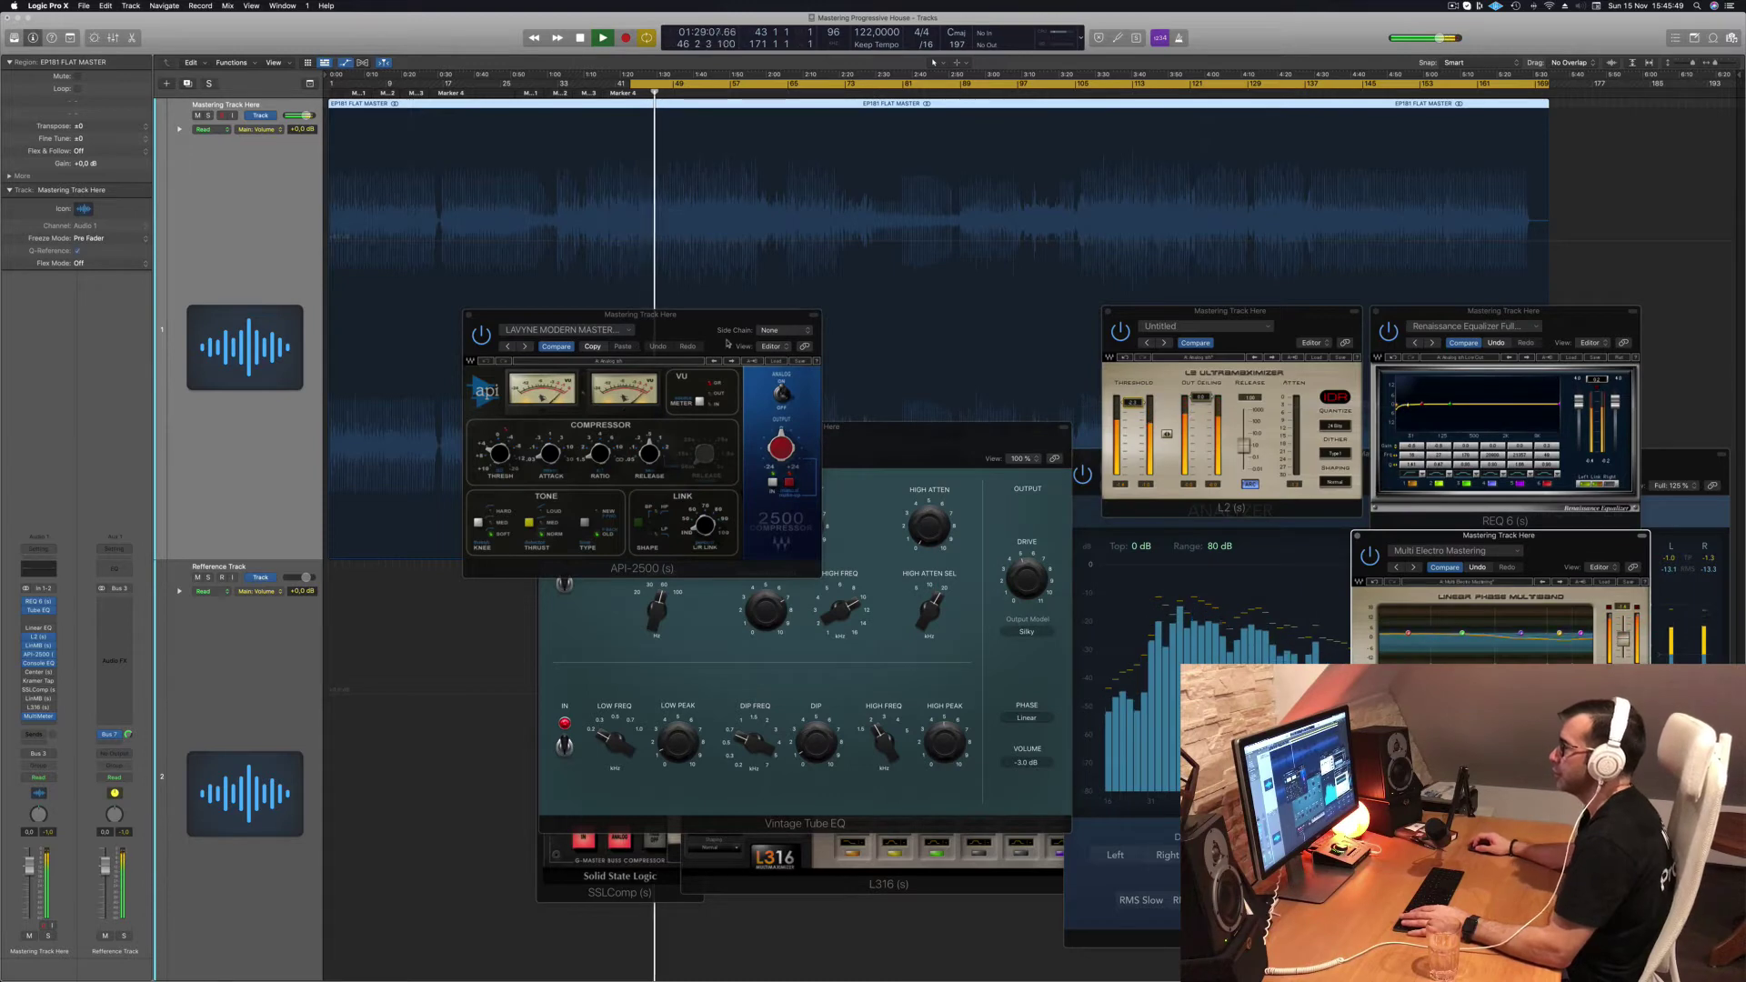
pyautogui.moveTo(727, 344); pyautogui.dragTo(1114, 519)
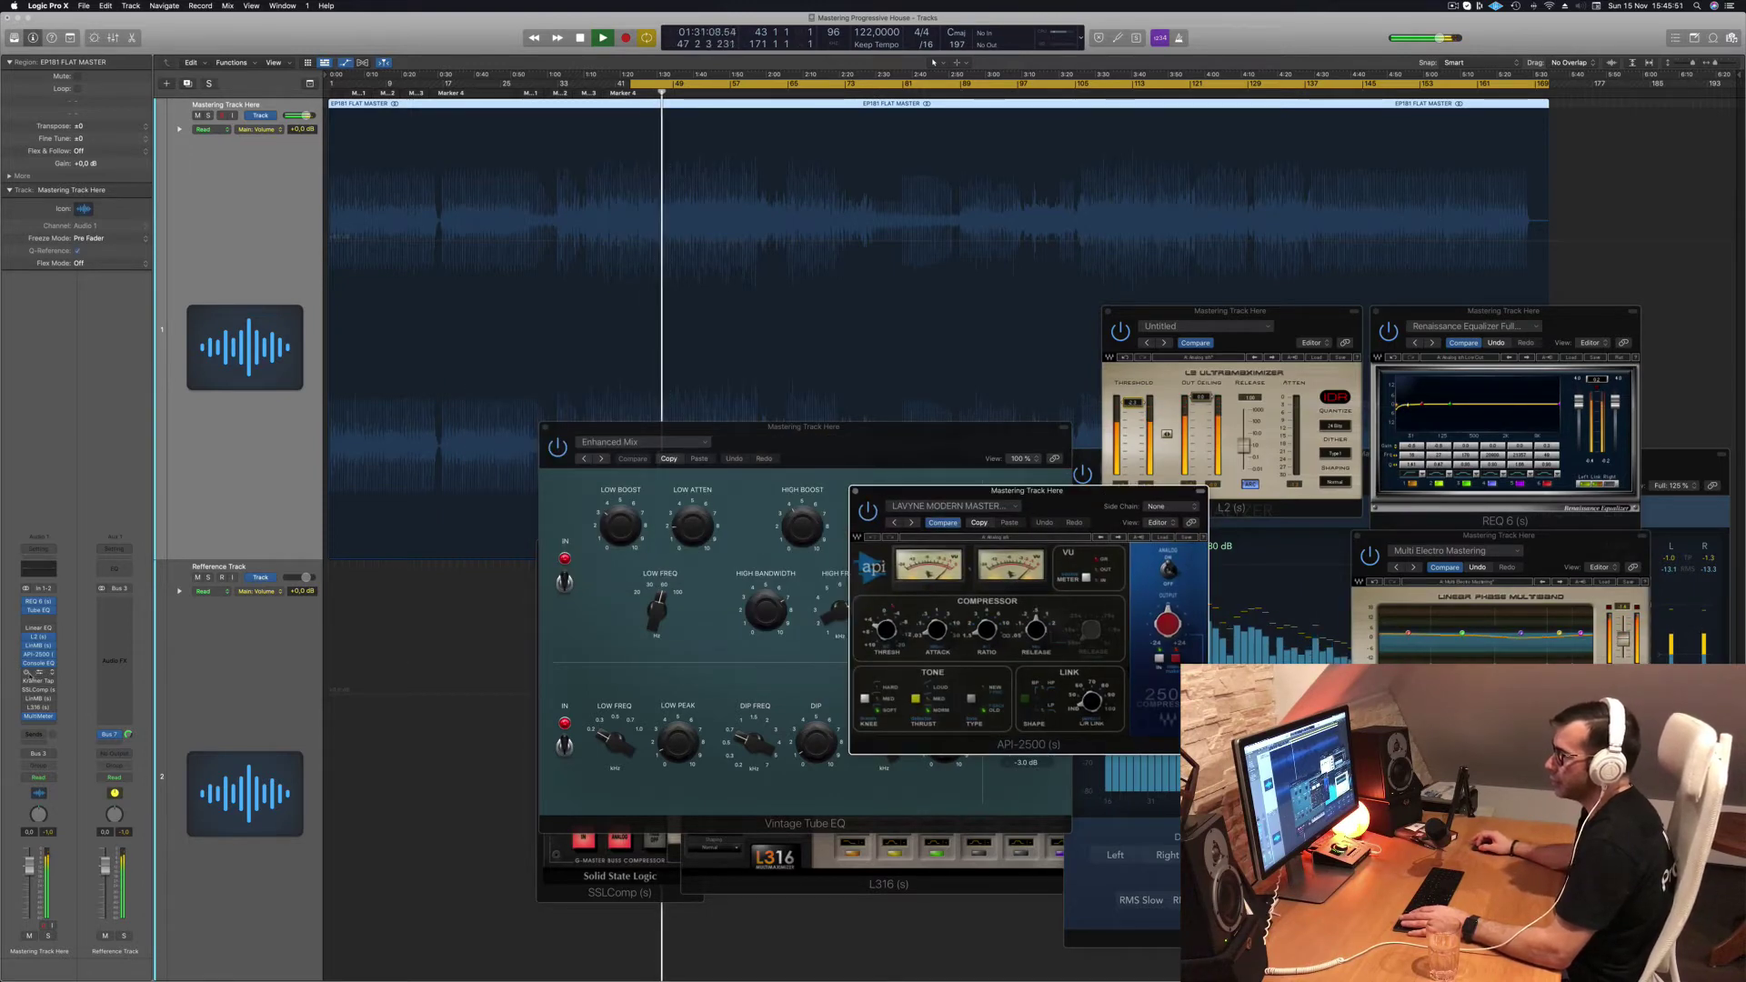
# Step: Open and switch on the Center plug-in, compare it enabled and bypassed from the cycle start, and close its window
pyautogui.click(34, 672)
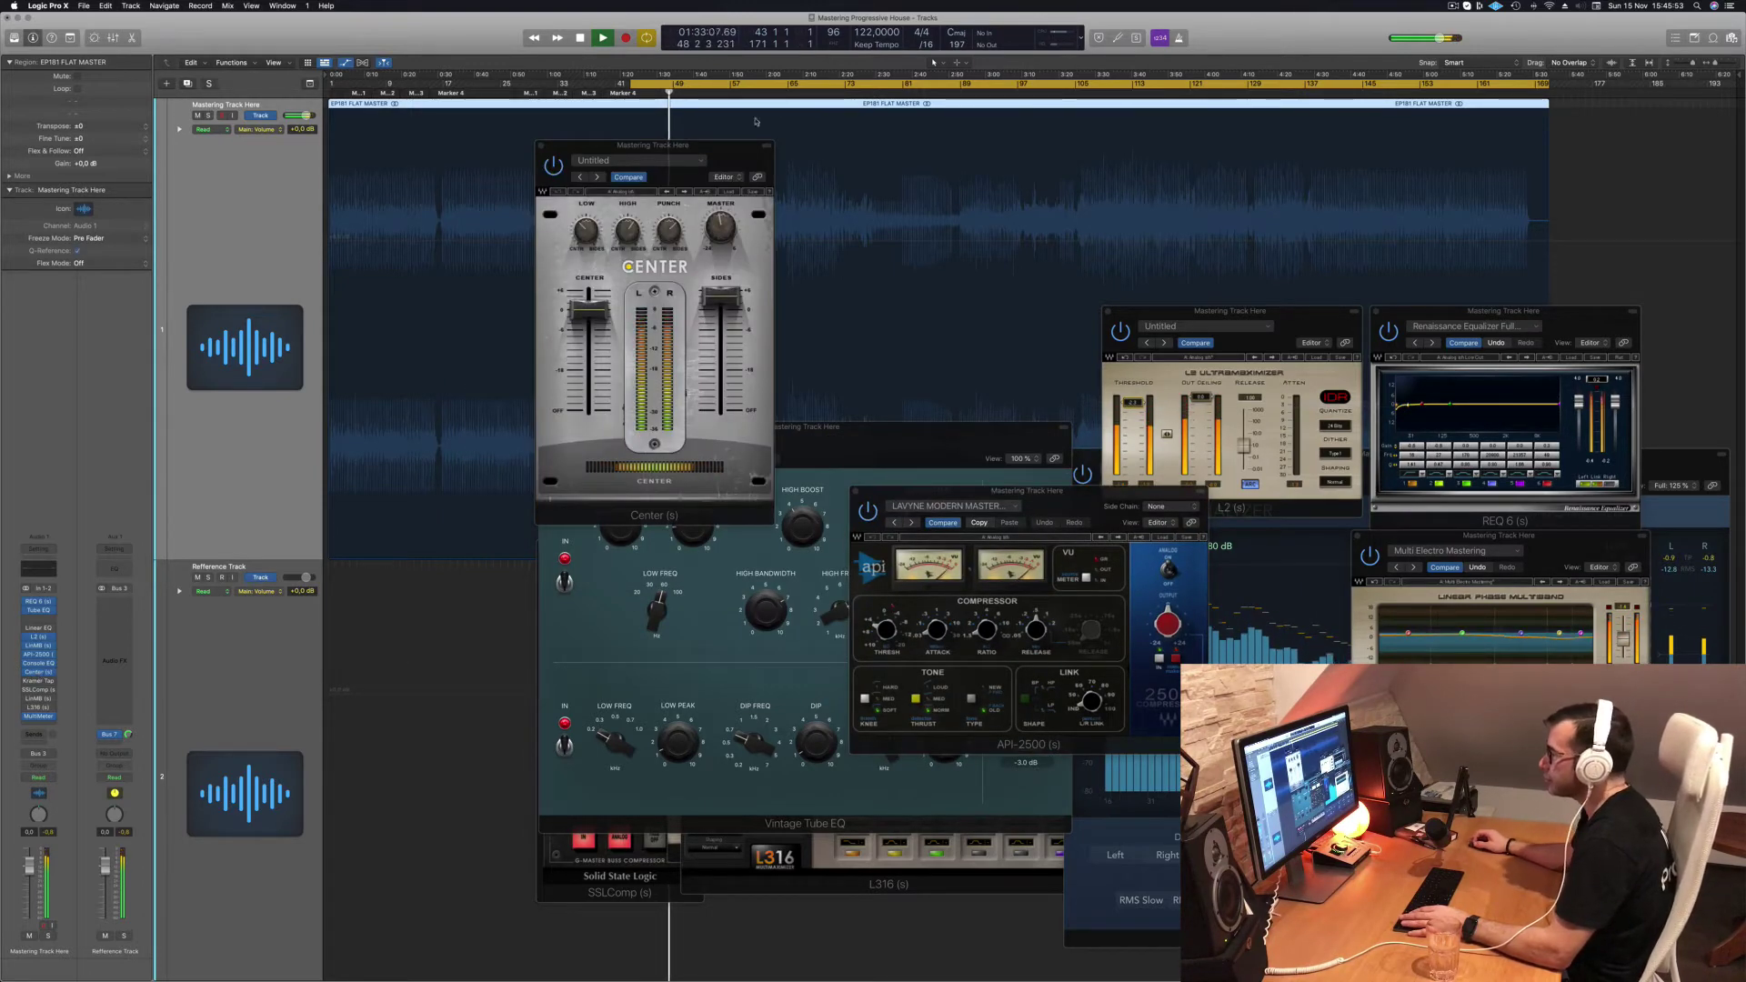
pyautogui.moveTo(655, 145); pyautogui.dragTo(1006, 224)
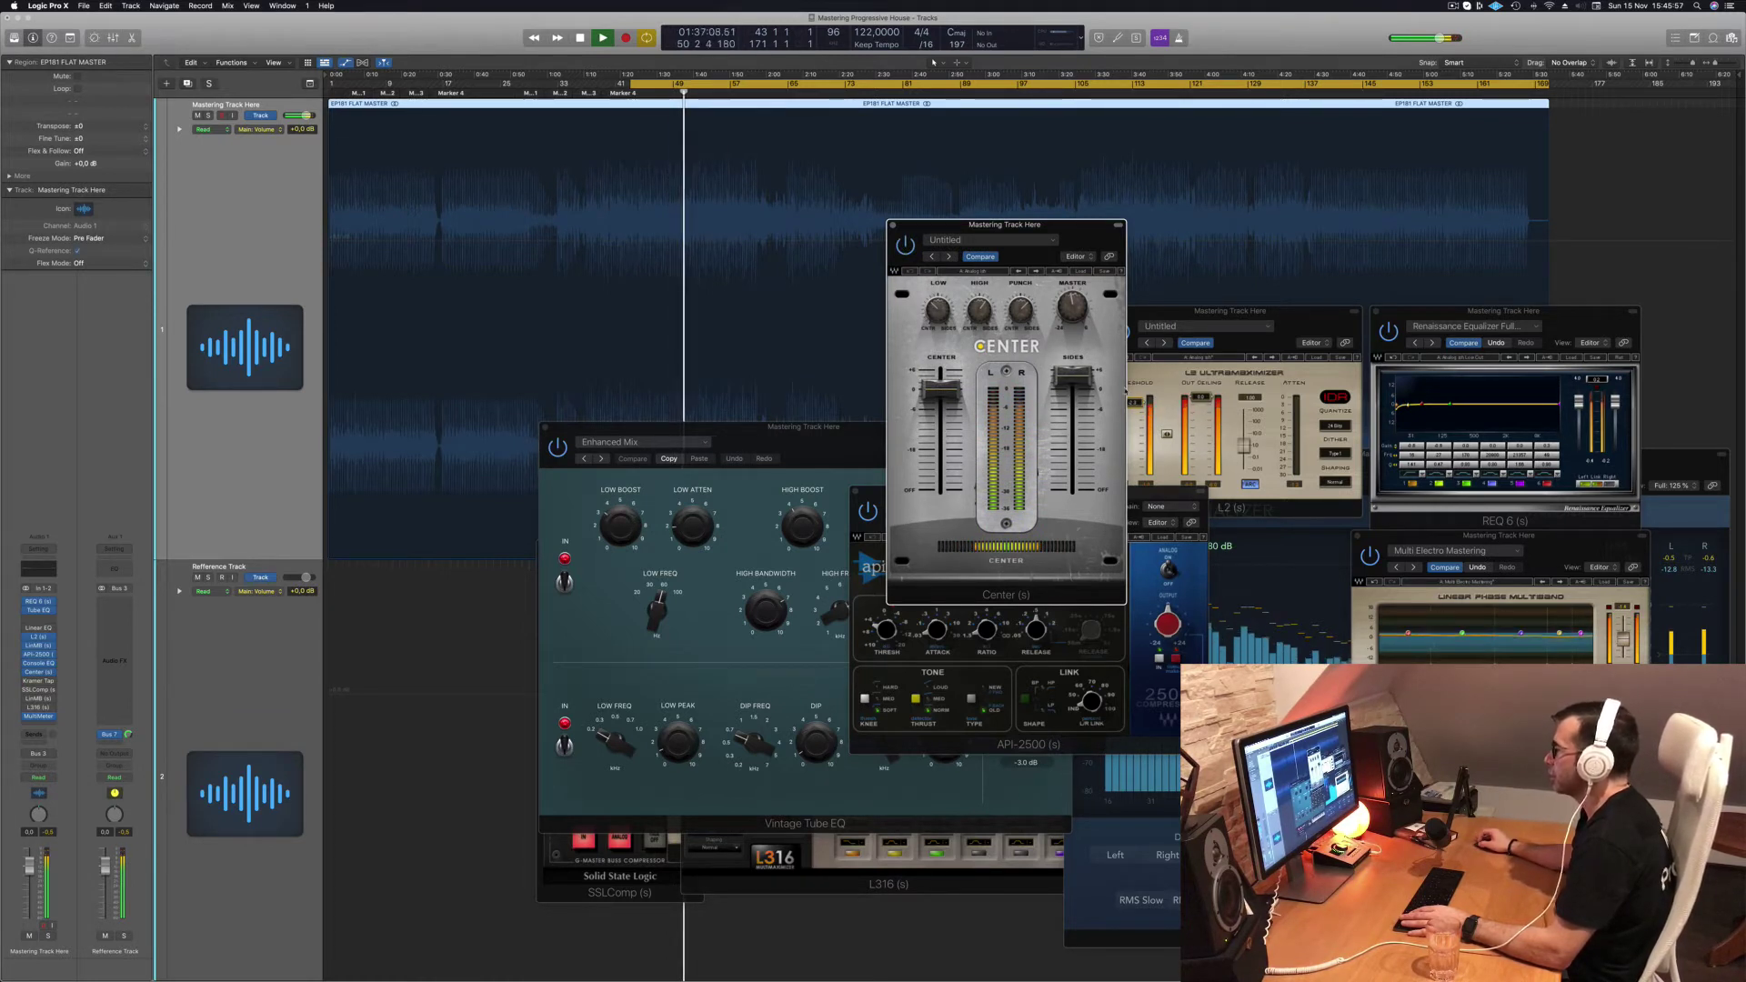
pyautogui.click(1080, 386)
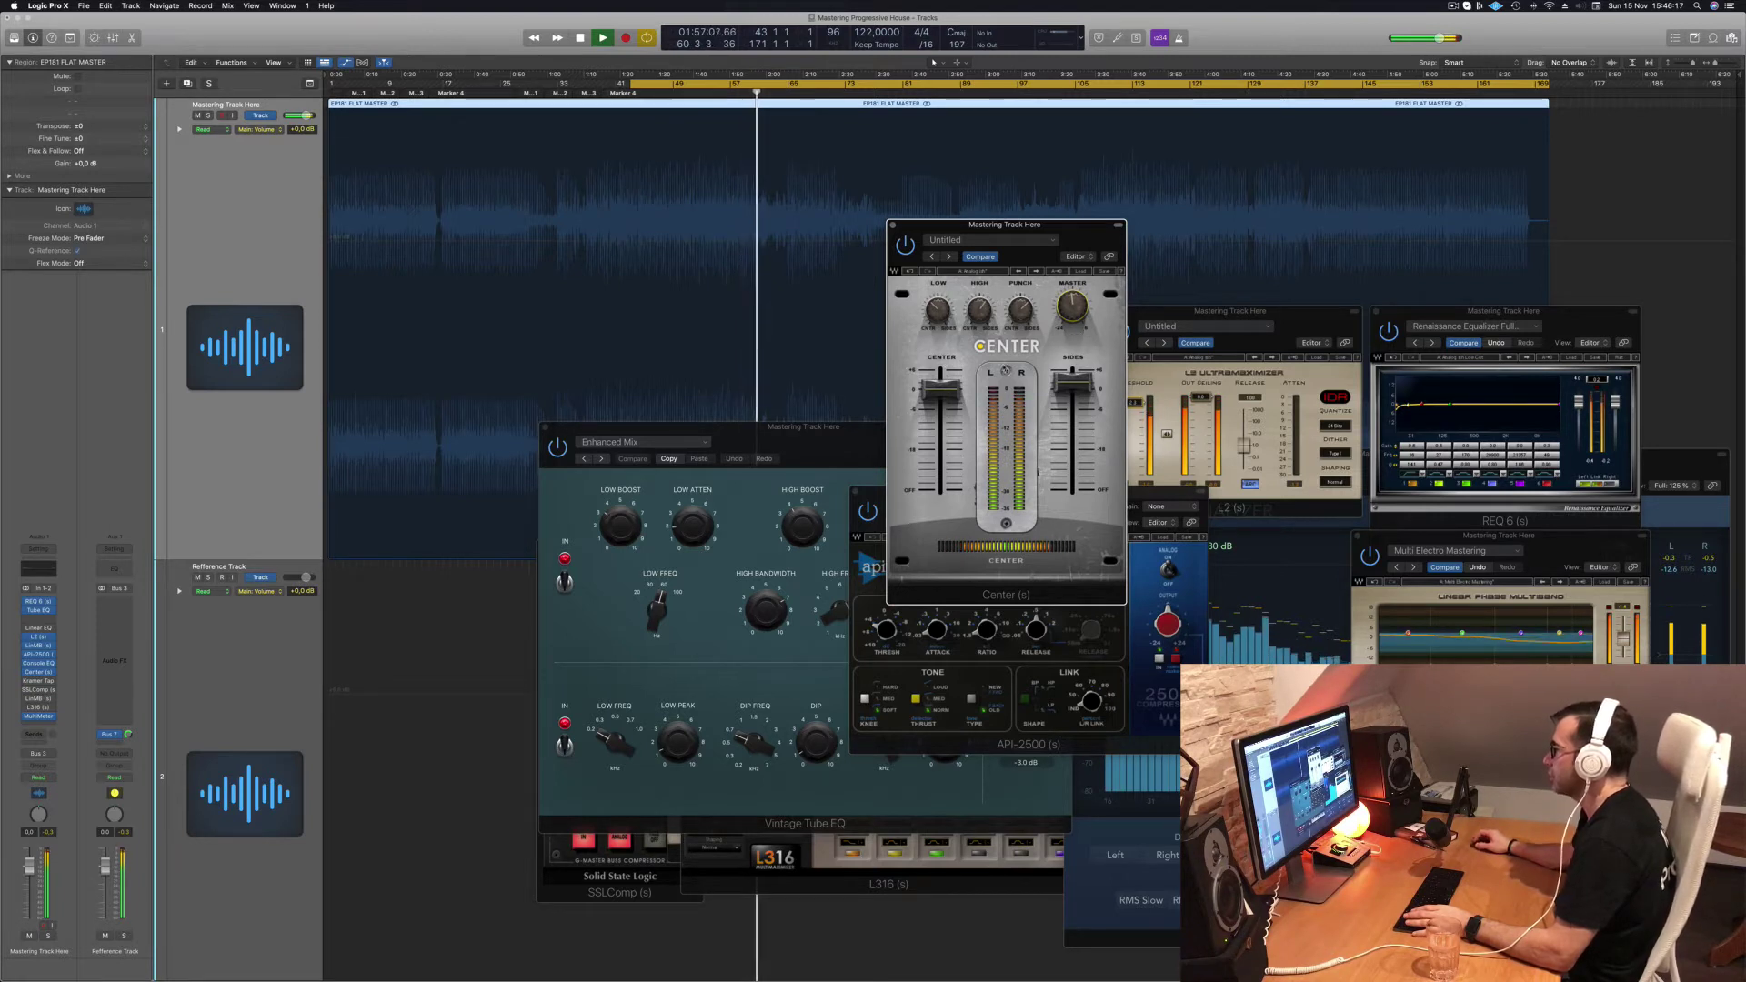
pyautogui.press('space')
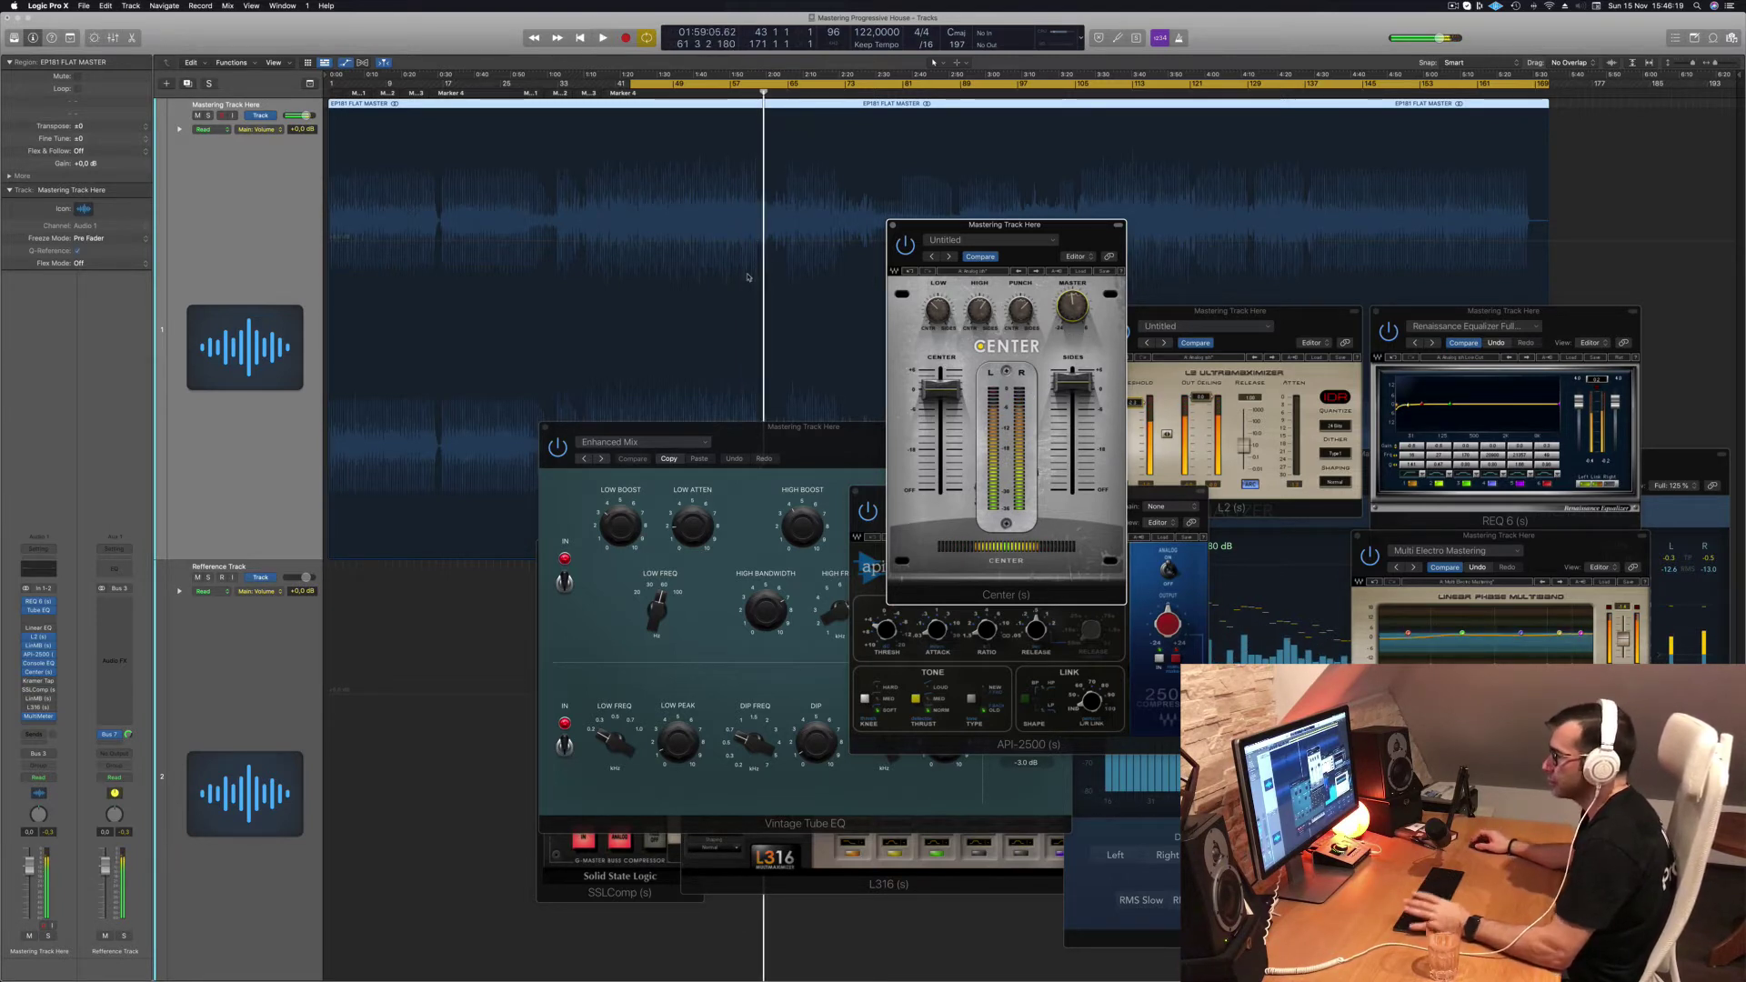
pyautogui.press('space')
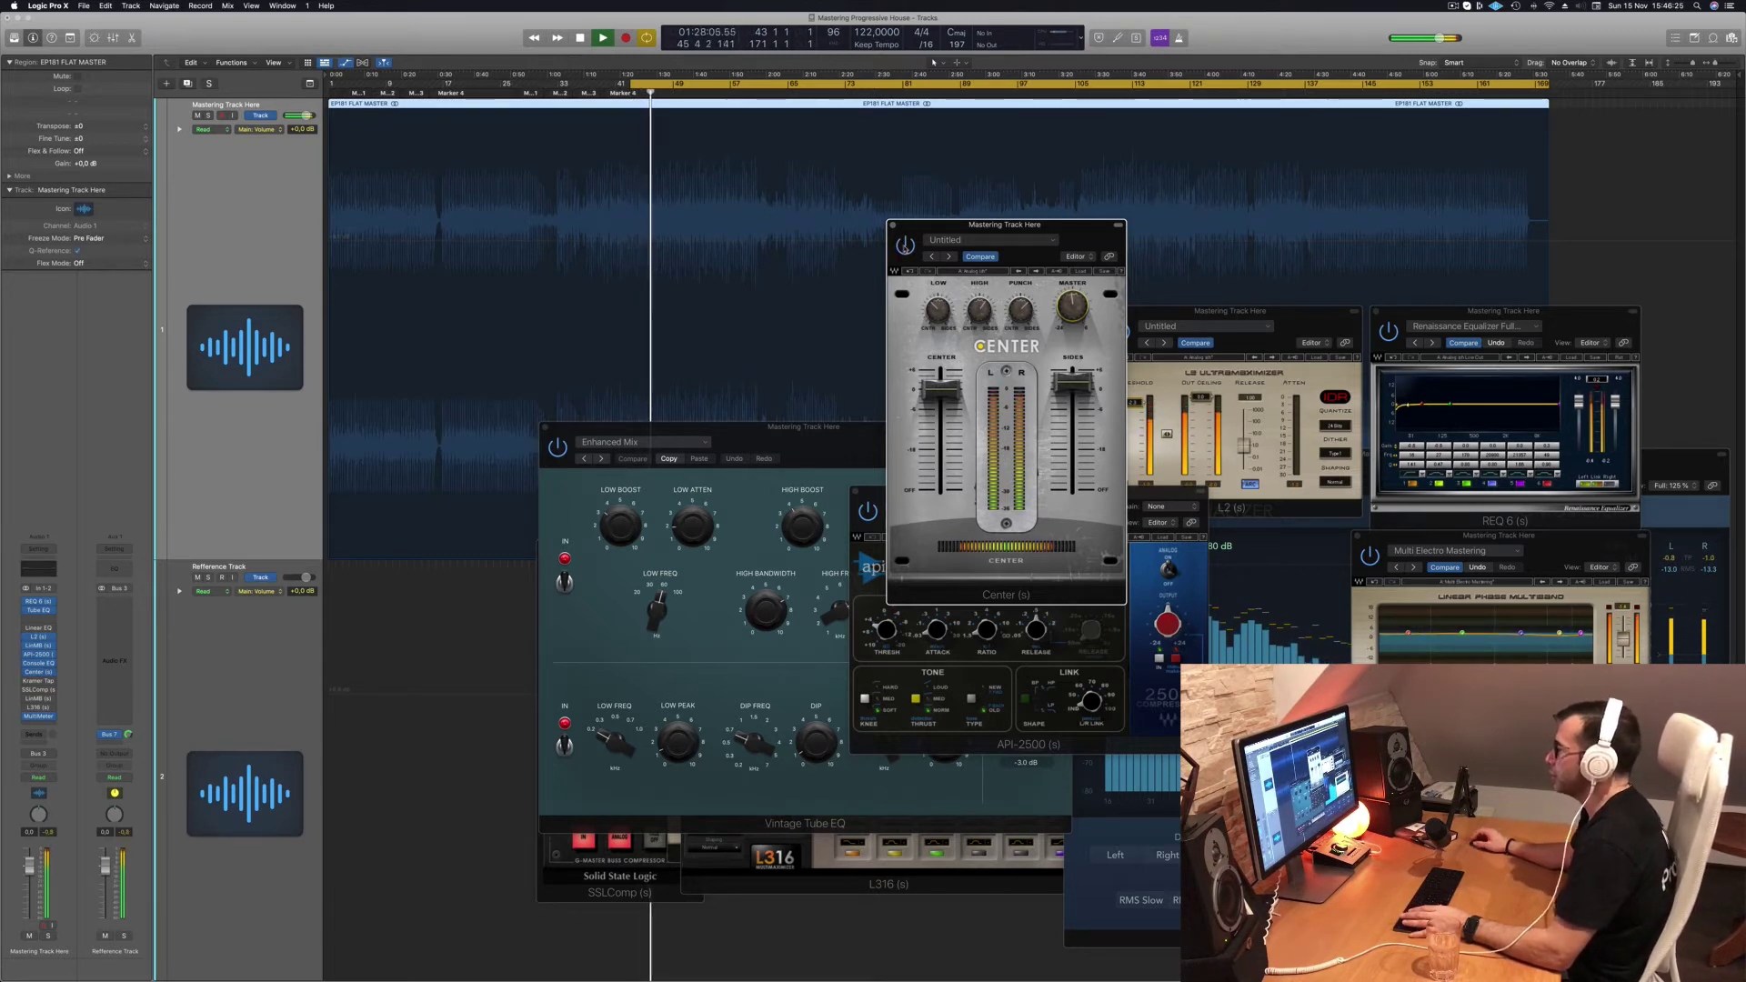
pyautogui.moveTo(1092, 235); pyautogui.dragTo(1217, 245)
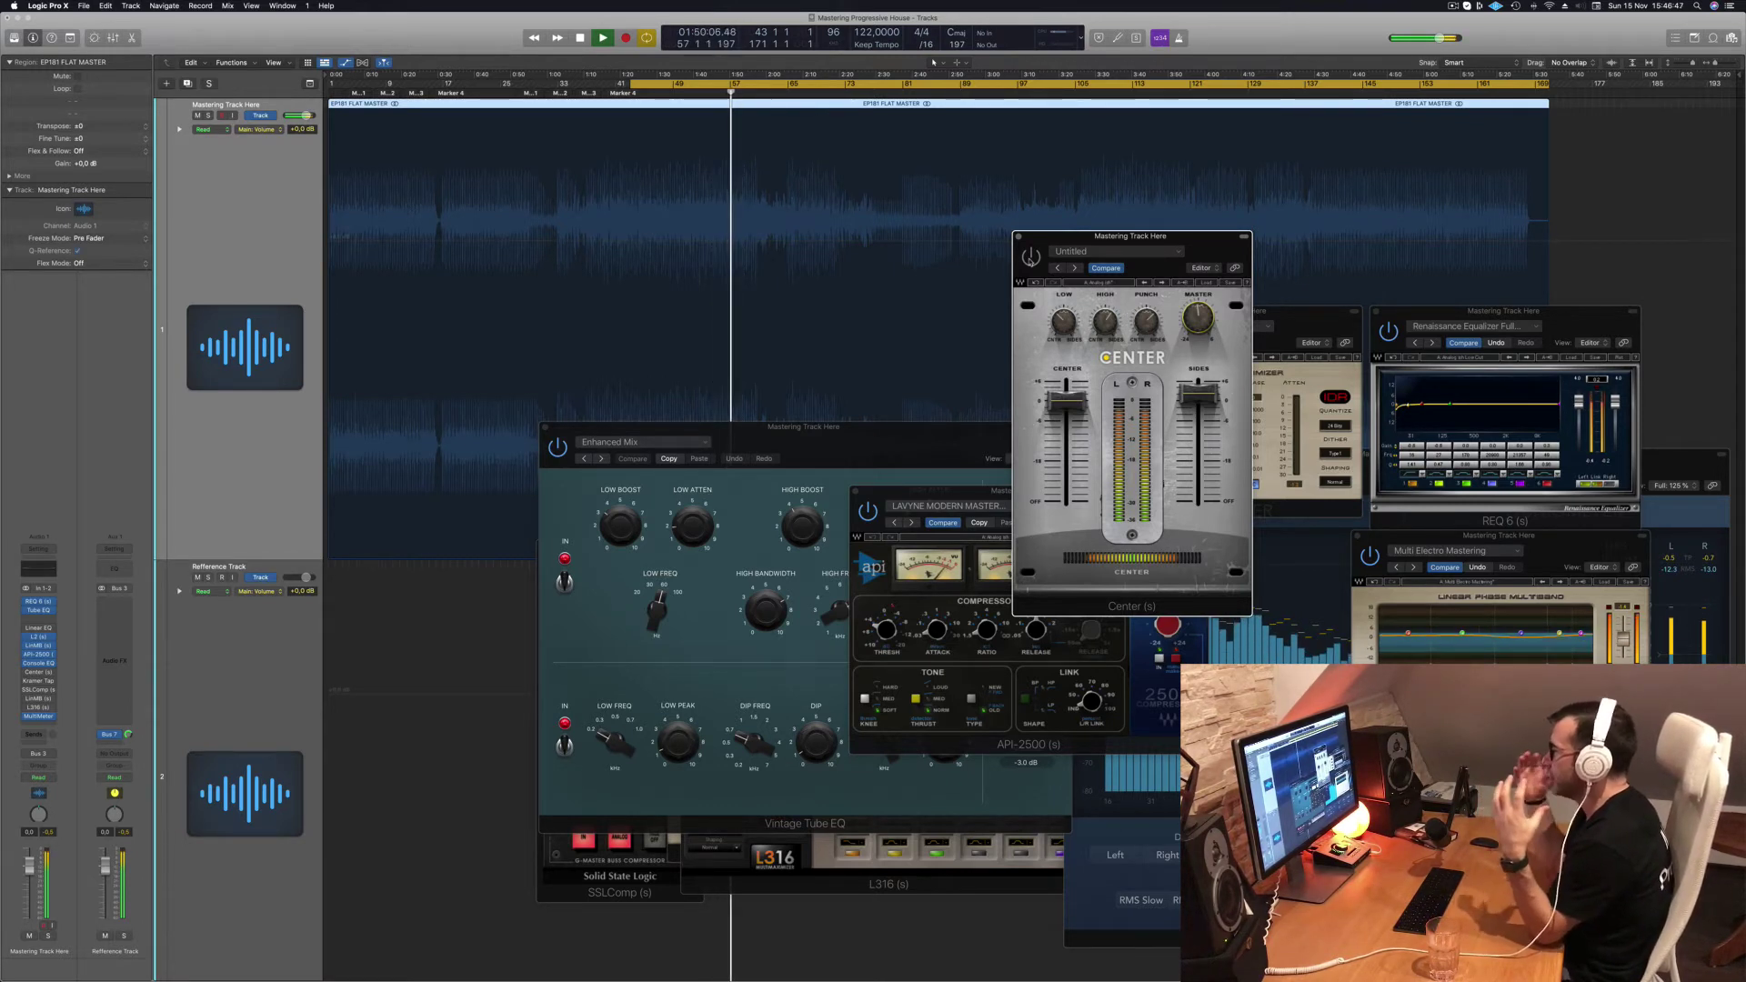
pyautogui.moveTo(1223, 245); pyautogui.dragTo(1210, 247)
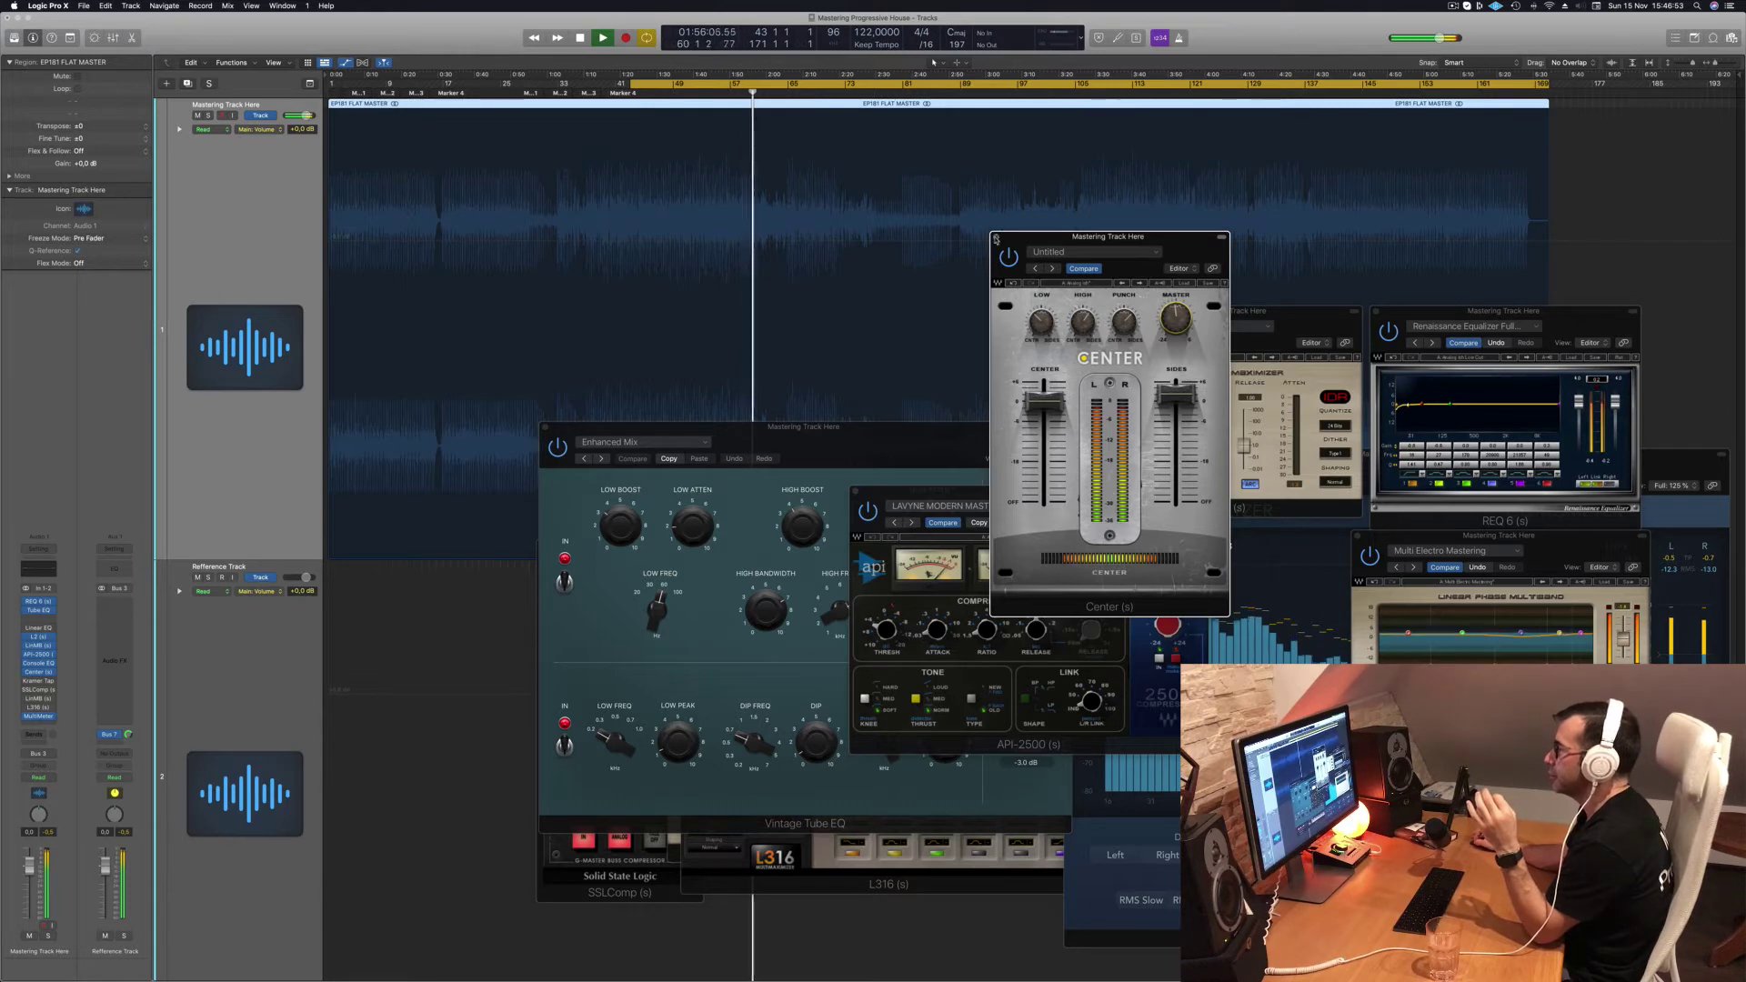
pyautogui.click(995, 238)
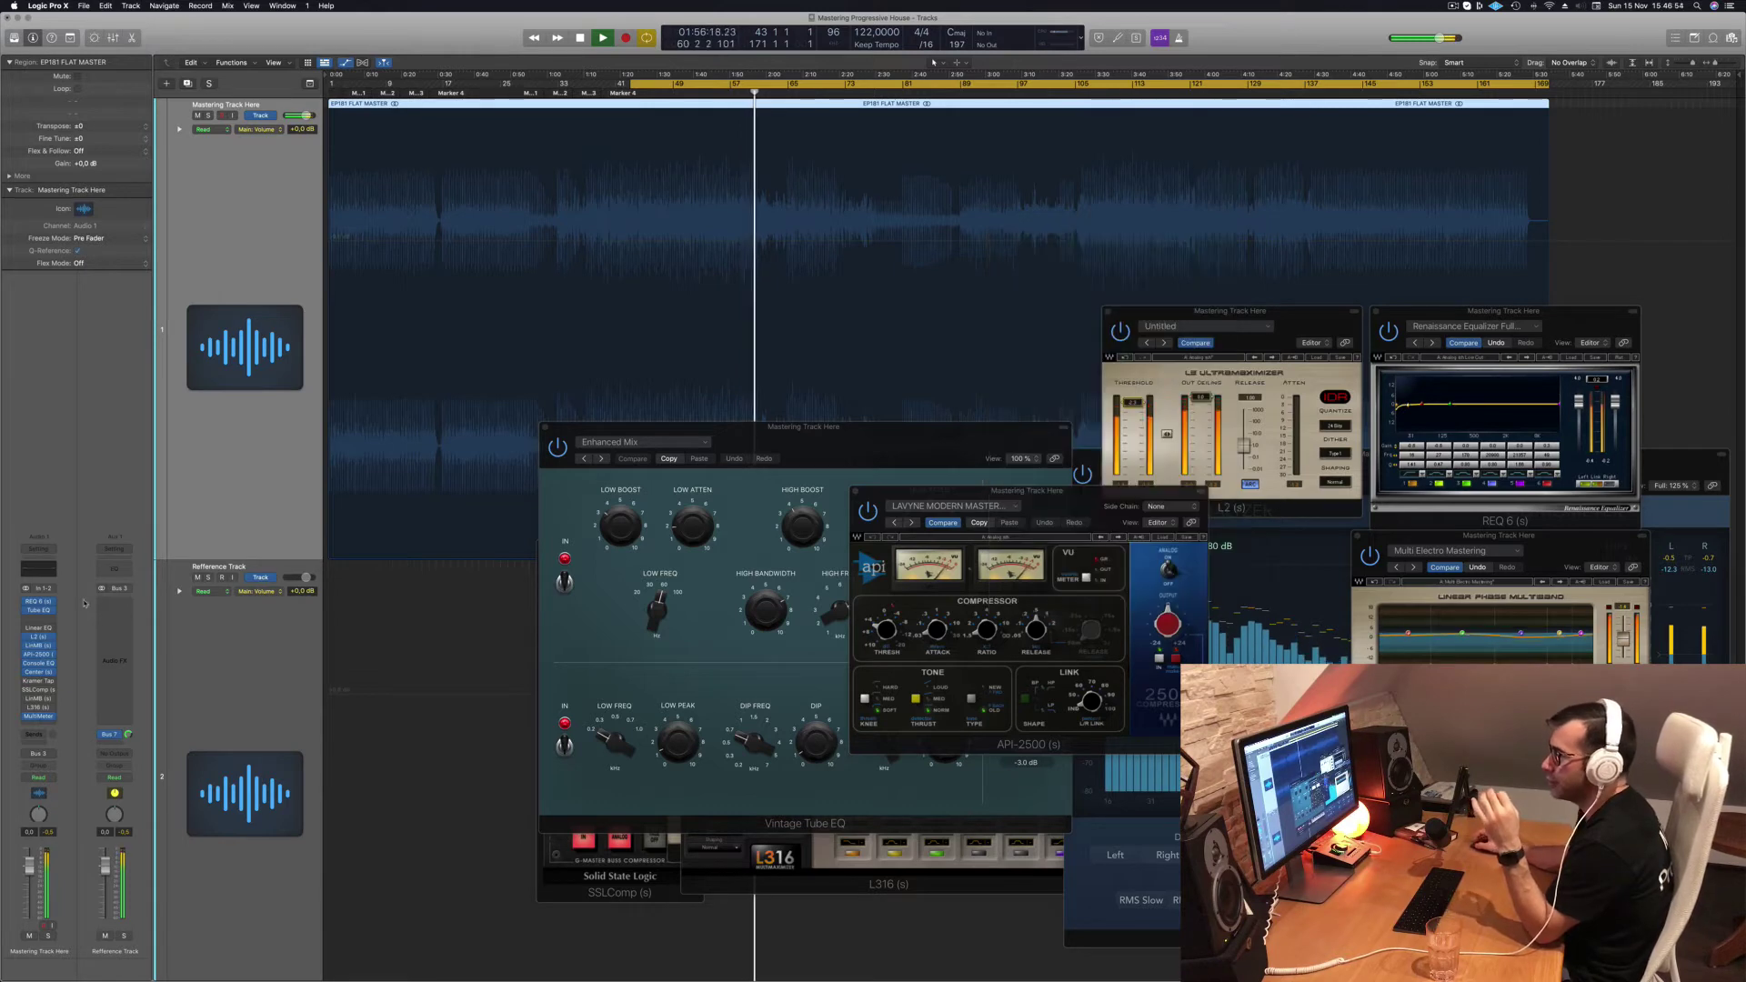
# Step: Open and close the Kramer Tape window, and bring the SSLComp to the front, switched on and above the Vintage Tube EQ
pyautogui.click(38, 682)
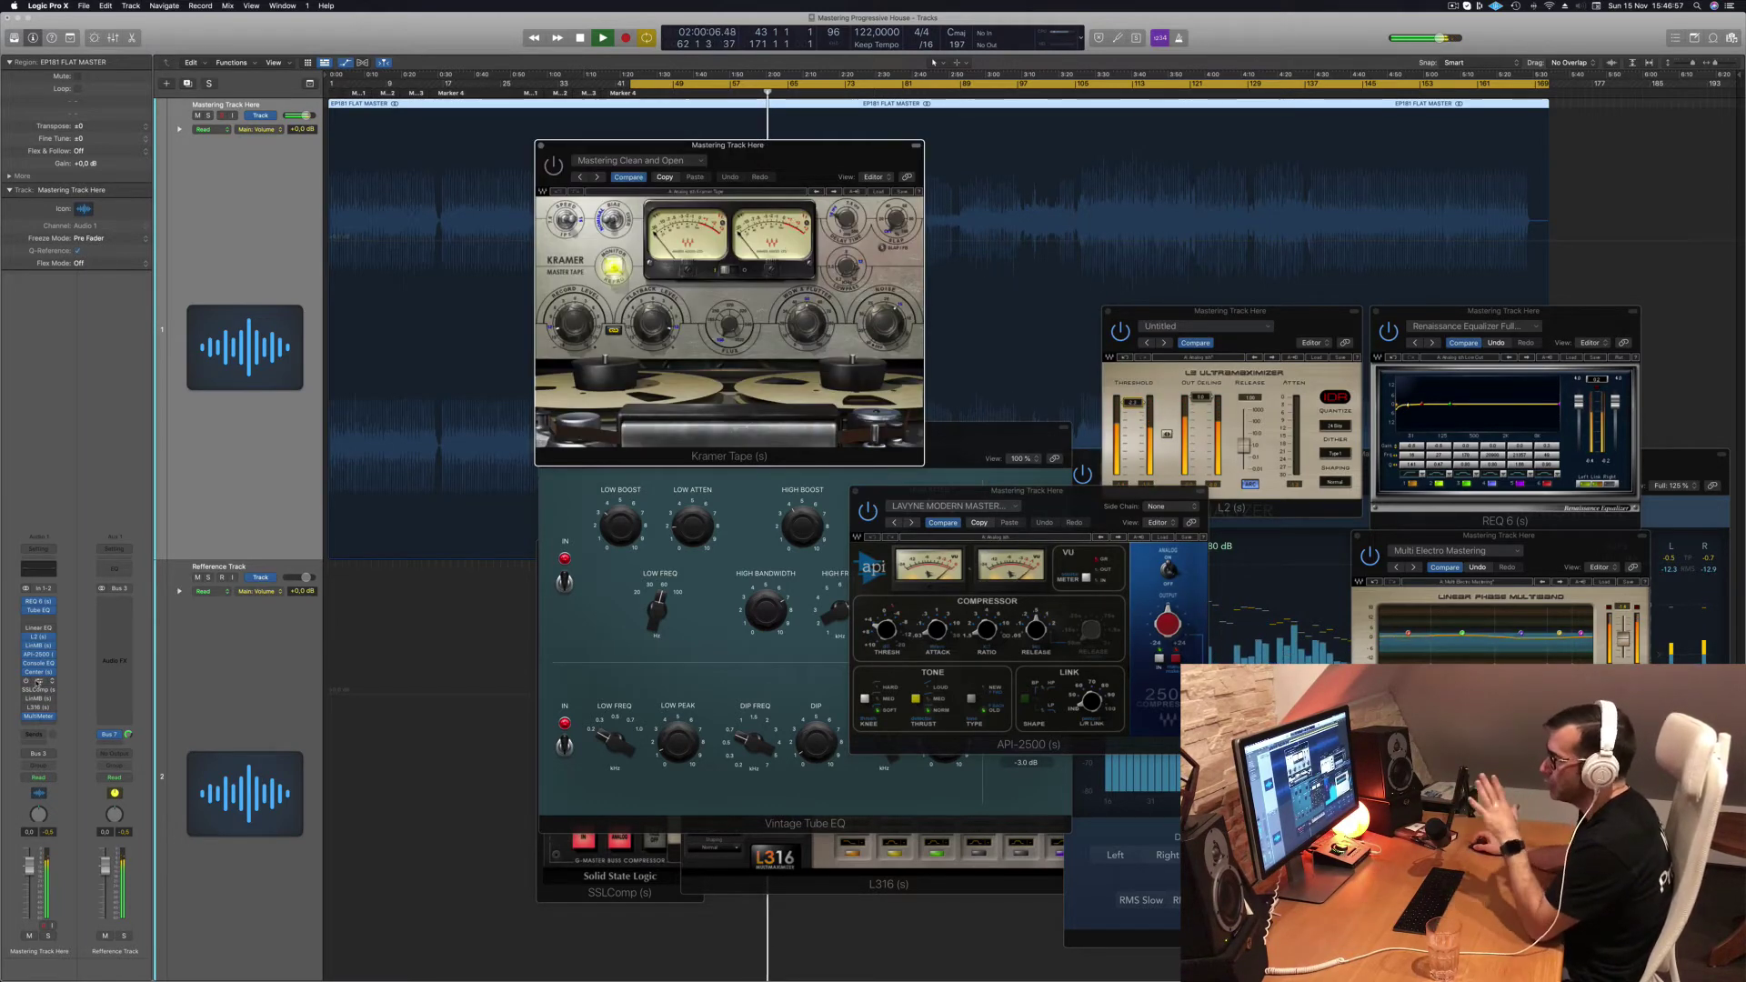
pyautogui.click(38, 681)
pyautogui.click(39, 690)
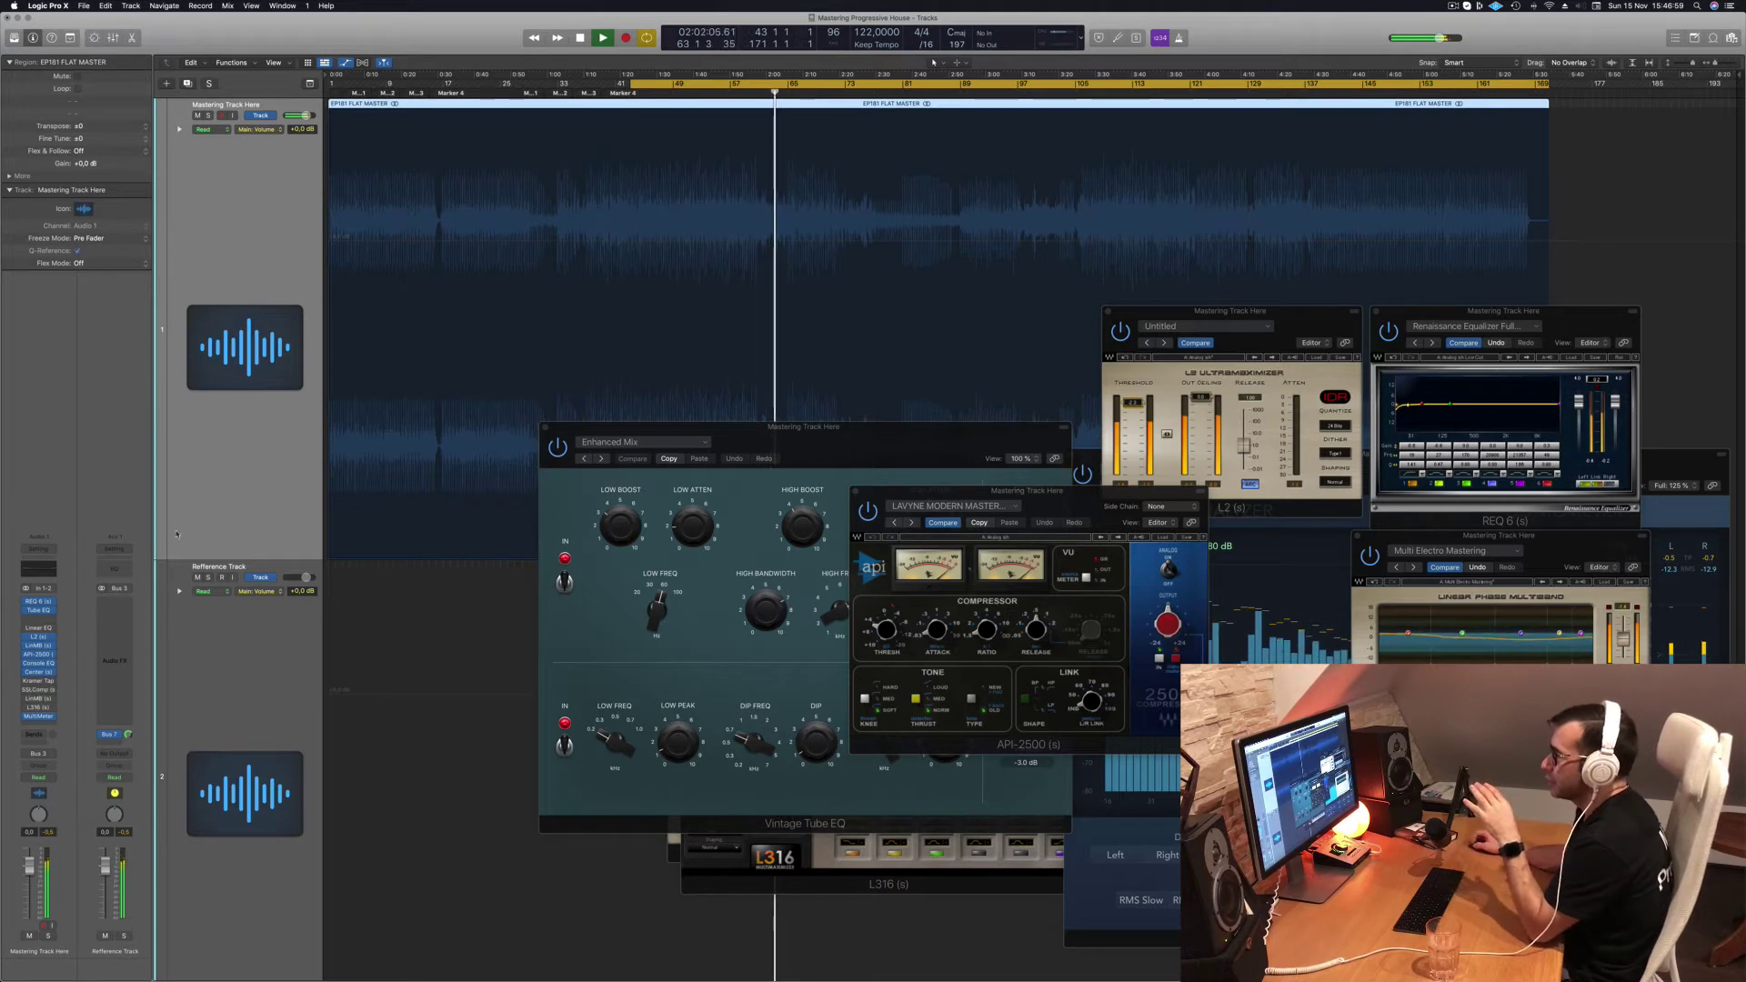
pyautogui.click(38, 690)
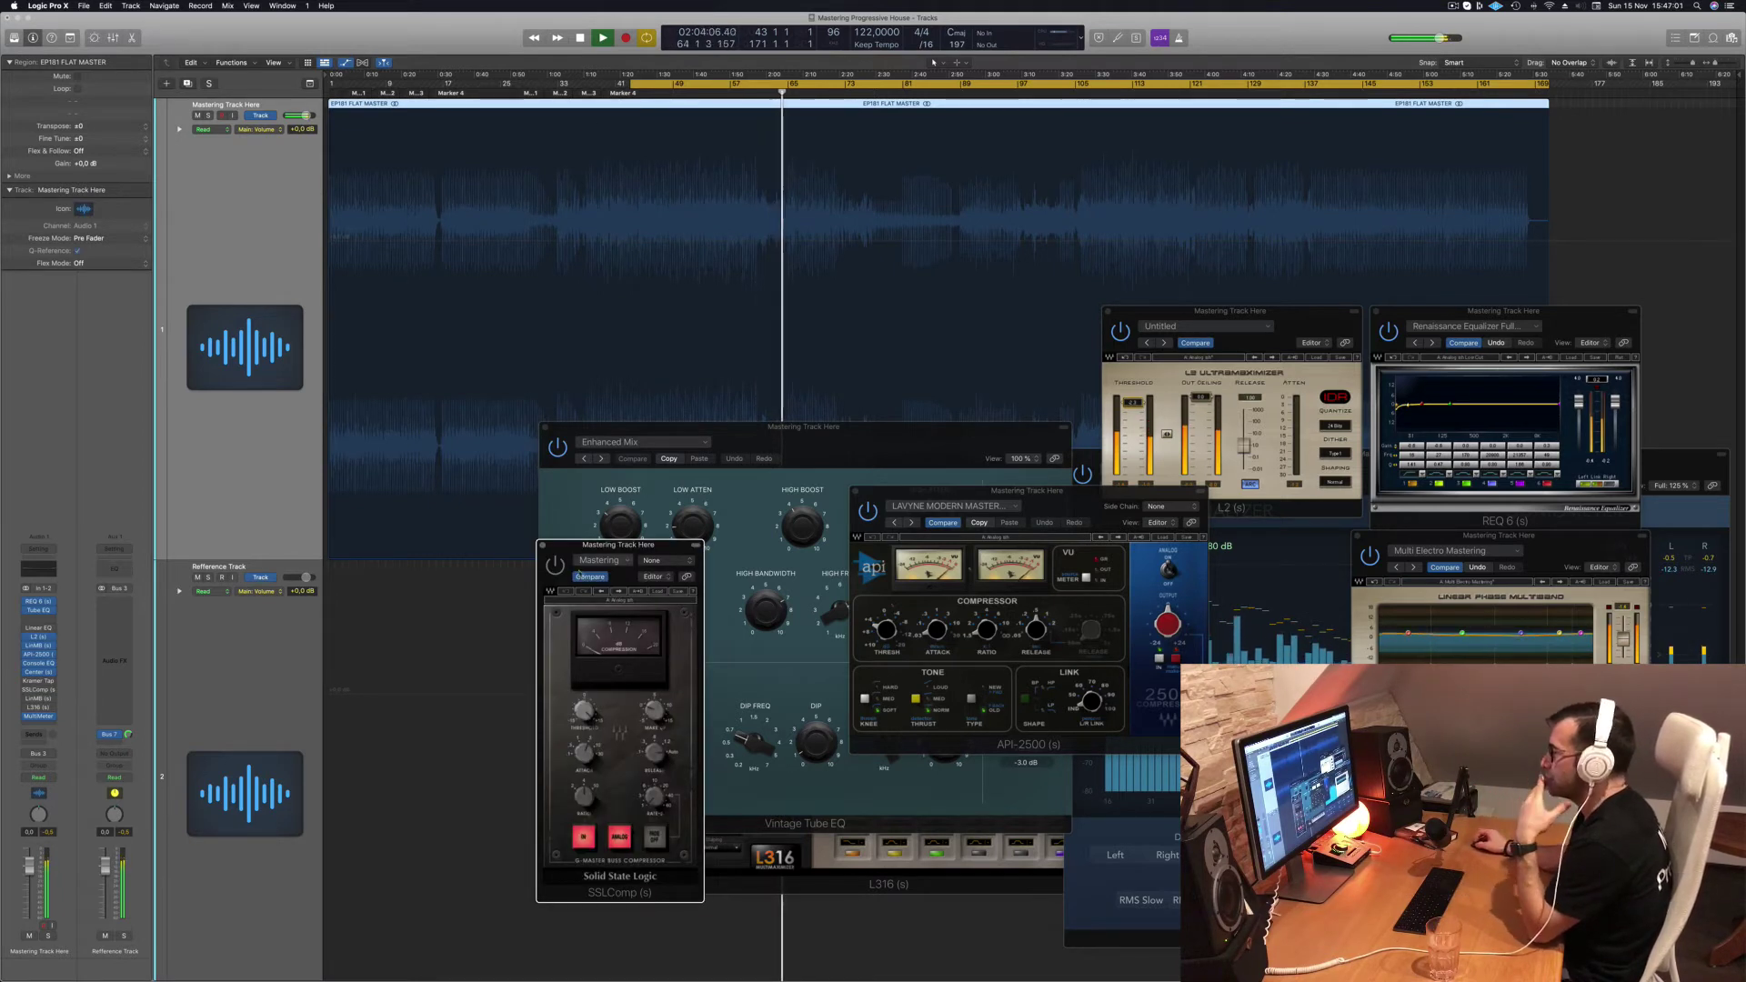
pyautogui.moveTo(636, 545); pyautogui.dragTo(869, 264)
# Step: Replay the track from the cycle start and compare the SSLComp enabled and bypassed, moving its window slightly aside
pyautogui.press('space')
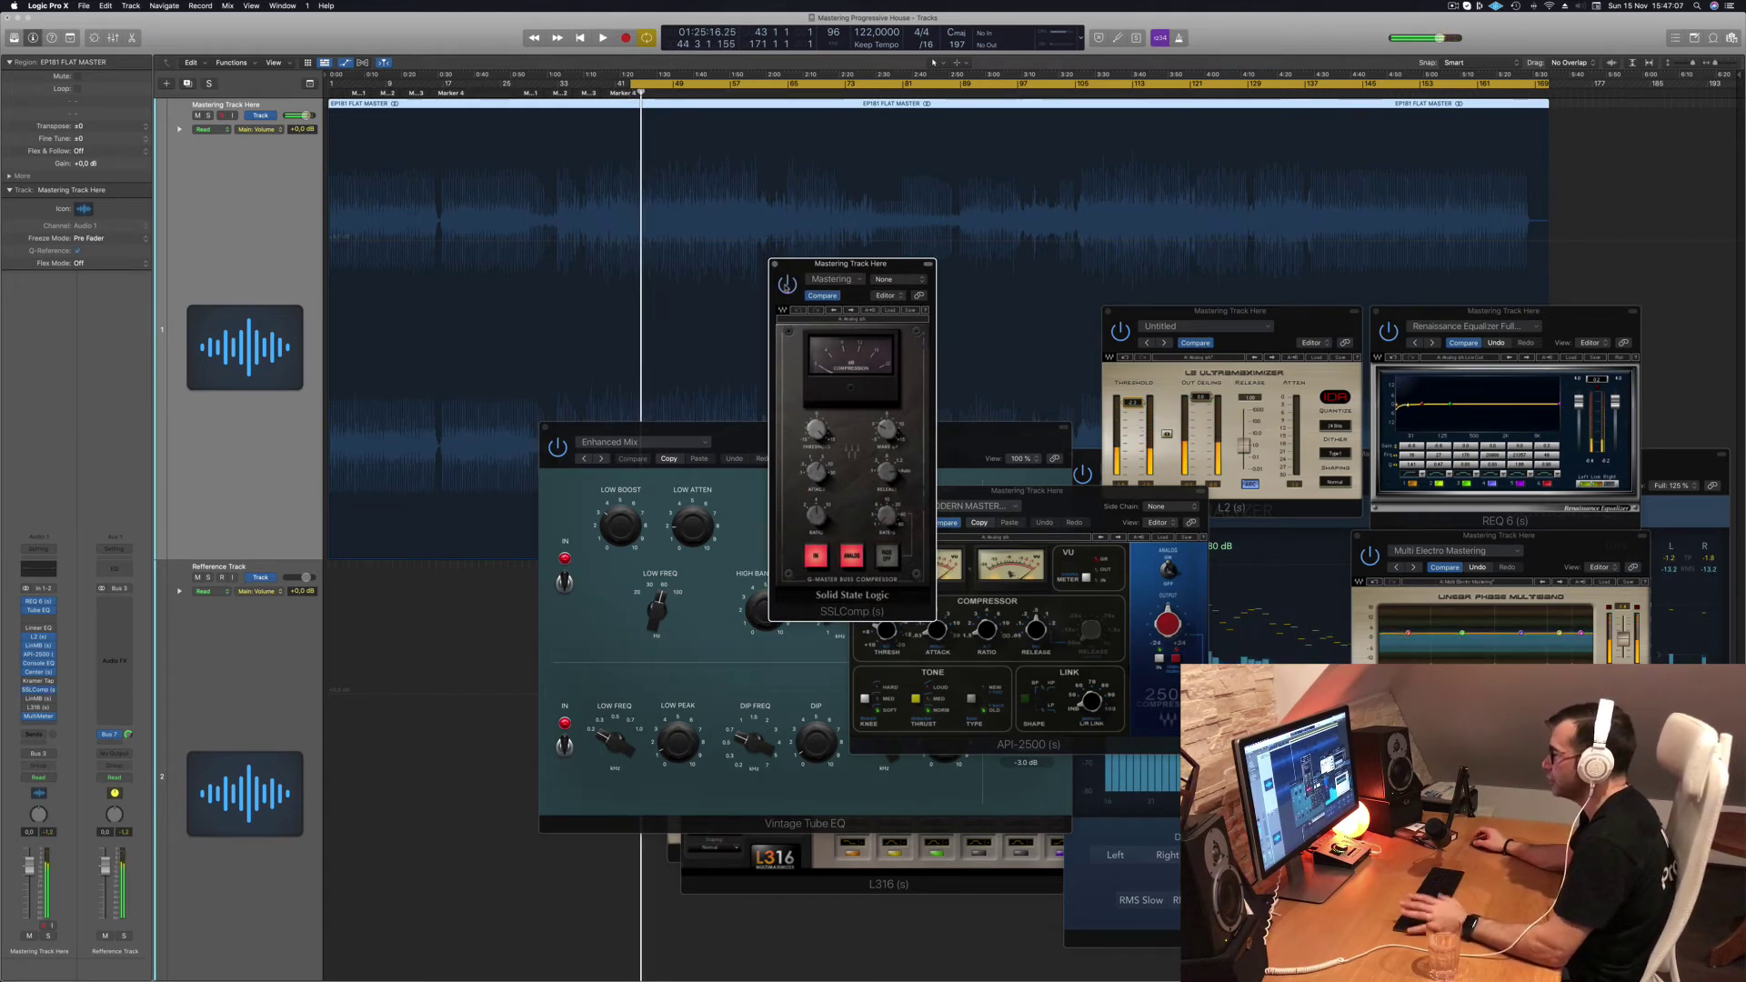
pyautogui.press('space')
pyautogui.moveTo(856, 267); pyautogui.dragTo(921, 262)
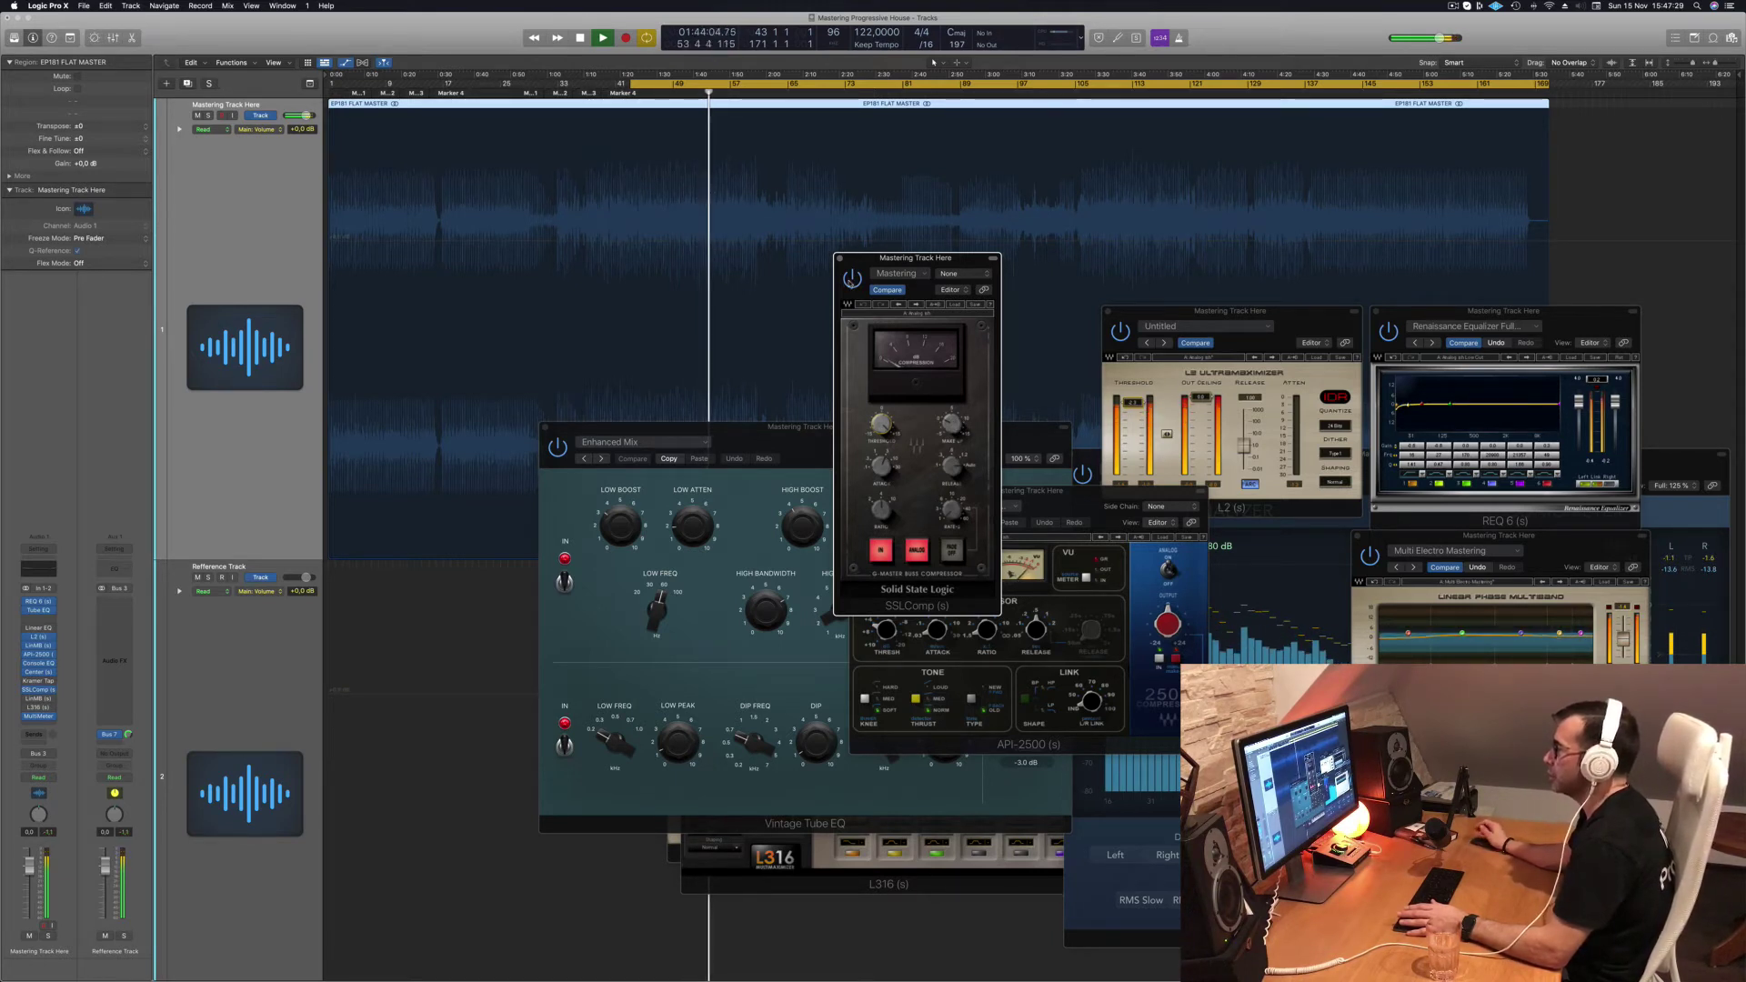
# Step: Move the SSLComp window slightly aside and bring up the second LinMB (Multi Opto Mastering), placing it above the SSLComp
pyautogui.moveTo(865, 261); pyautogui.dragTo(825, 270)
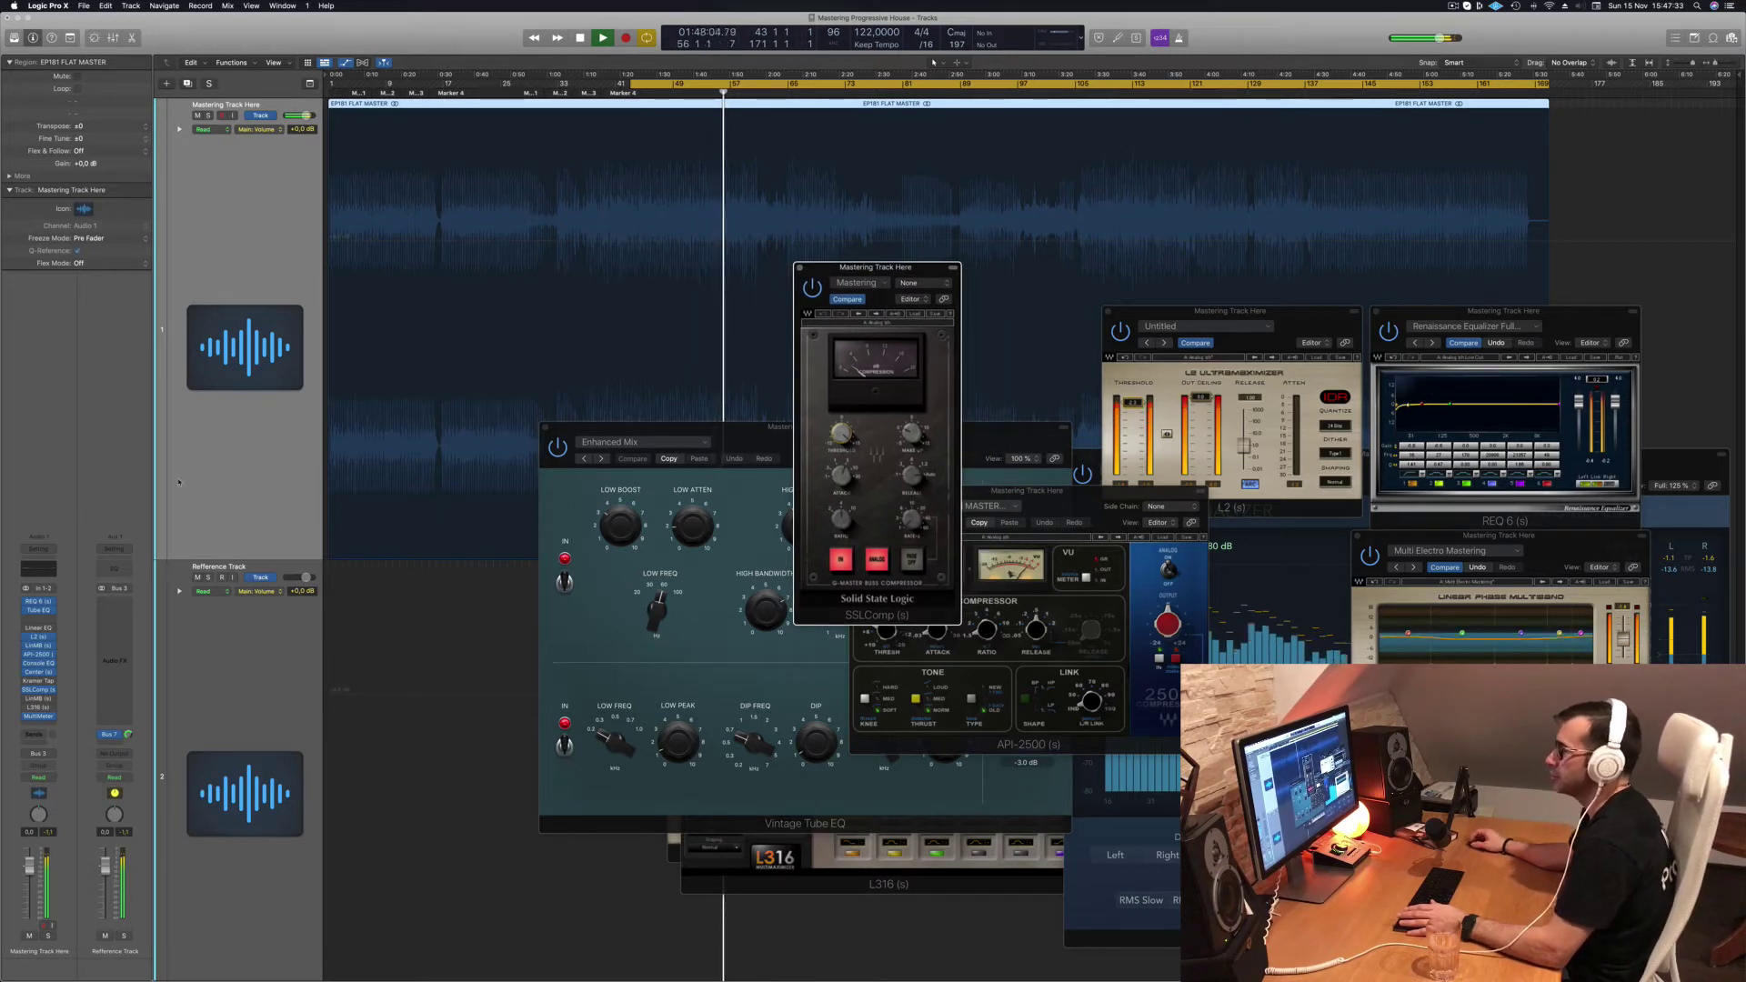
pyautogui.click(37, 700)
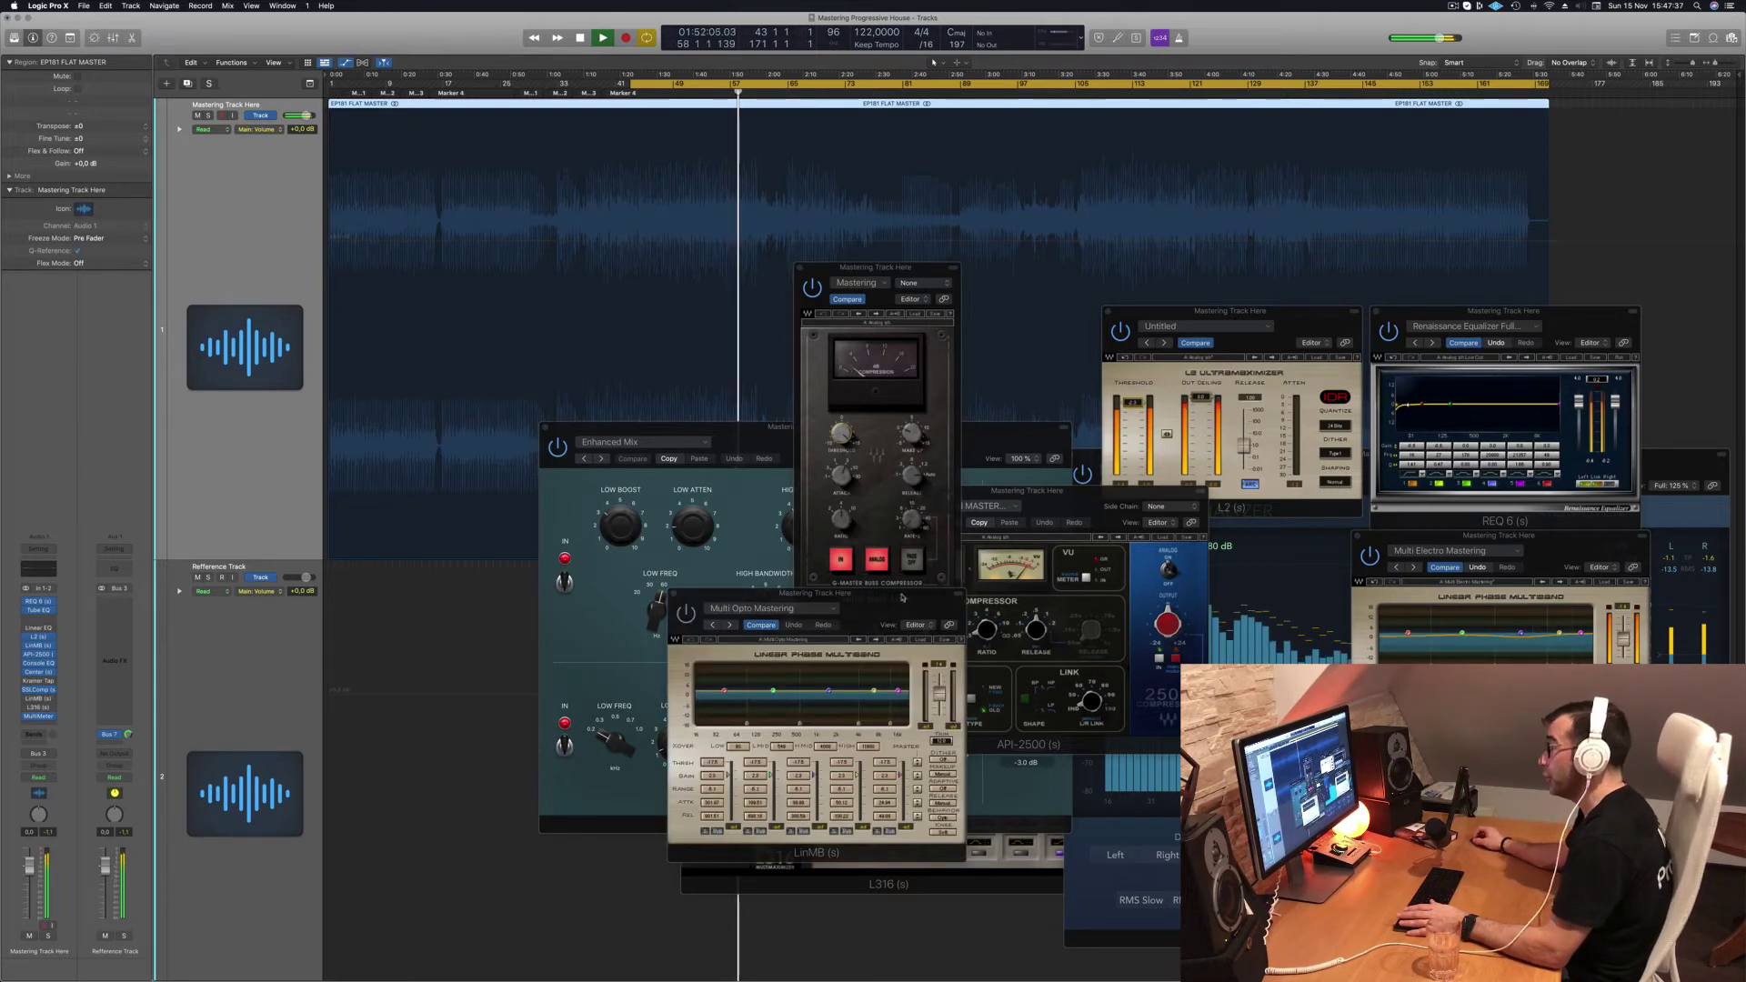
pyautogui.moveTo(876, 614); pyautogui.dragTo(1004, 225)
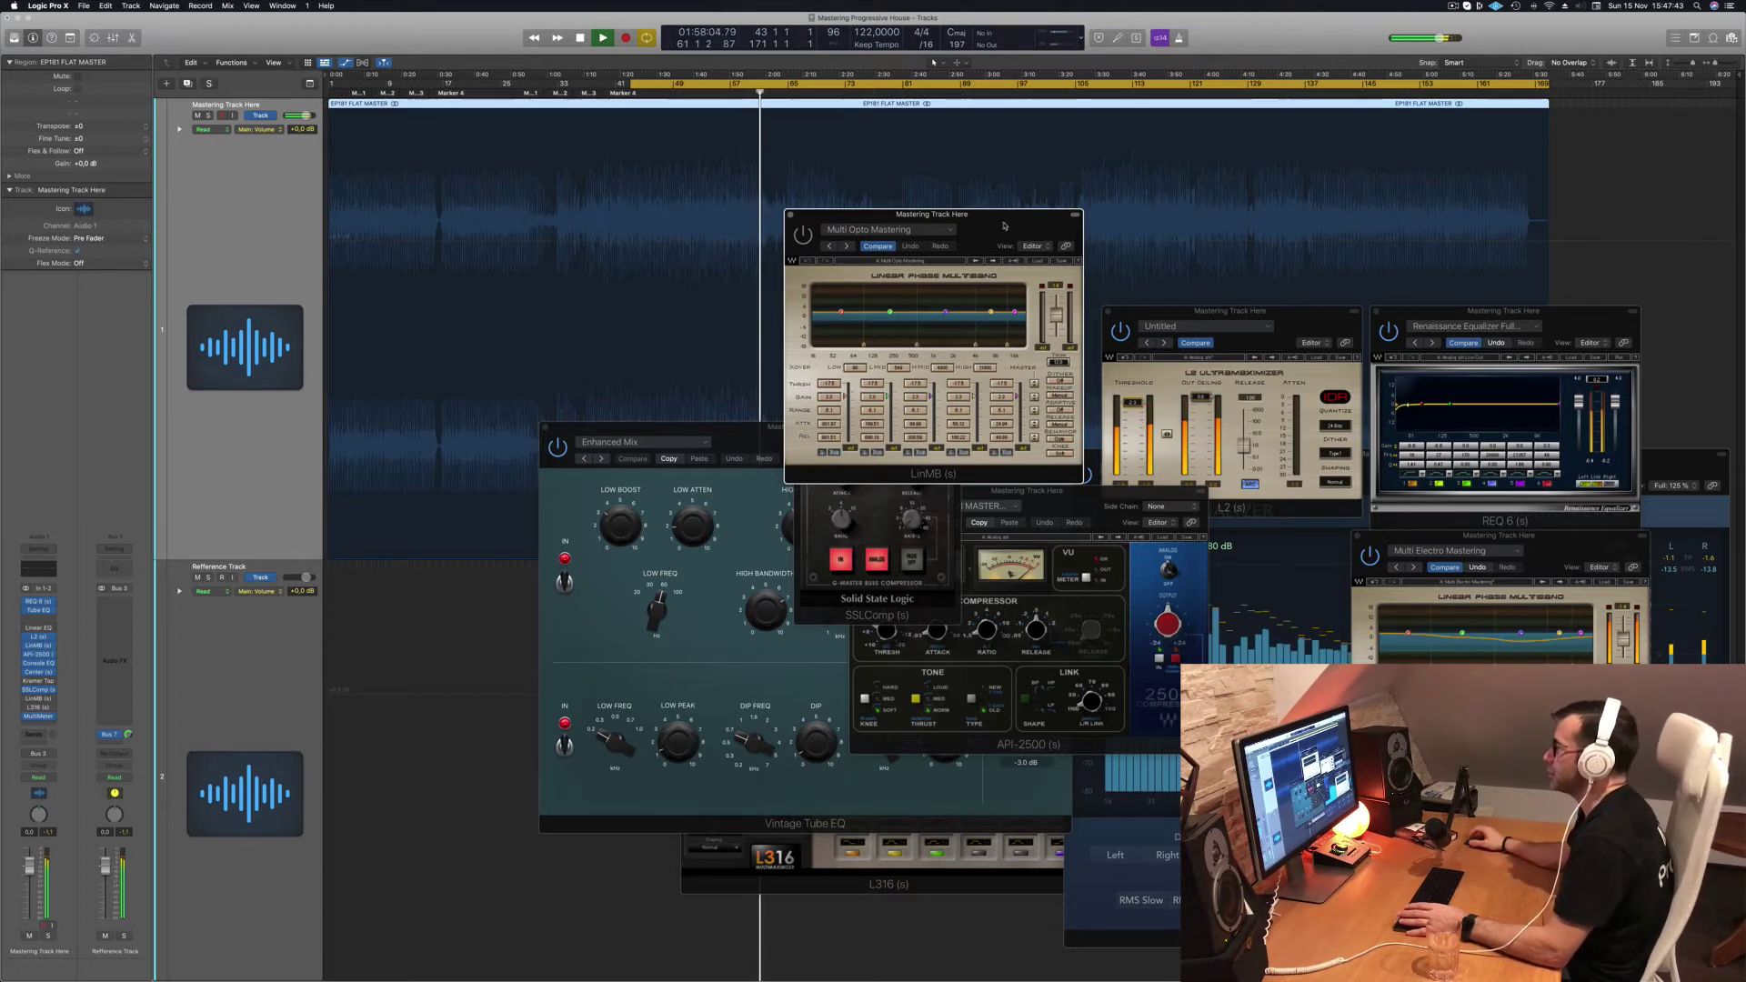
# Step: Replay the track from the cycle start to audition the Multi Opto Mastering LinMB, and move its window above the L2 and beside the SSLComp
pyautogui.press('space')
pyautogui.moveTo(1004, 226); pyautogui.dragTo(989, 228)
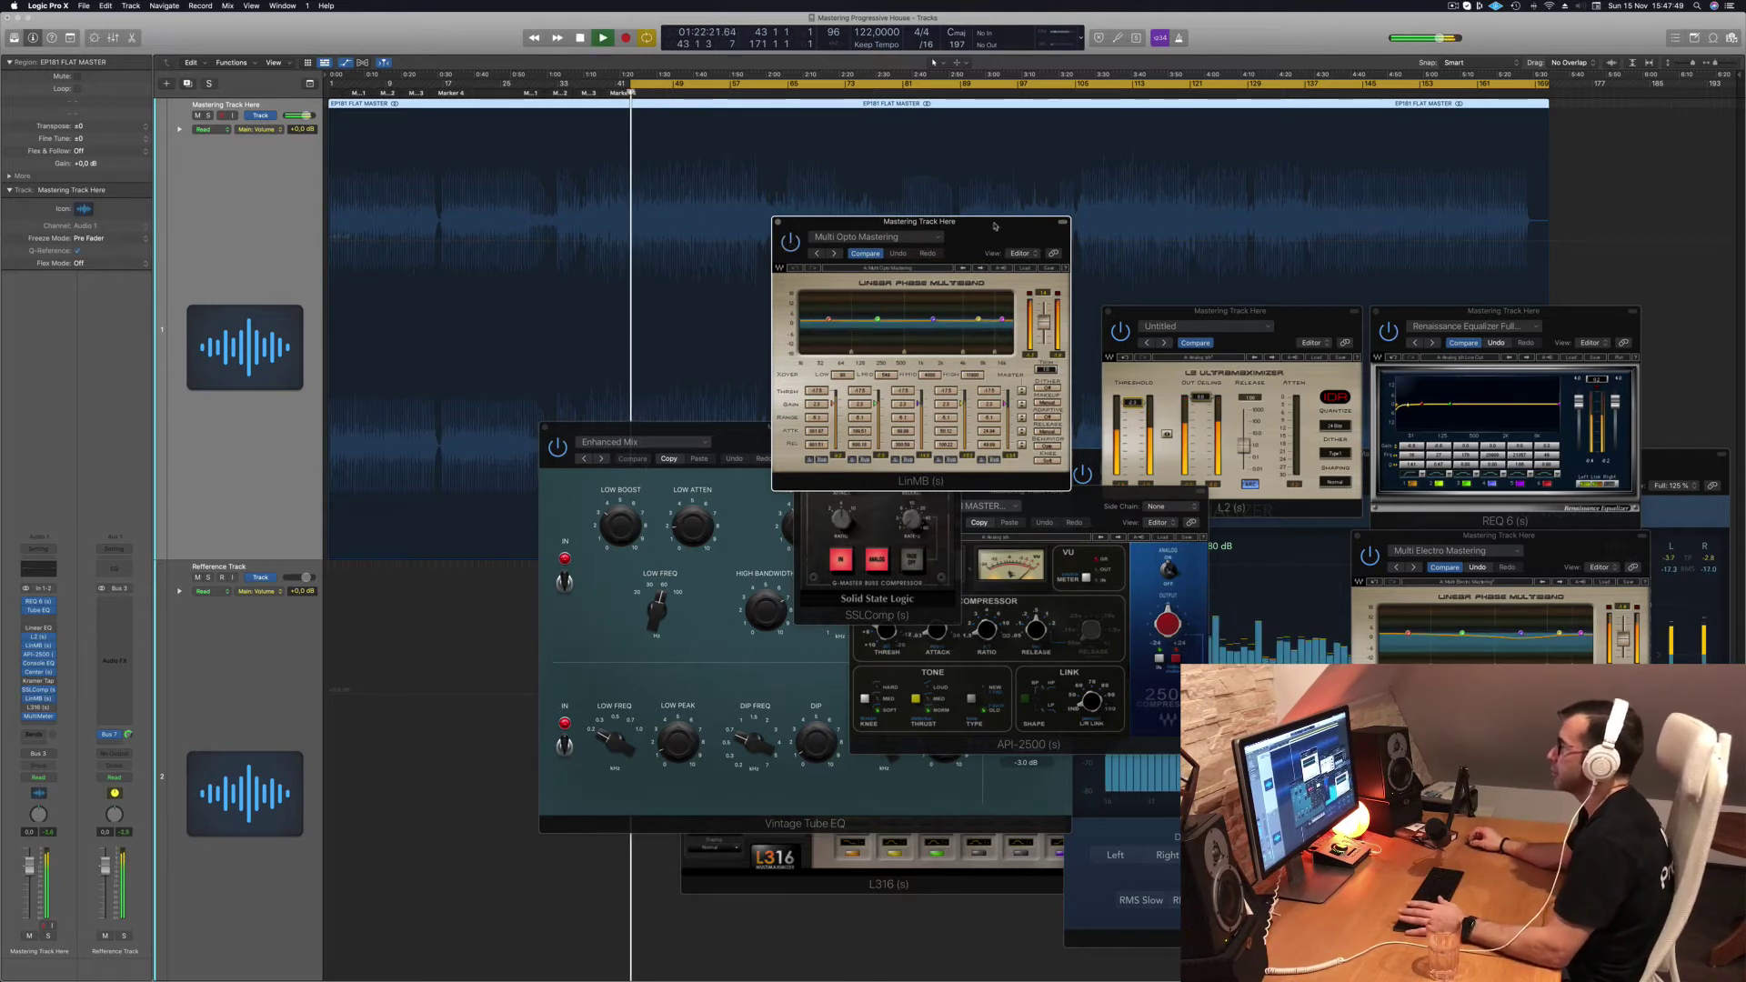
pyautogui.moveTo(982, 233); pyautogui.dragTo(1036, 260)
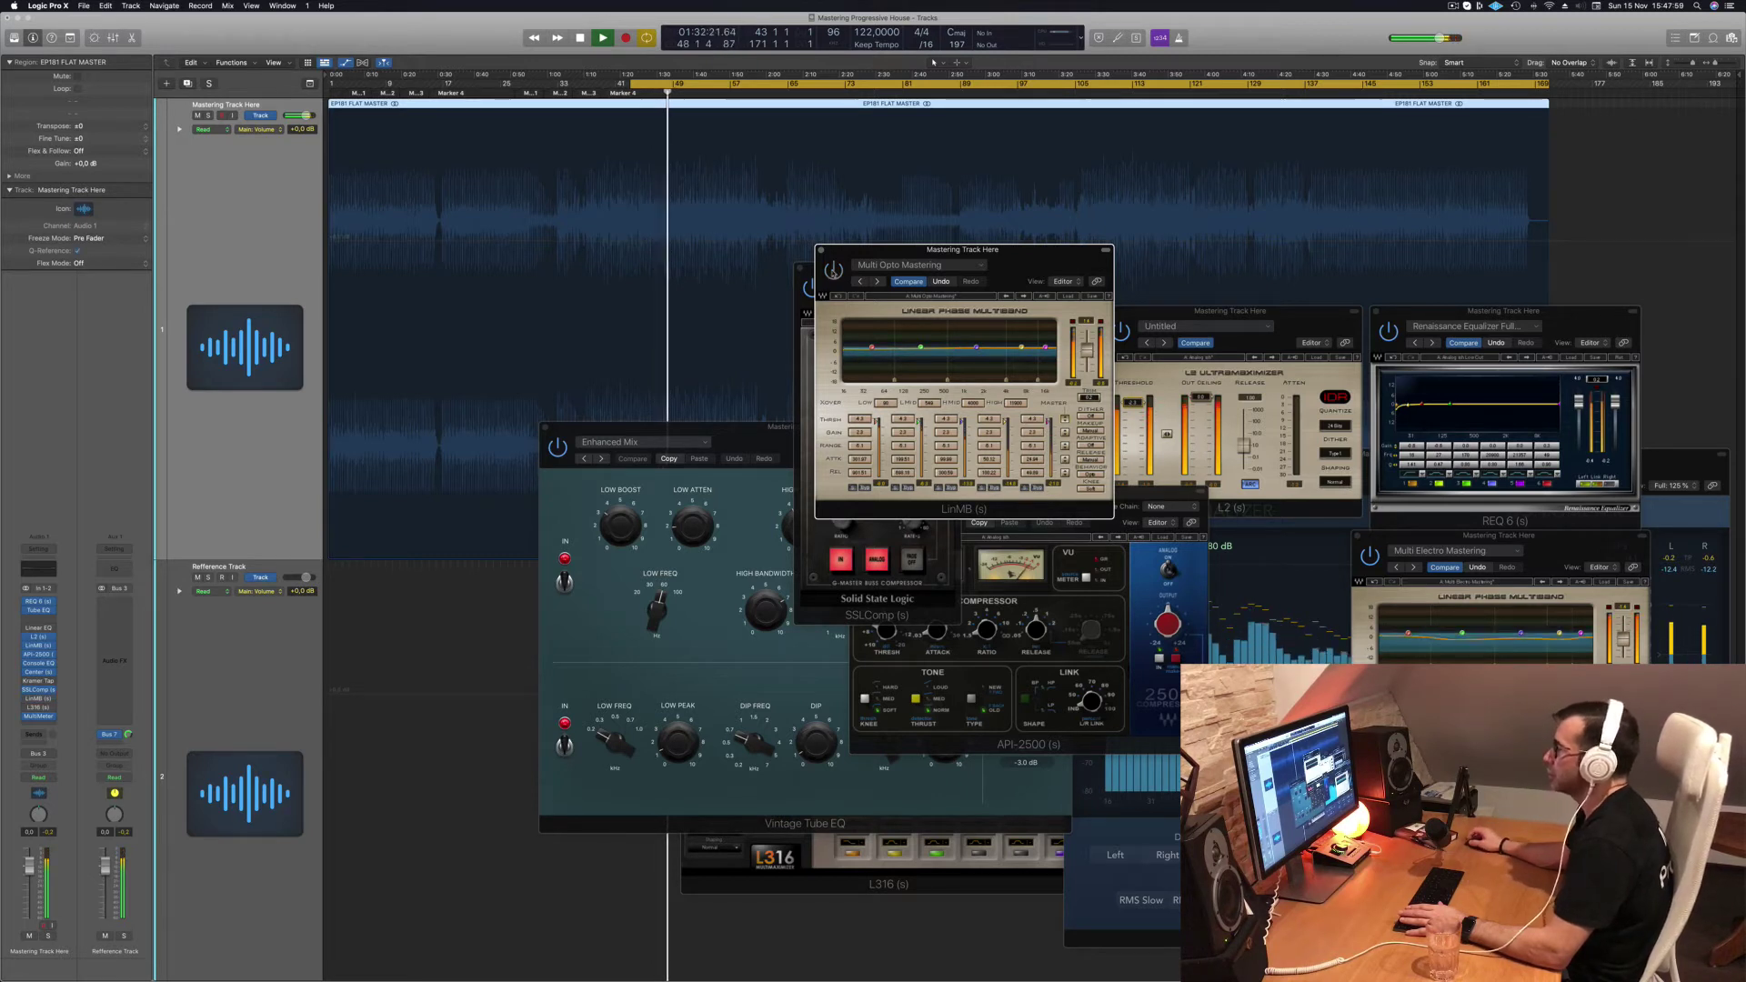
pyautogui.moveTo(1057, 259); pyautogui.dragTo(1102, 271)
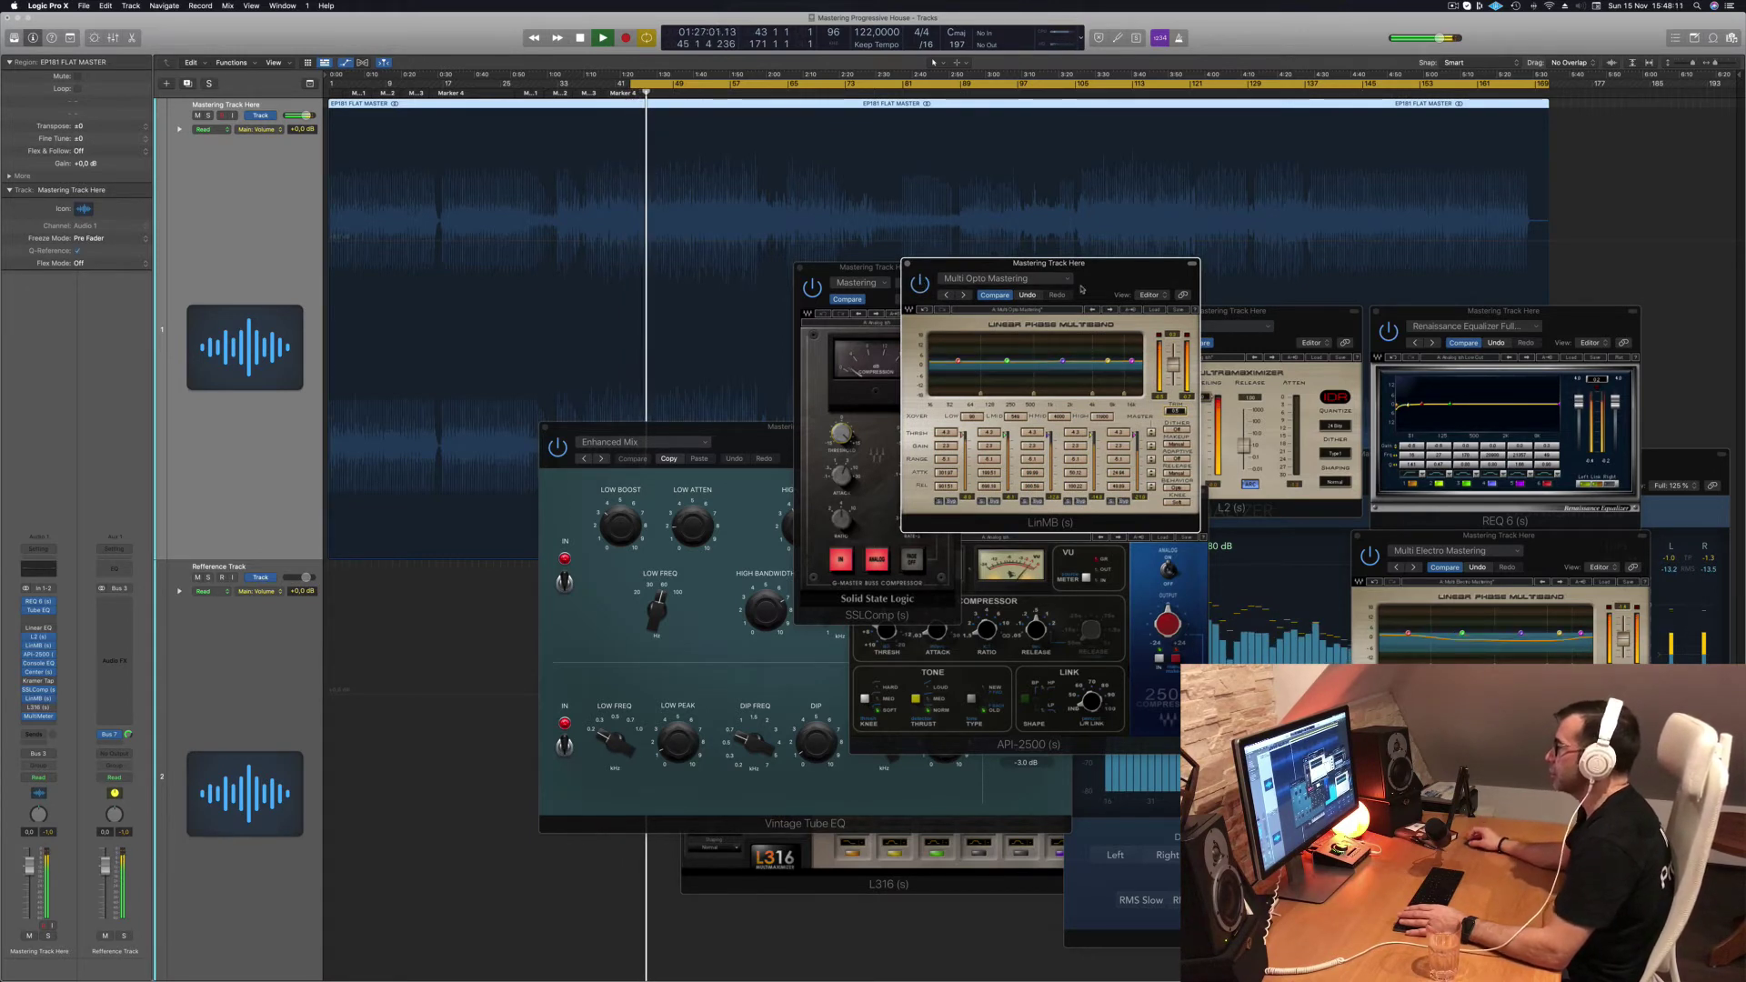
pyautogui.moveTo(1081, 289); pyautogui.dragTo(1118, 223)
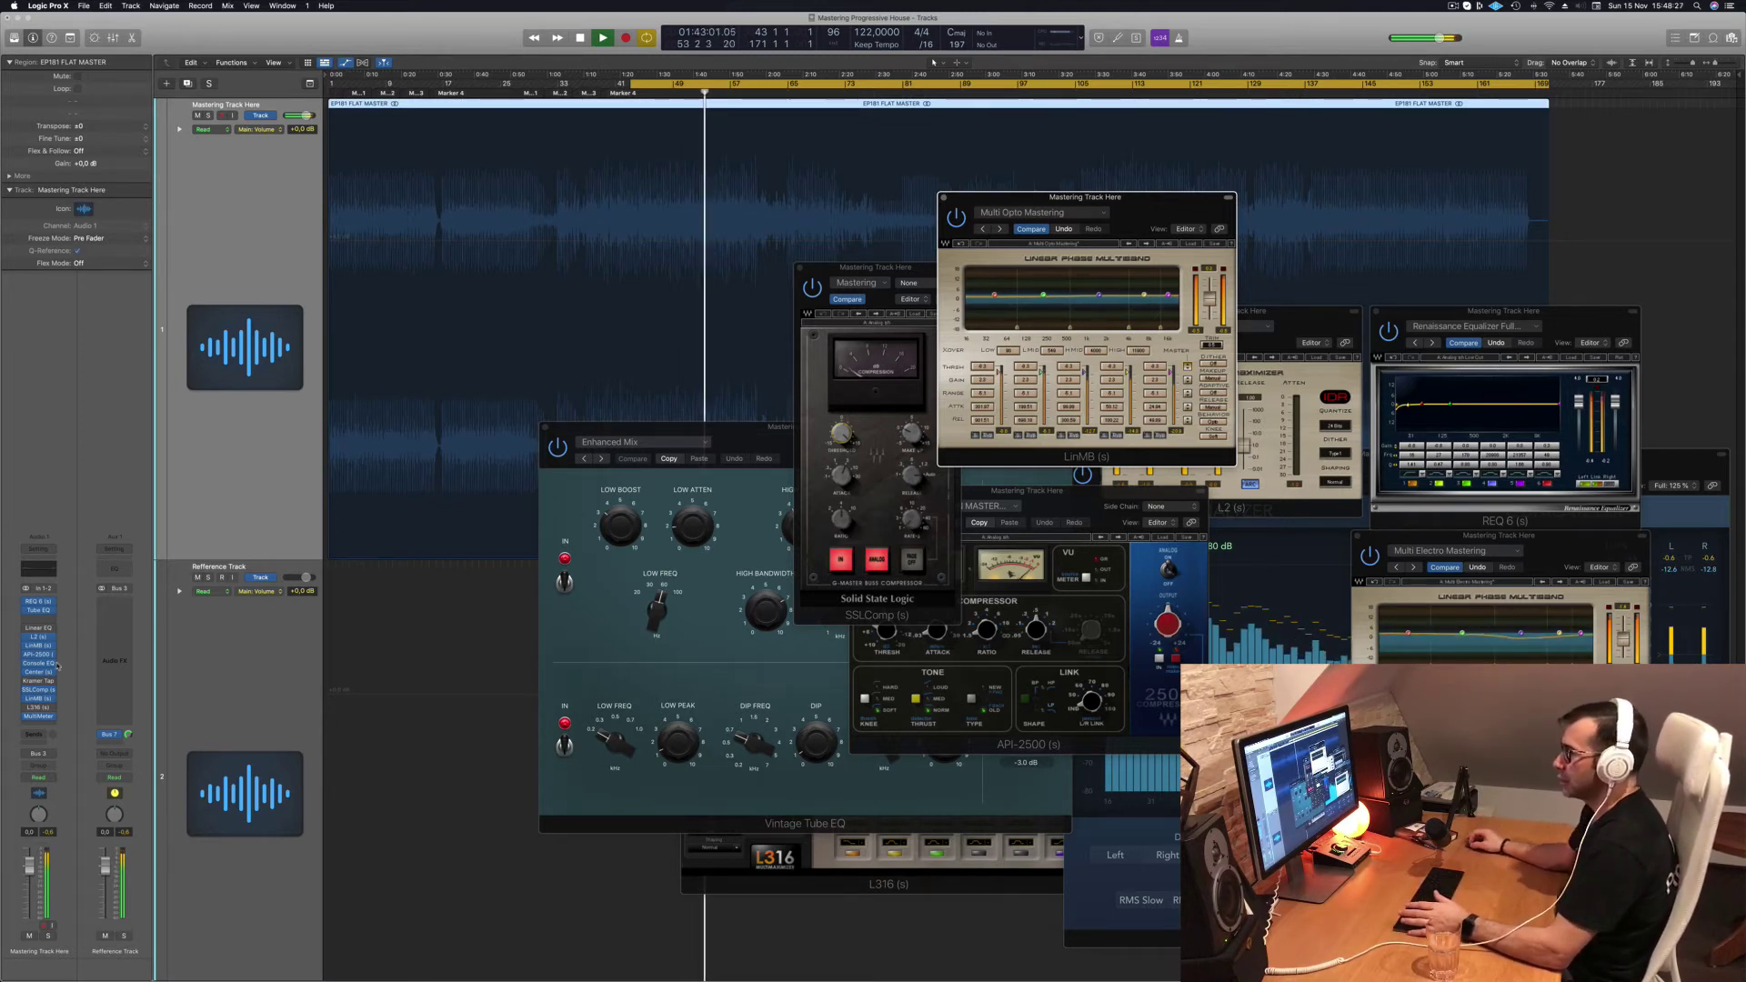
# Step: Bring the L316 to the front, place it over the left part of the Vintage Tube EQ, and raise the MultiMeter window
pyautogui.click(39, 708)
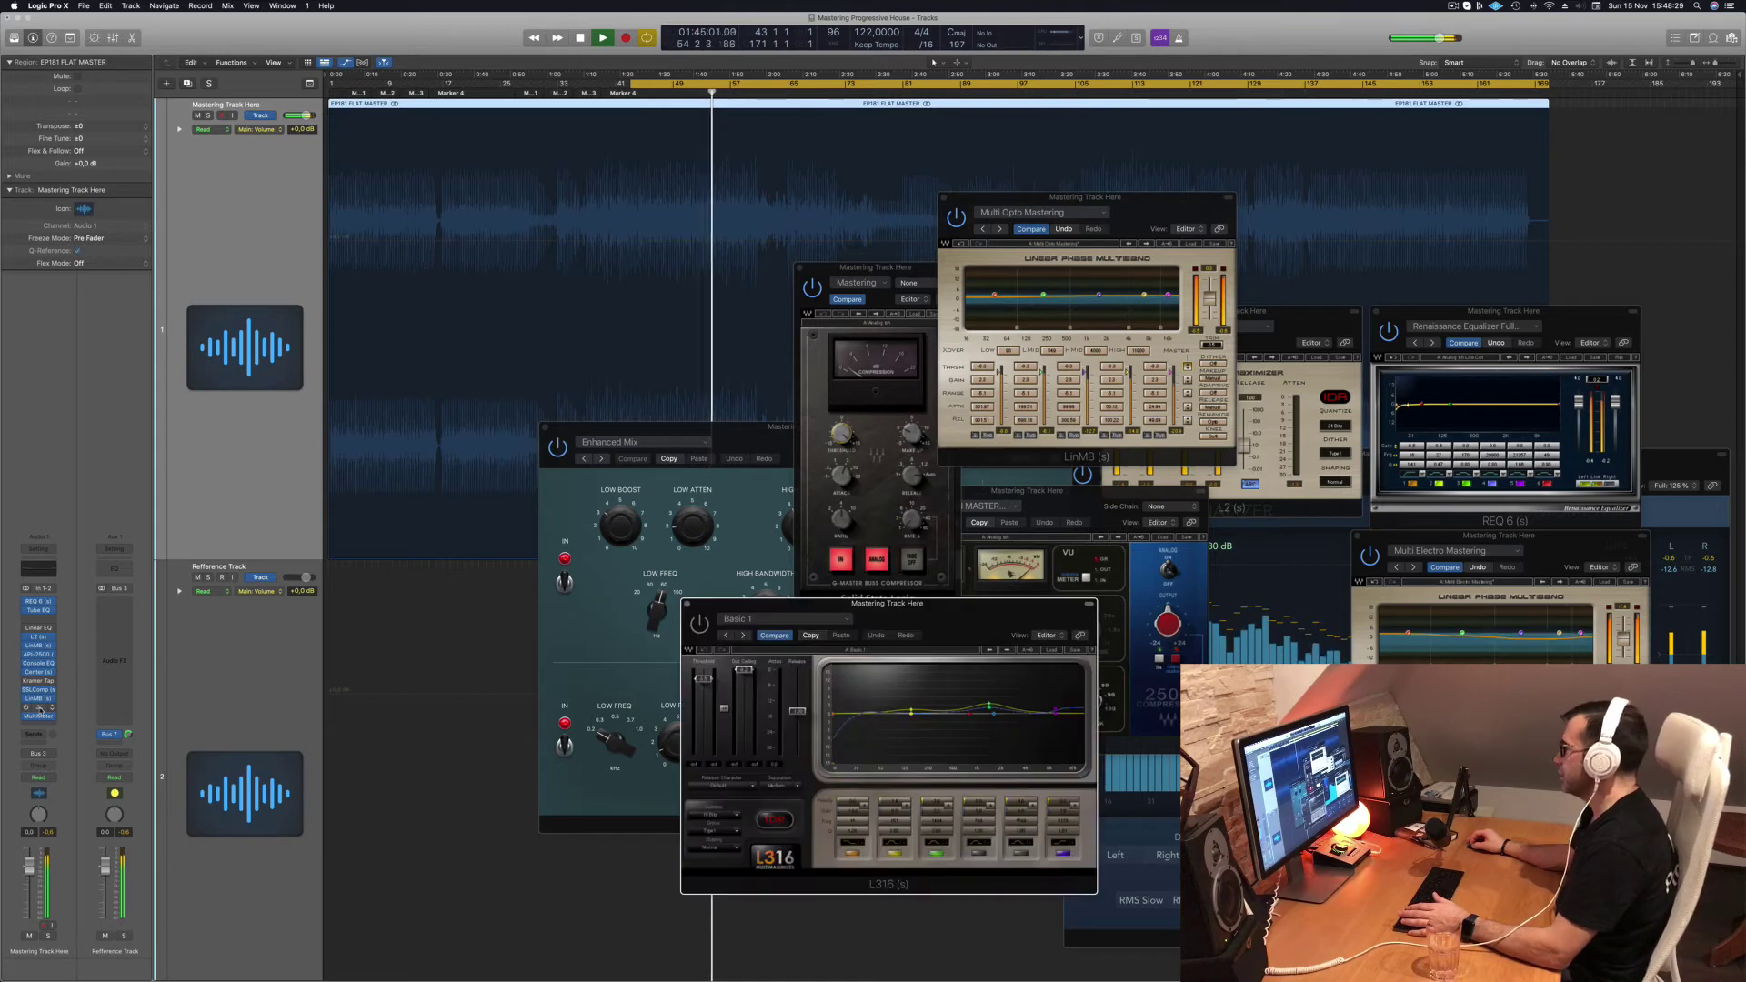
pyautogui.moveTo(818, 604); pyautogui.dragTo(402, 441)
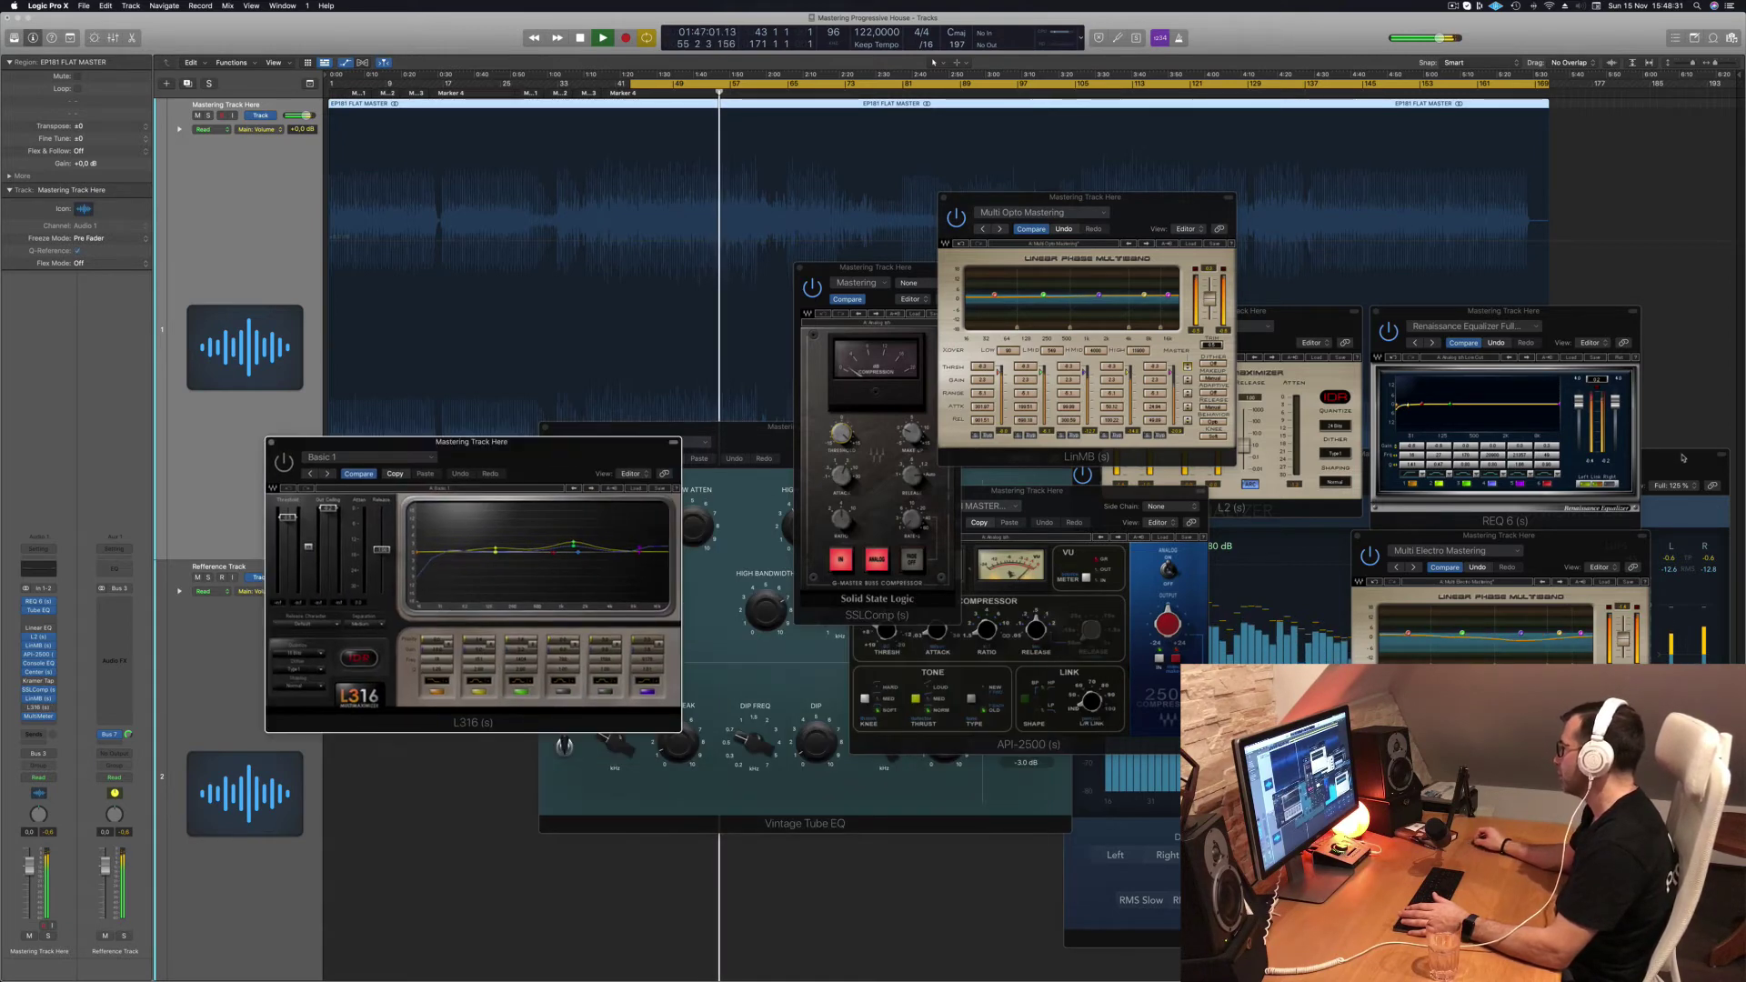
pyautogui.moveTo(1661, 449); pyautogui.dragTo(1642, 352)
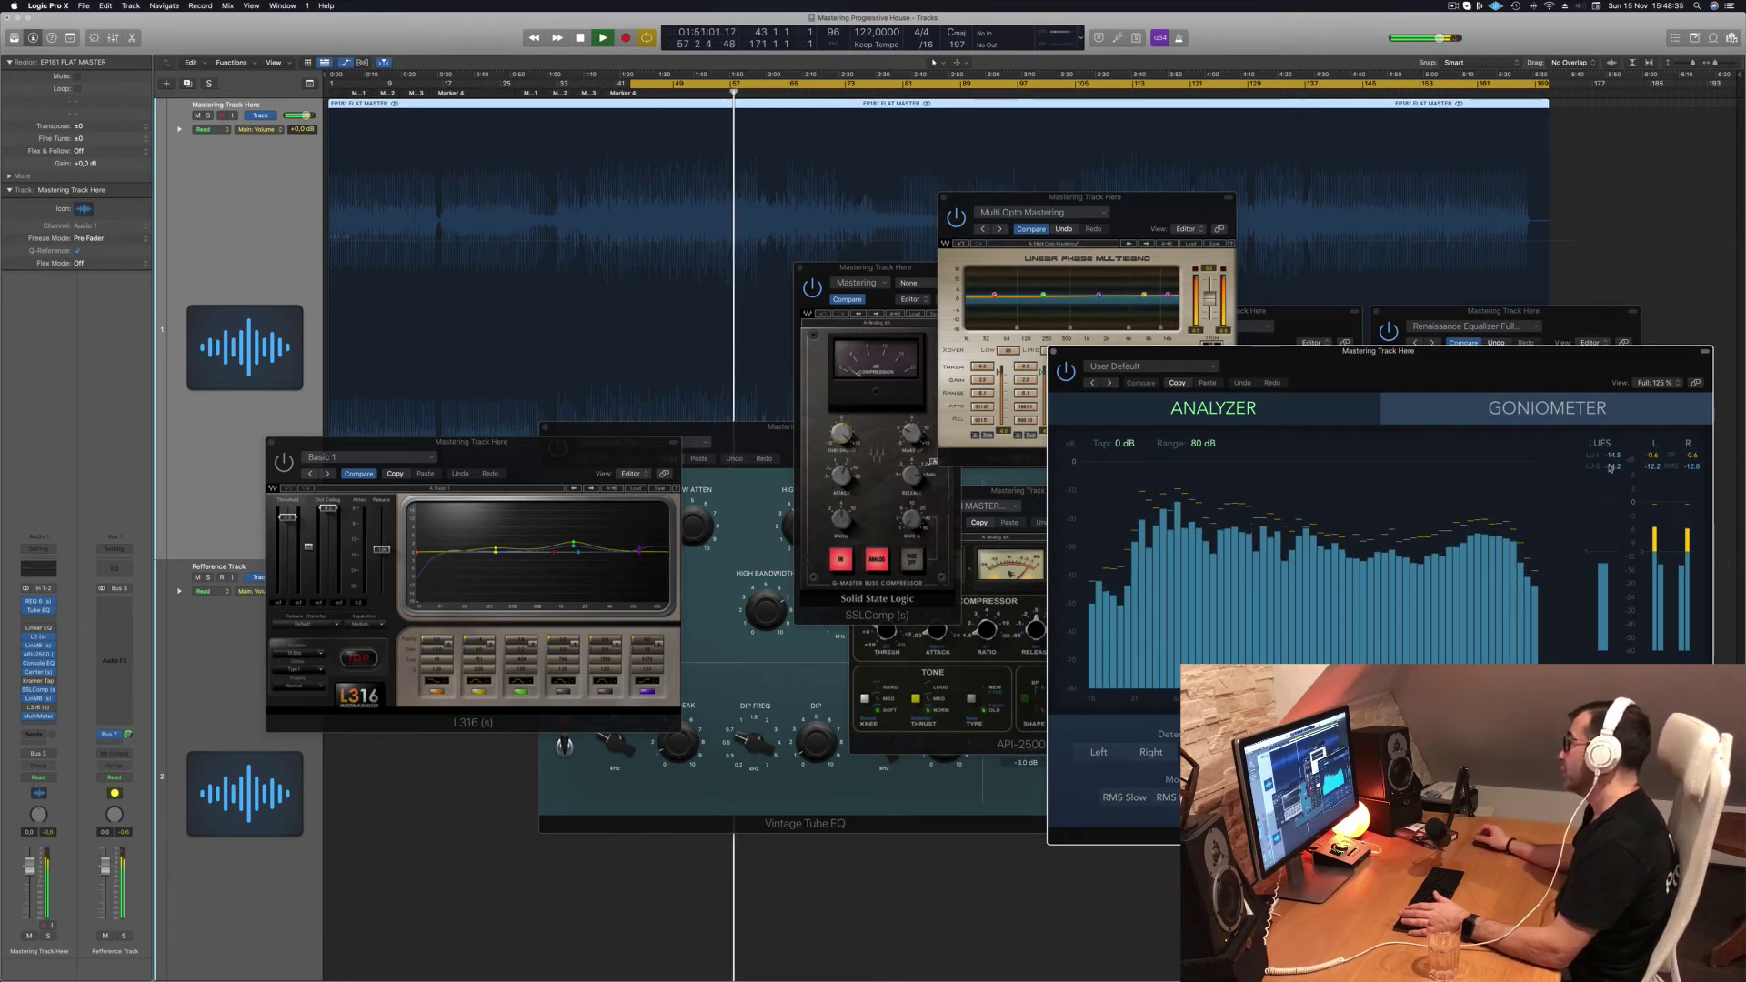
# Step: Move the L316 window closer to the SSLComp and replay the track from the cycle start with the L316 switched on
pyautogui.click(505, 453)
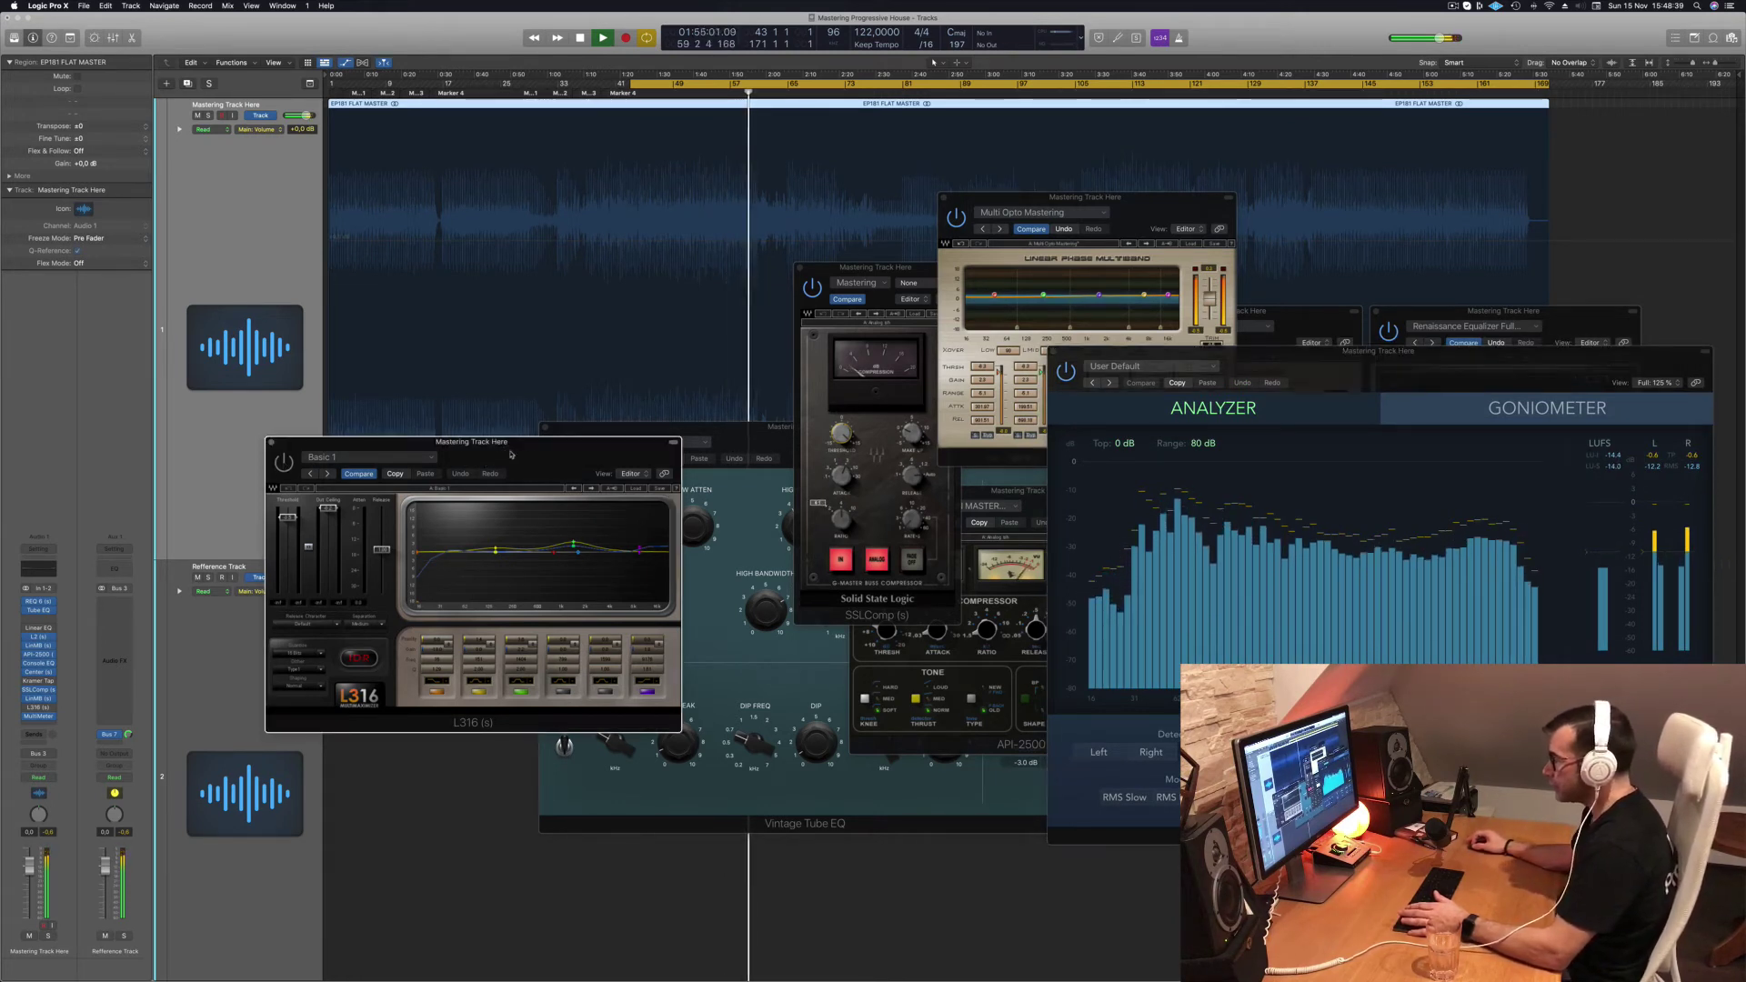
pyautogui.moveTo(505, 453); pyautogui.dragTo(553, 458)
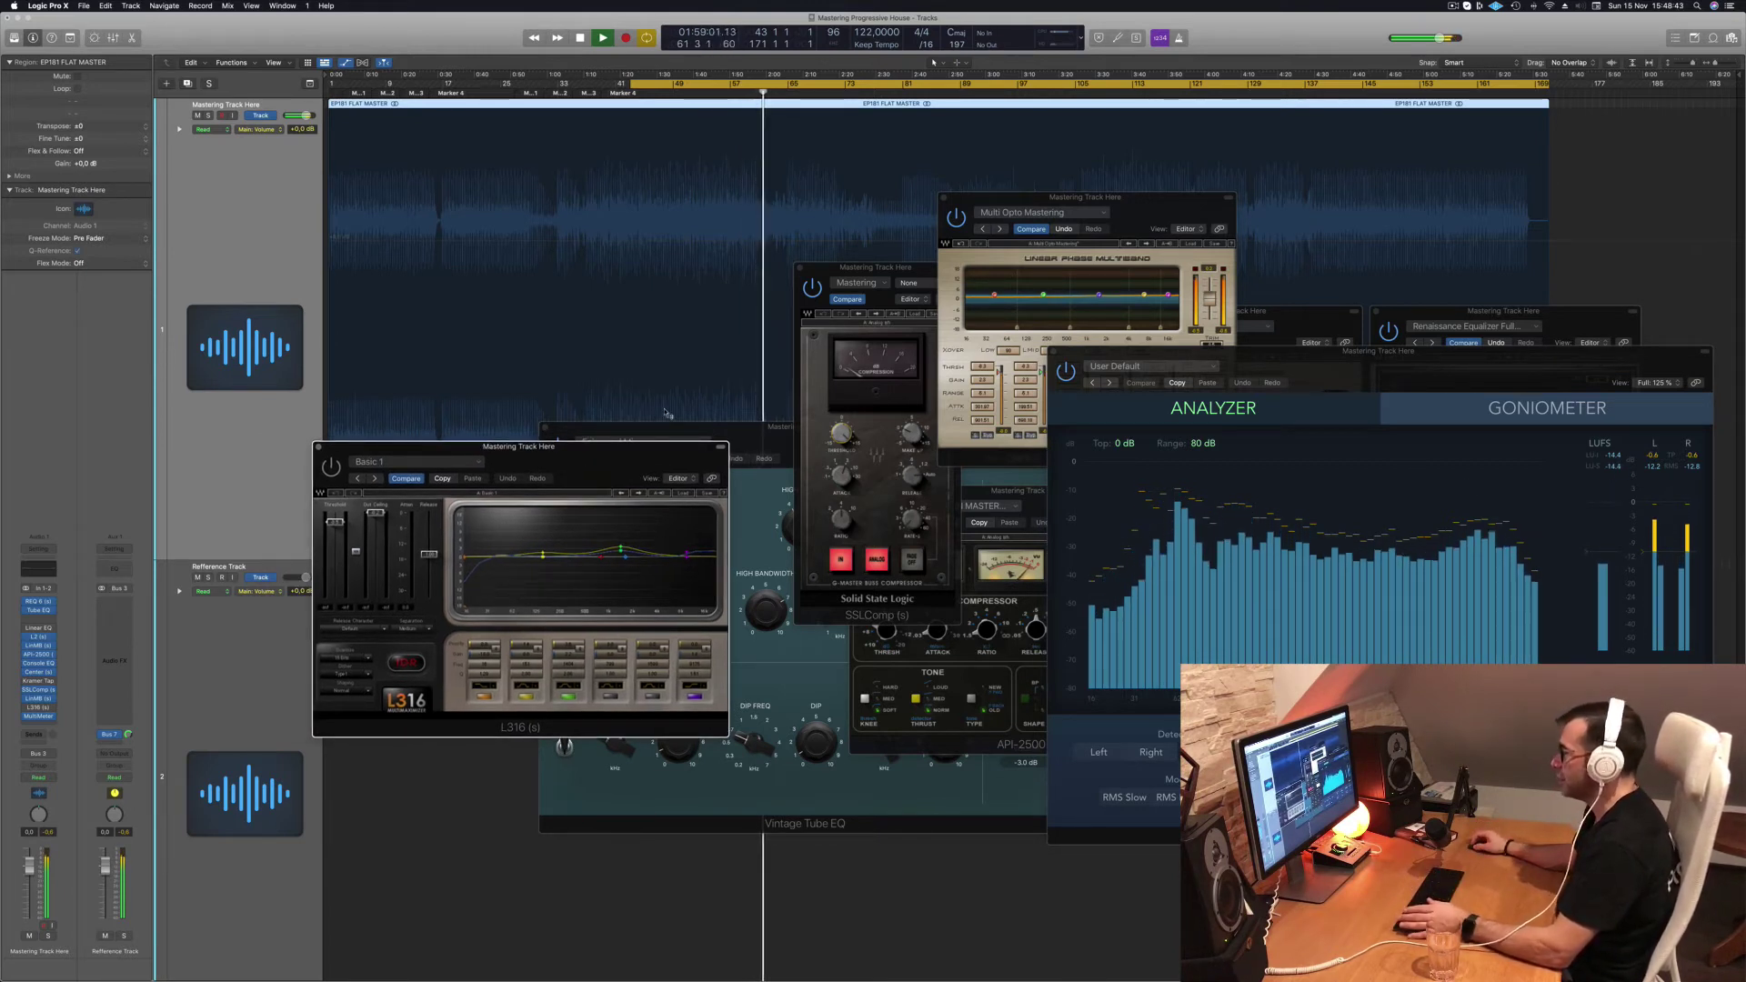
pyautogui.moveTo(583, 463); pyautogui.dragTo(647, 456)
pyautogui.press('space')
pyautogui.press('space')
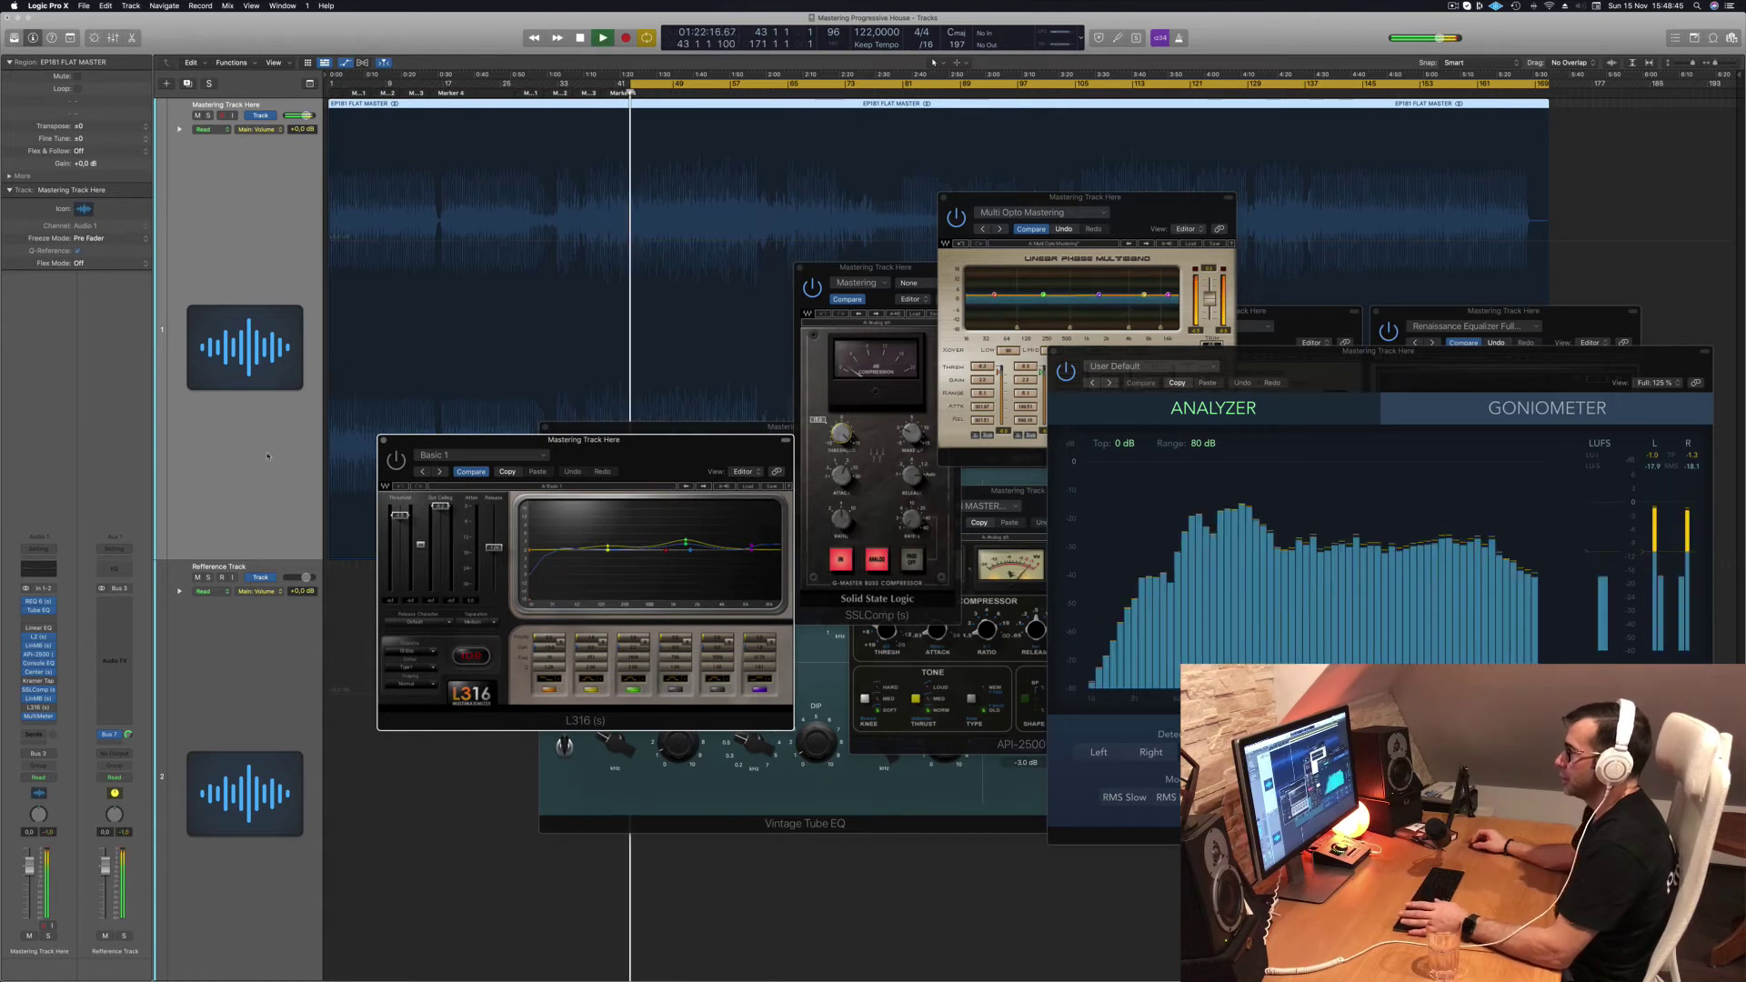
# Step: Move the LinMB window down beside the L316 and adjust the L316 threshold during playback
pyautogui.moveTo(1136, 192); pyautogui.dragTo(1009, 365)
pyautogui.click(403, 518)
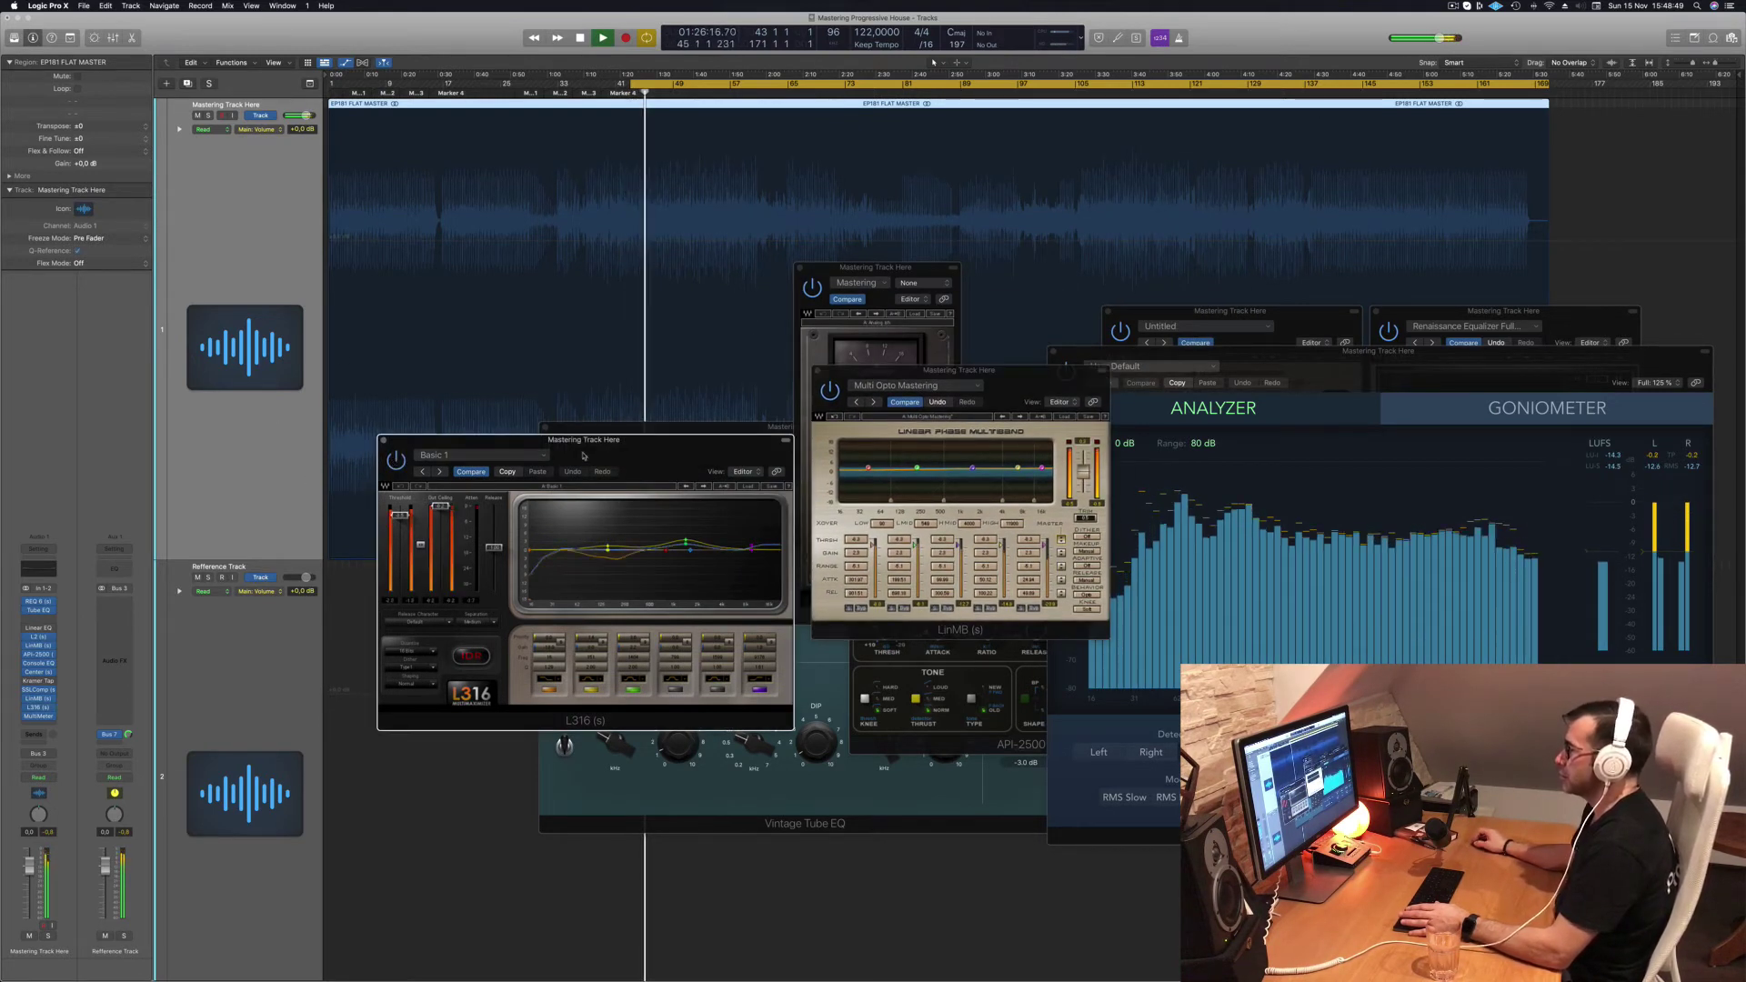
pyautogui.moveTo(405, 521); pyautogui.dragTo(405, 510)
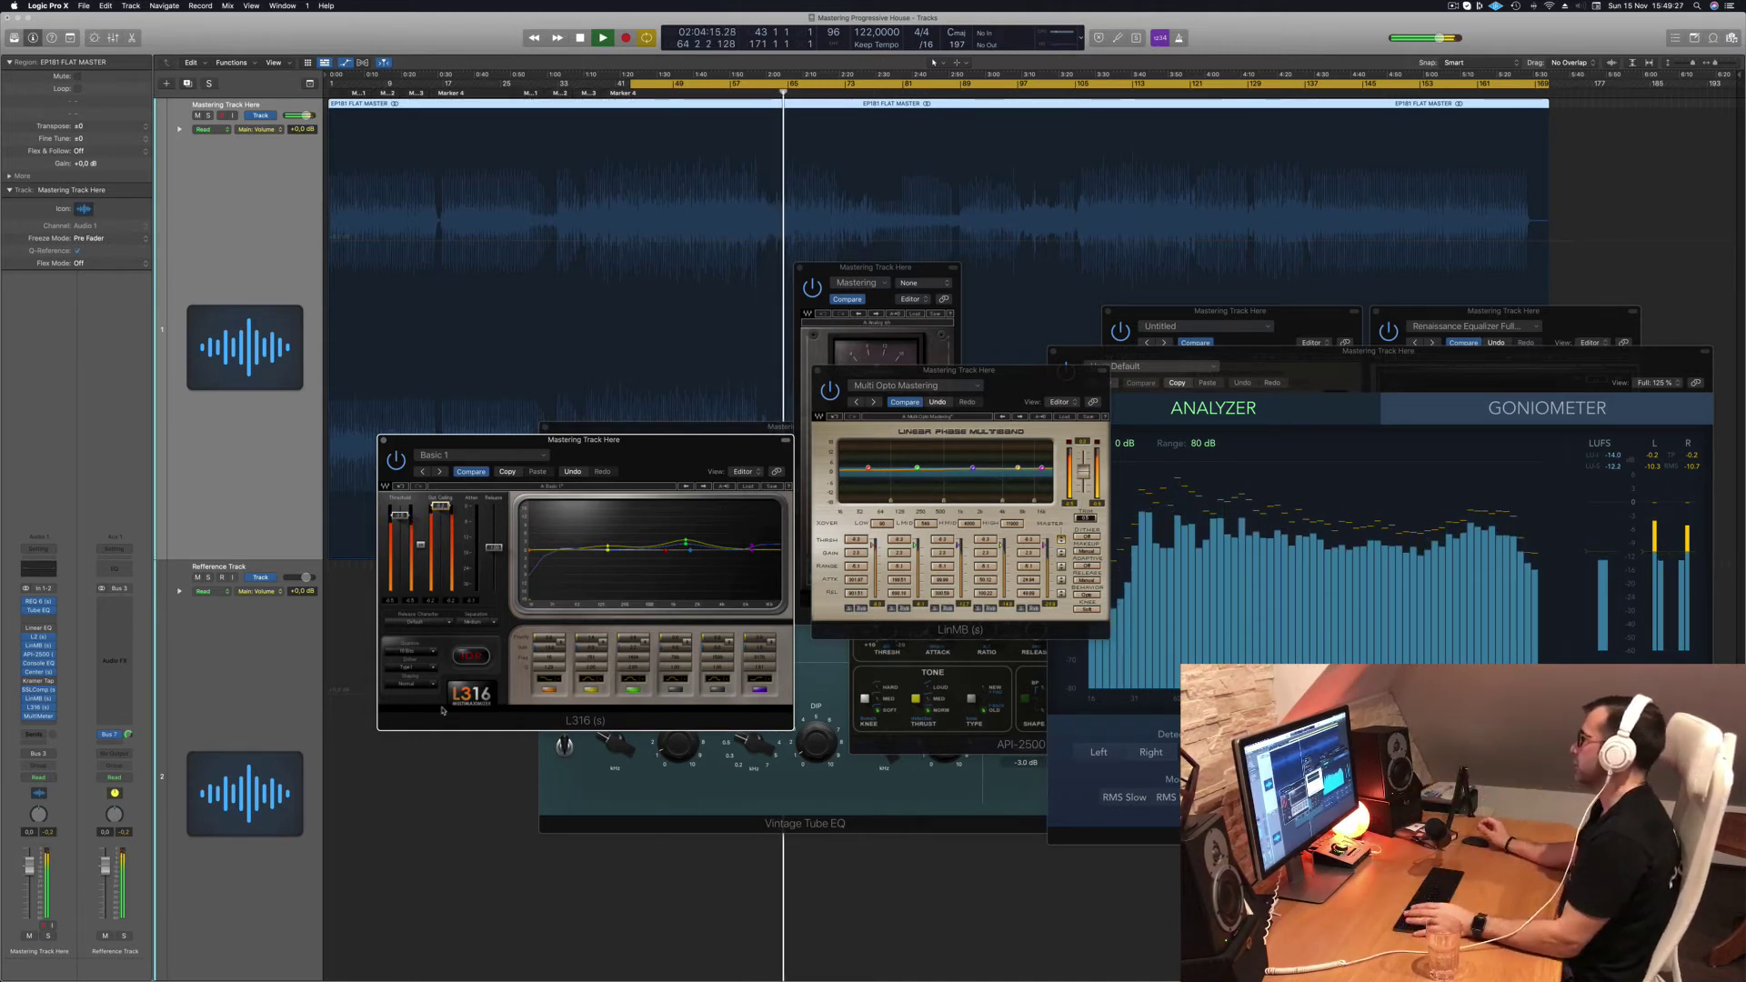
# Step: Replay the track from the cycle start and move the MultiMeter to the front beside the LinMB to check the loudness
pyautogui.hotkey('alt', ',')
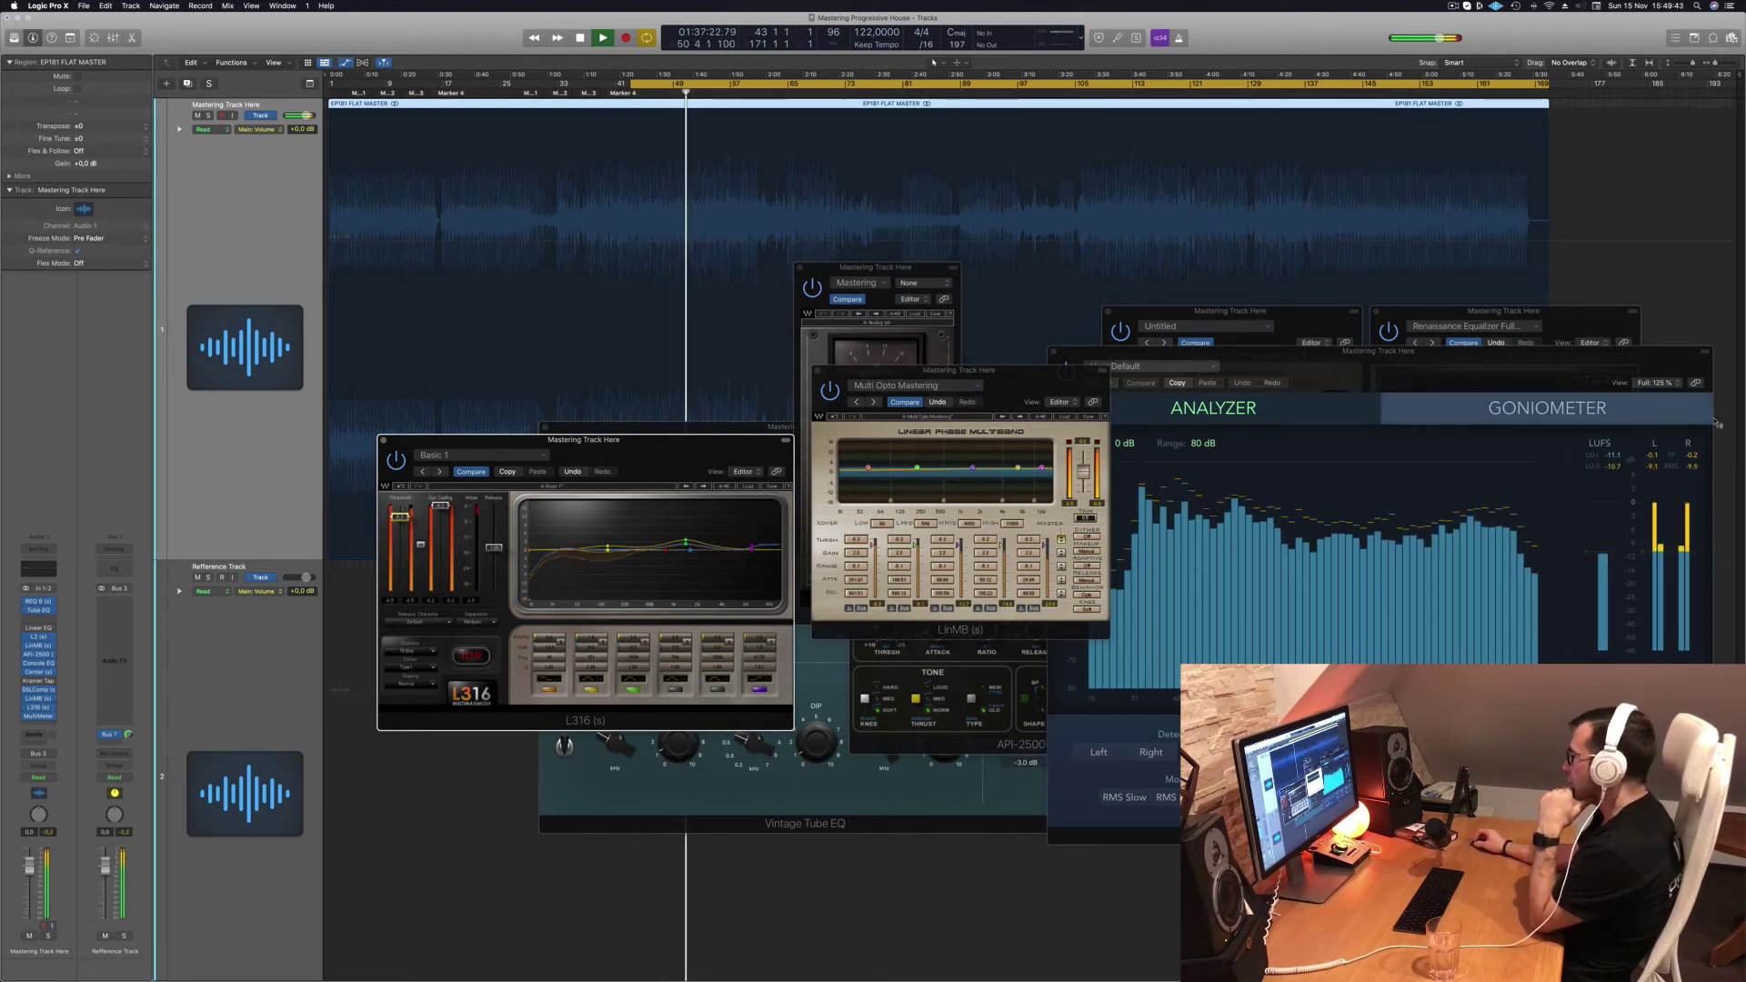
pyautogui.click(1610, 472)
pyautogui.moveTo(1560, 367); pyautogui.dragTo(1485, 310)
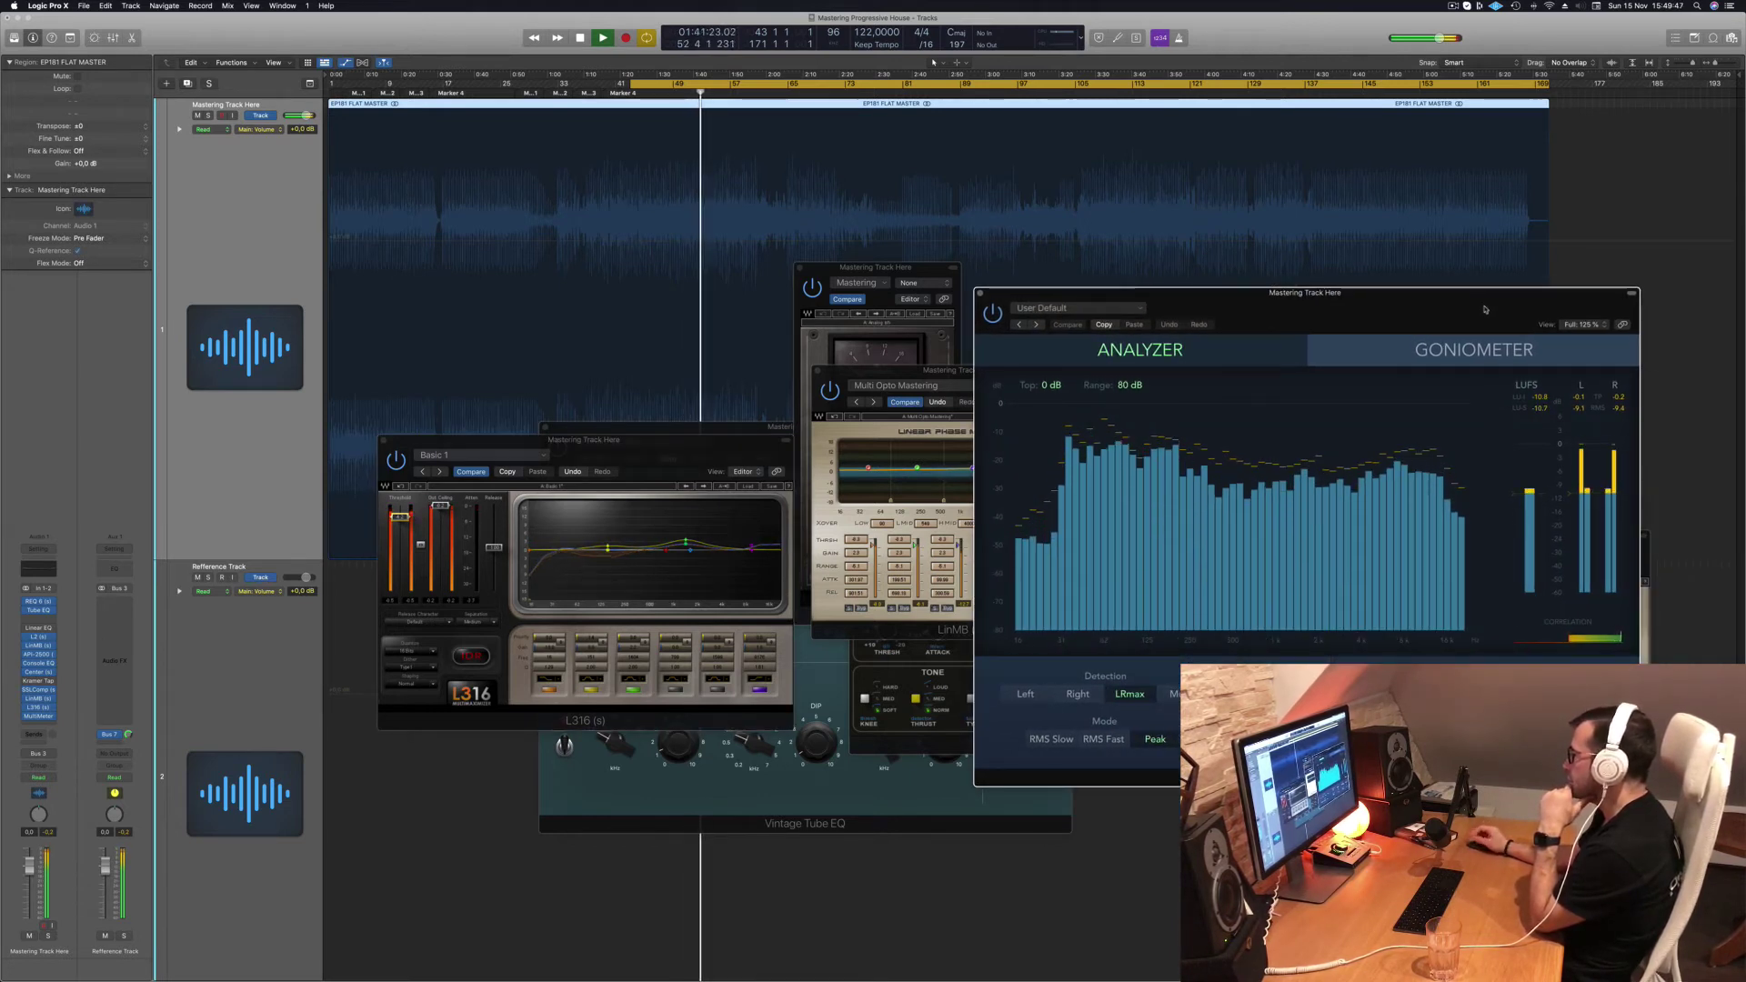
pyautogui.moveTo(1485, 309); pyautogui.dragTo(1536, 301)
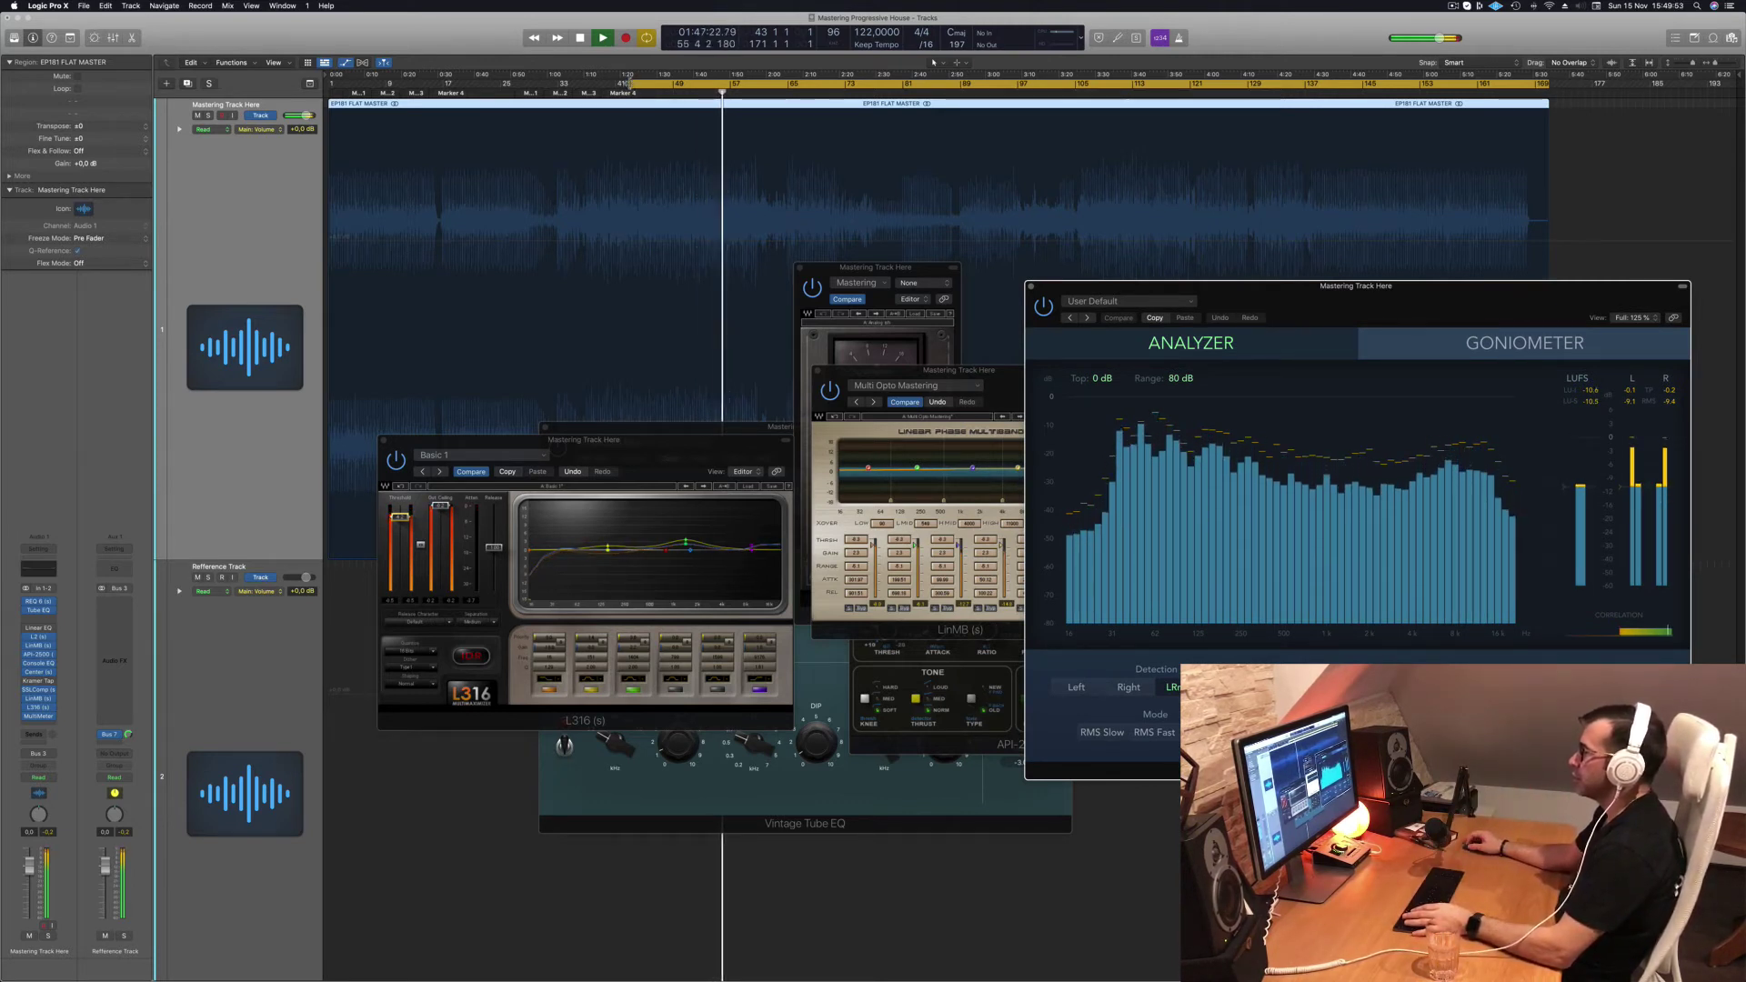
# Step: Stop playback and return the playhead to the beginning of the track
pyautogui.press('space')
pyautogui.press('space')
pyautogui.press('space')
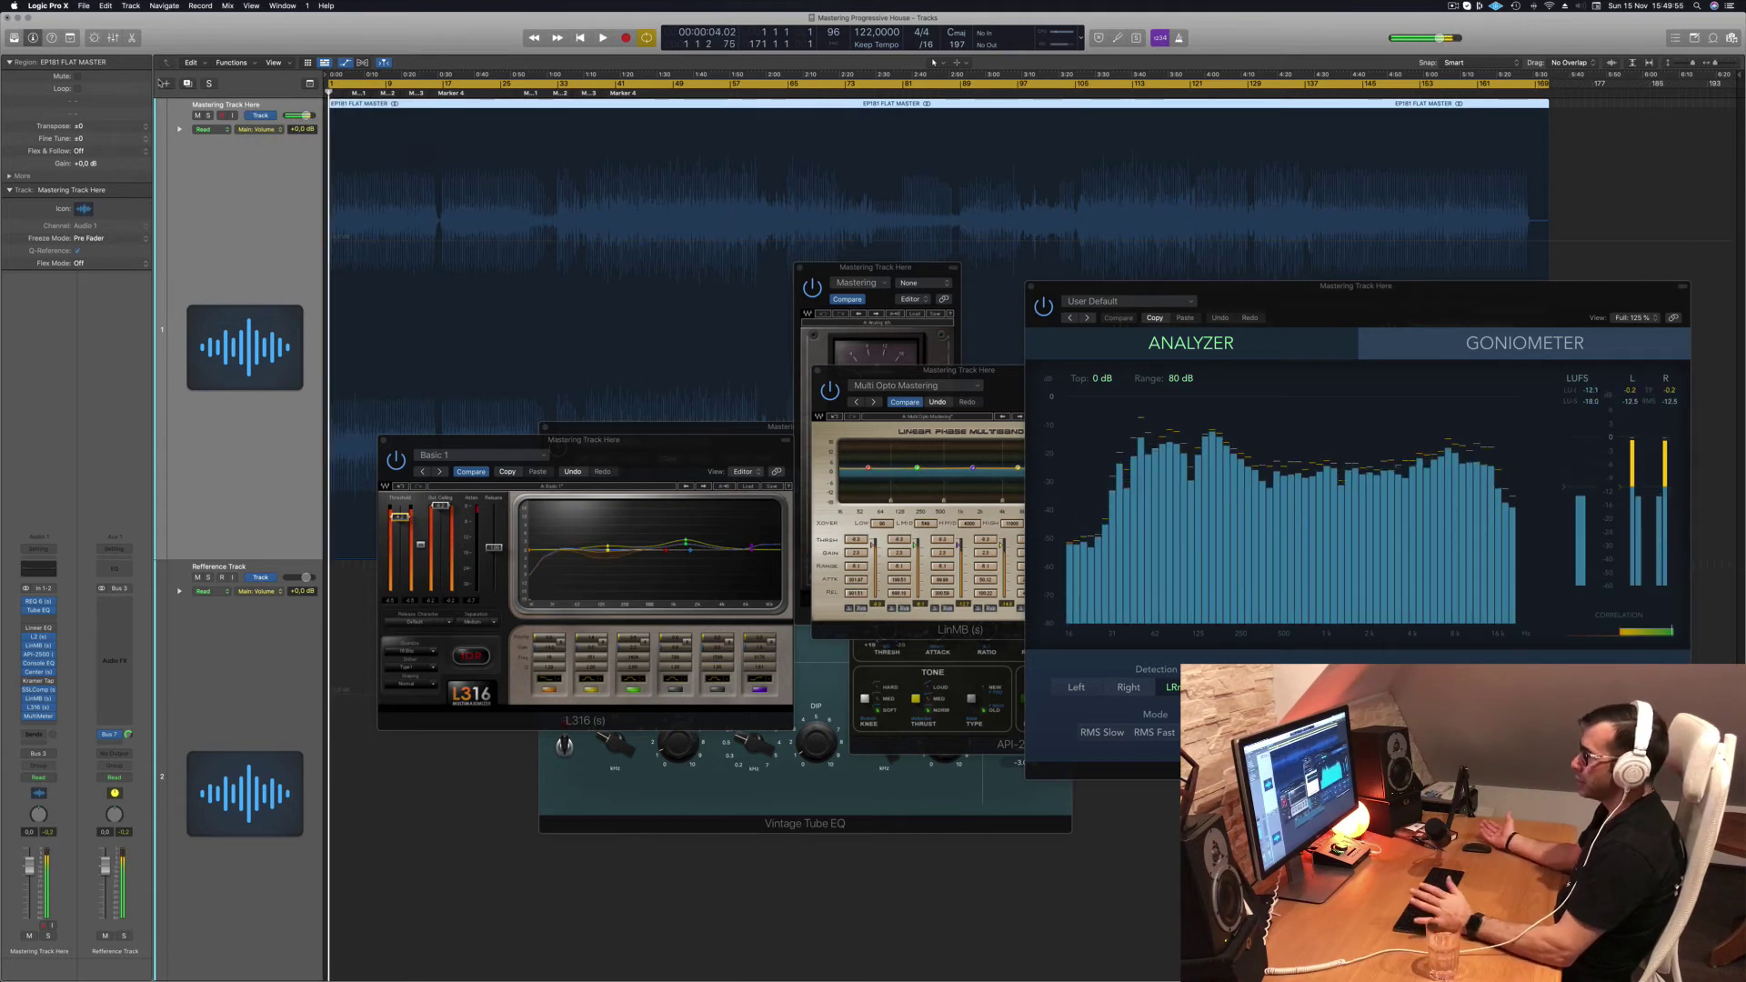
# Step: Close the L316, LinMB (Multi Opto Mastering), SSLComp and Vintage Tube EQ windows
pyautogui.moveTo(511, 441); pyautogui.dragTo(692, 518)
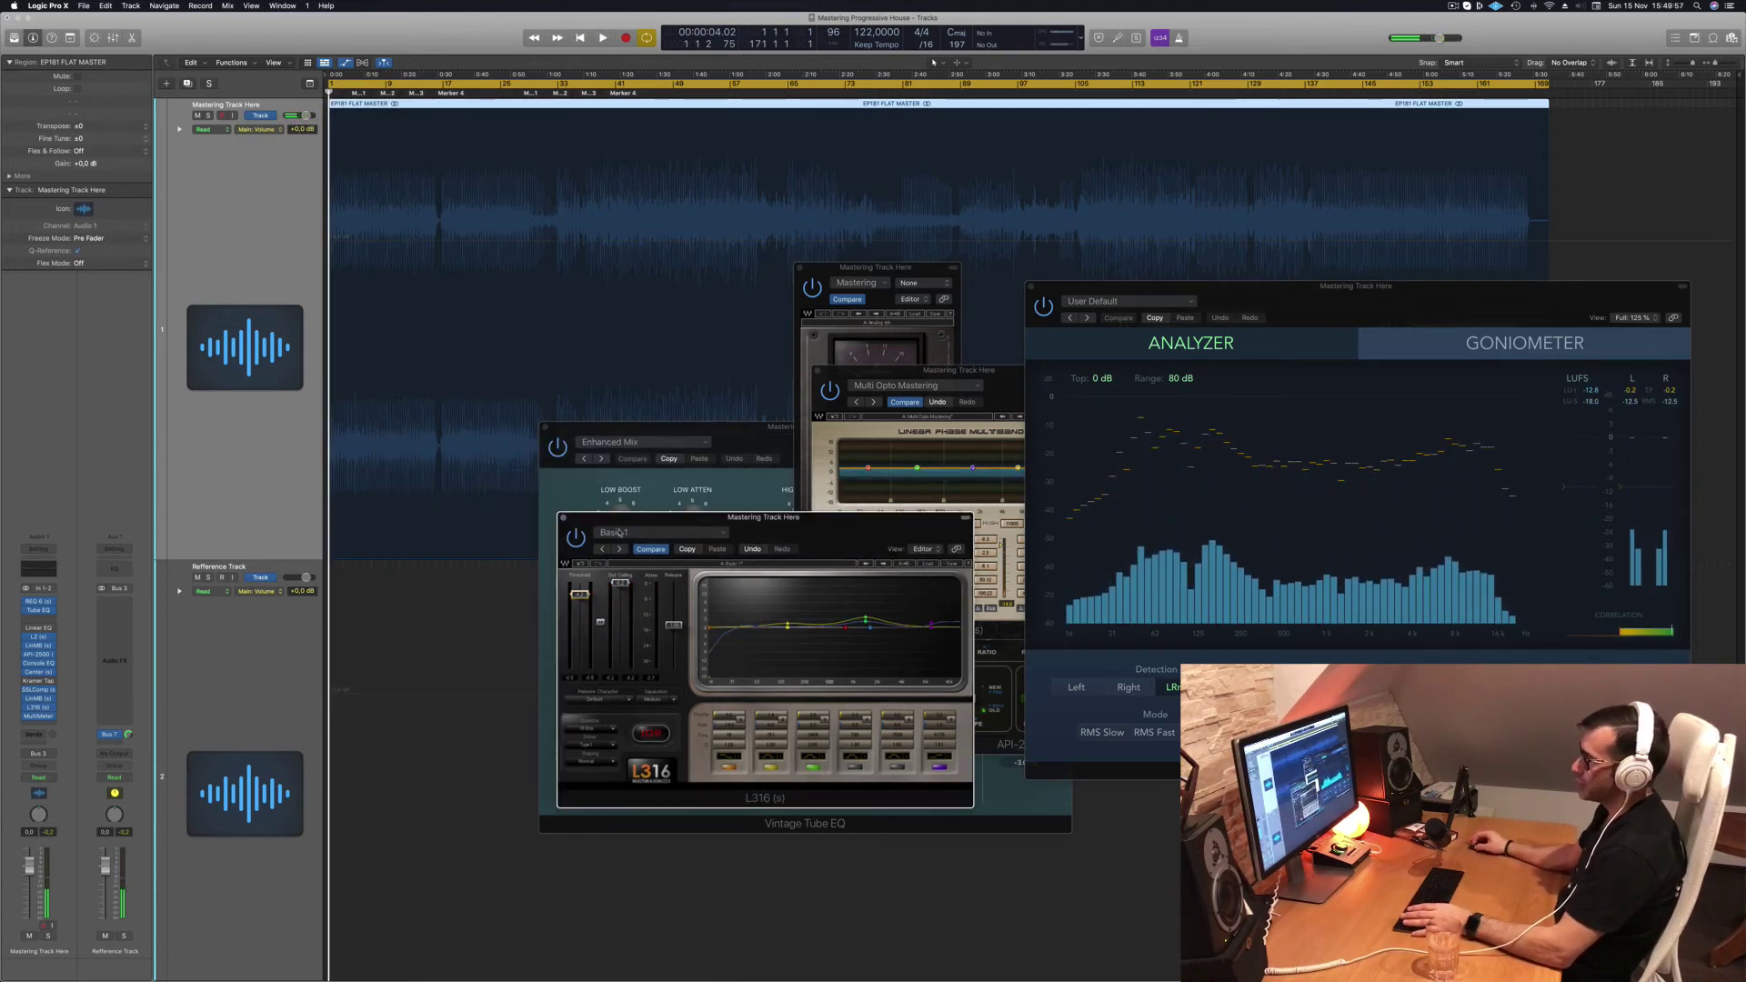
pyautogui.click(615, 497)
pyautogui.moveTo(840, 372); pyautogui.dragTo(681, 406)
pyautogui.click(659, 407)
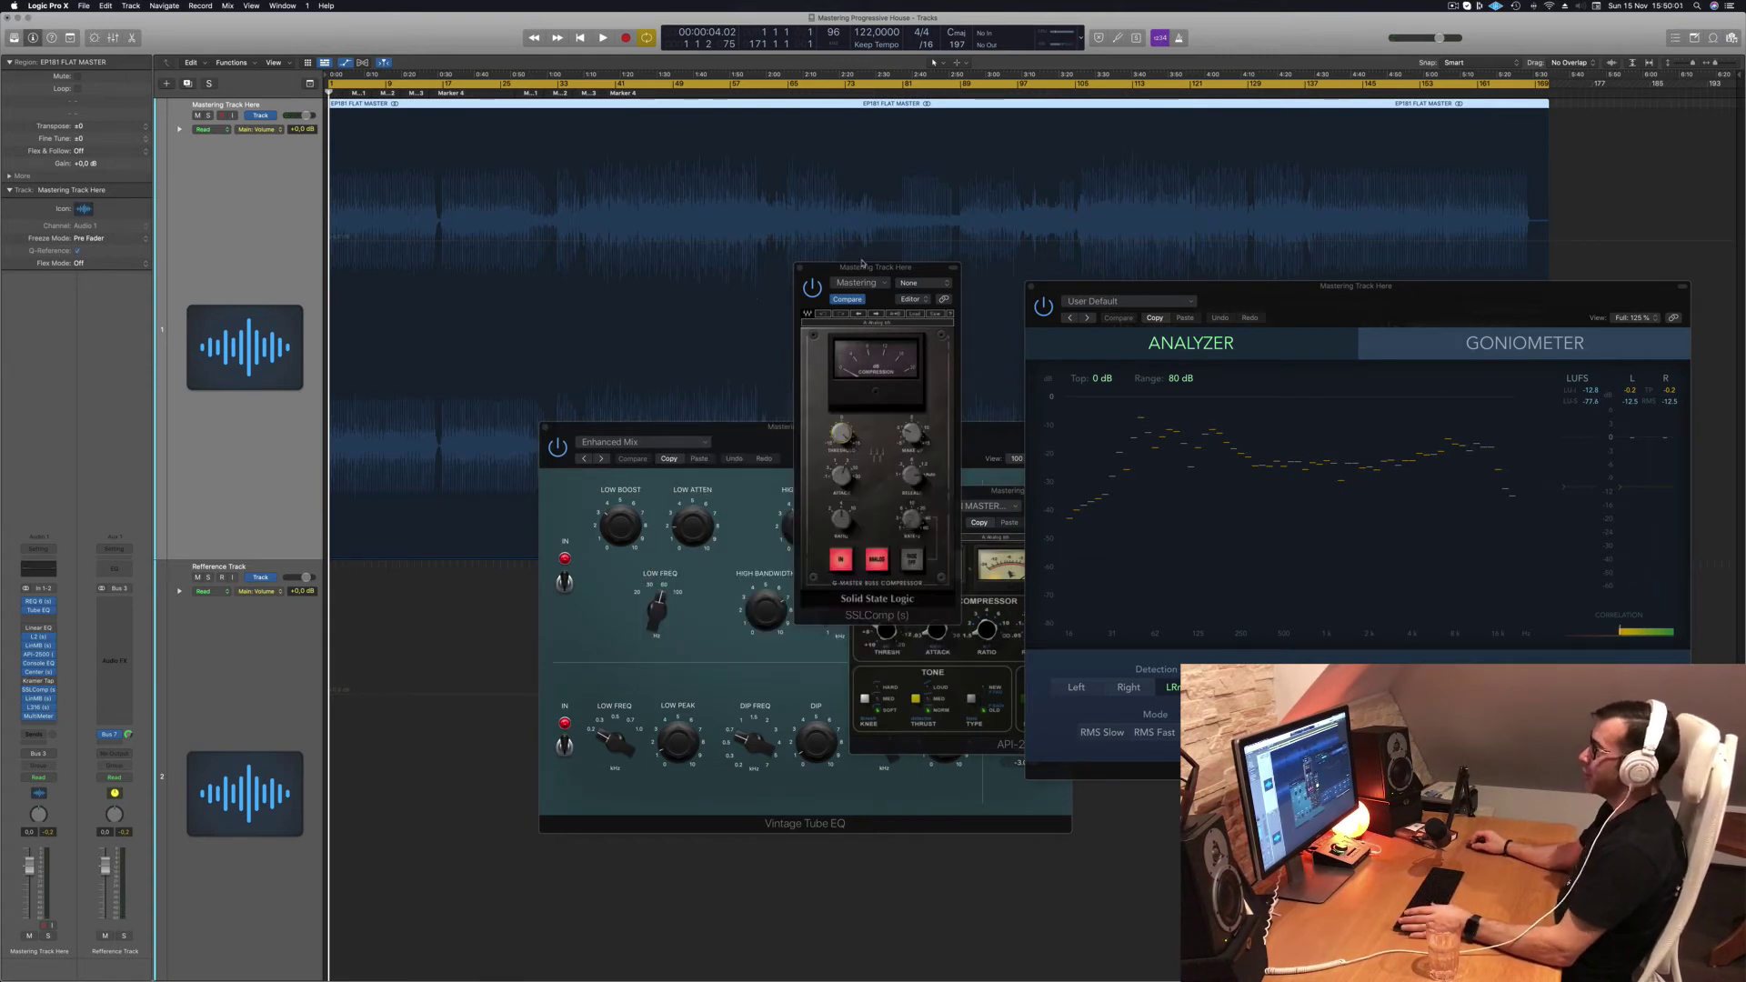
pyautogui.moveTo(862, 264); pyautogui.dragTo(767, 281)
pyautogui.click(713, 280)
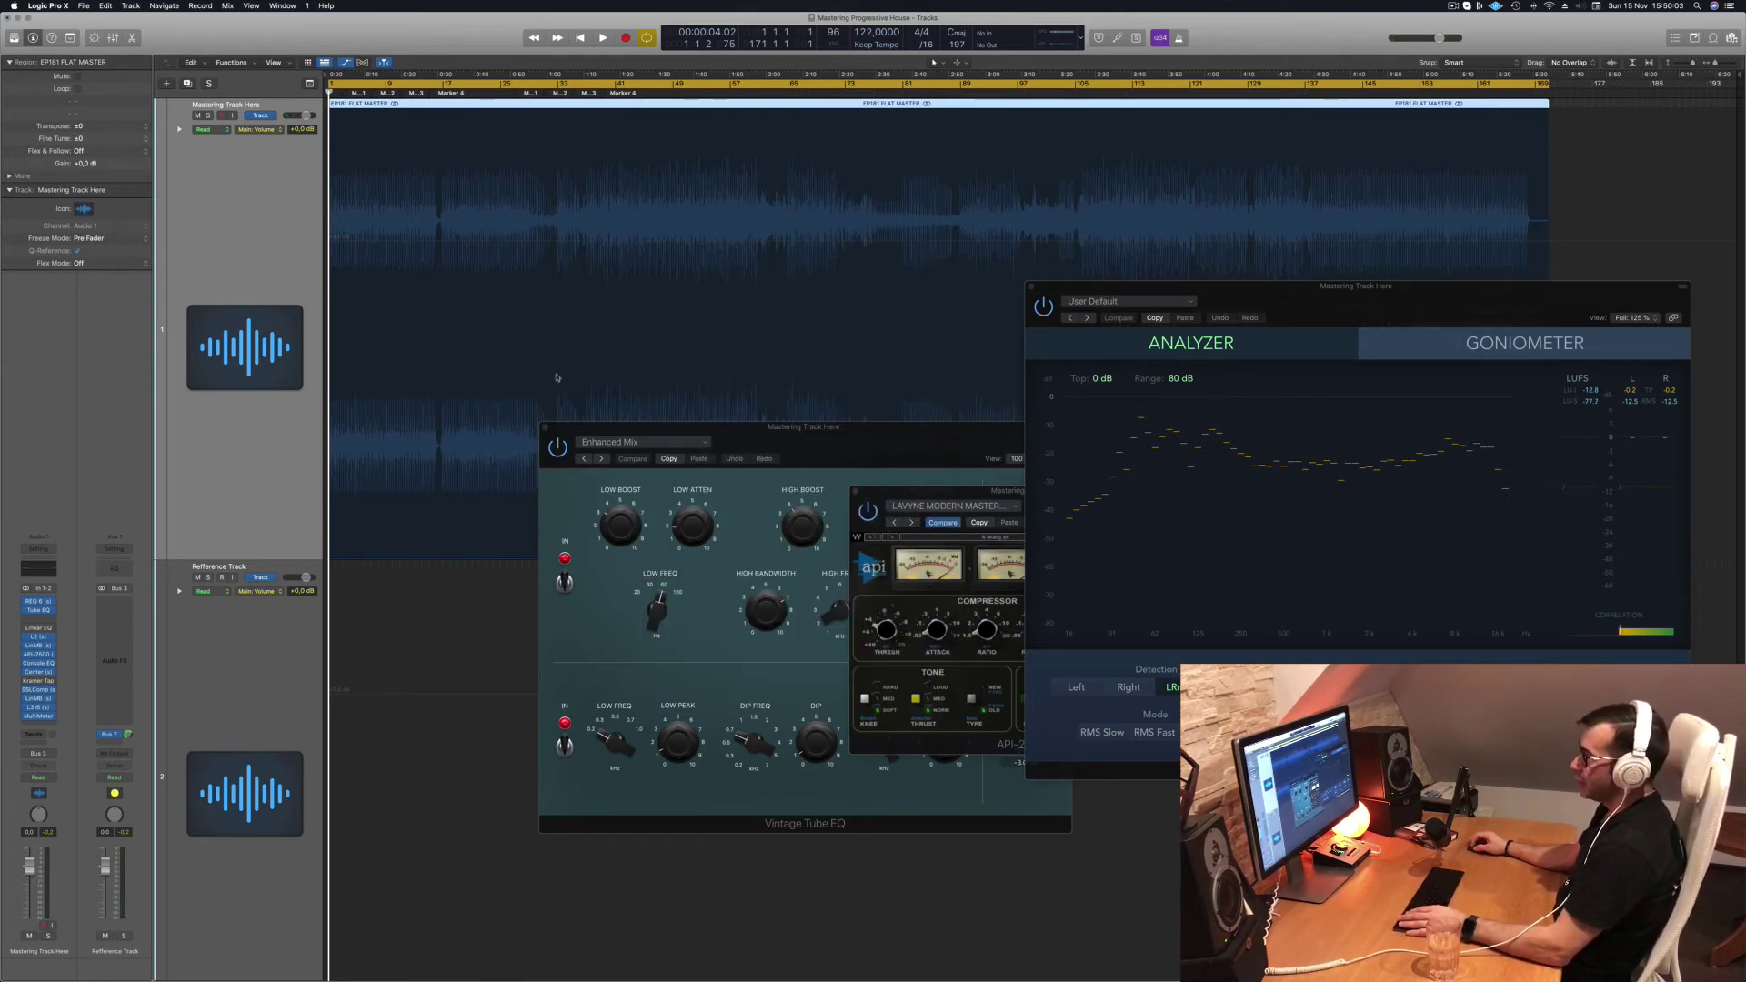
pyautogui.click(545, 428)
# Step: Spread out the MultiMeter and REQ 6 windows so the remaining plug-ins are uncovered, and play the track from the beginning
pyautogui.moveTo(1463, 298); pyautogui.dragTo(769, 358)
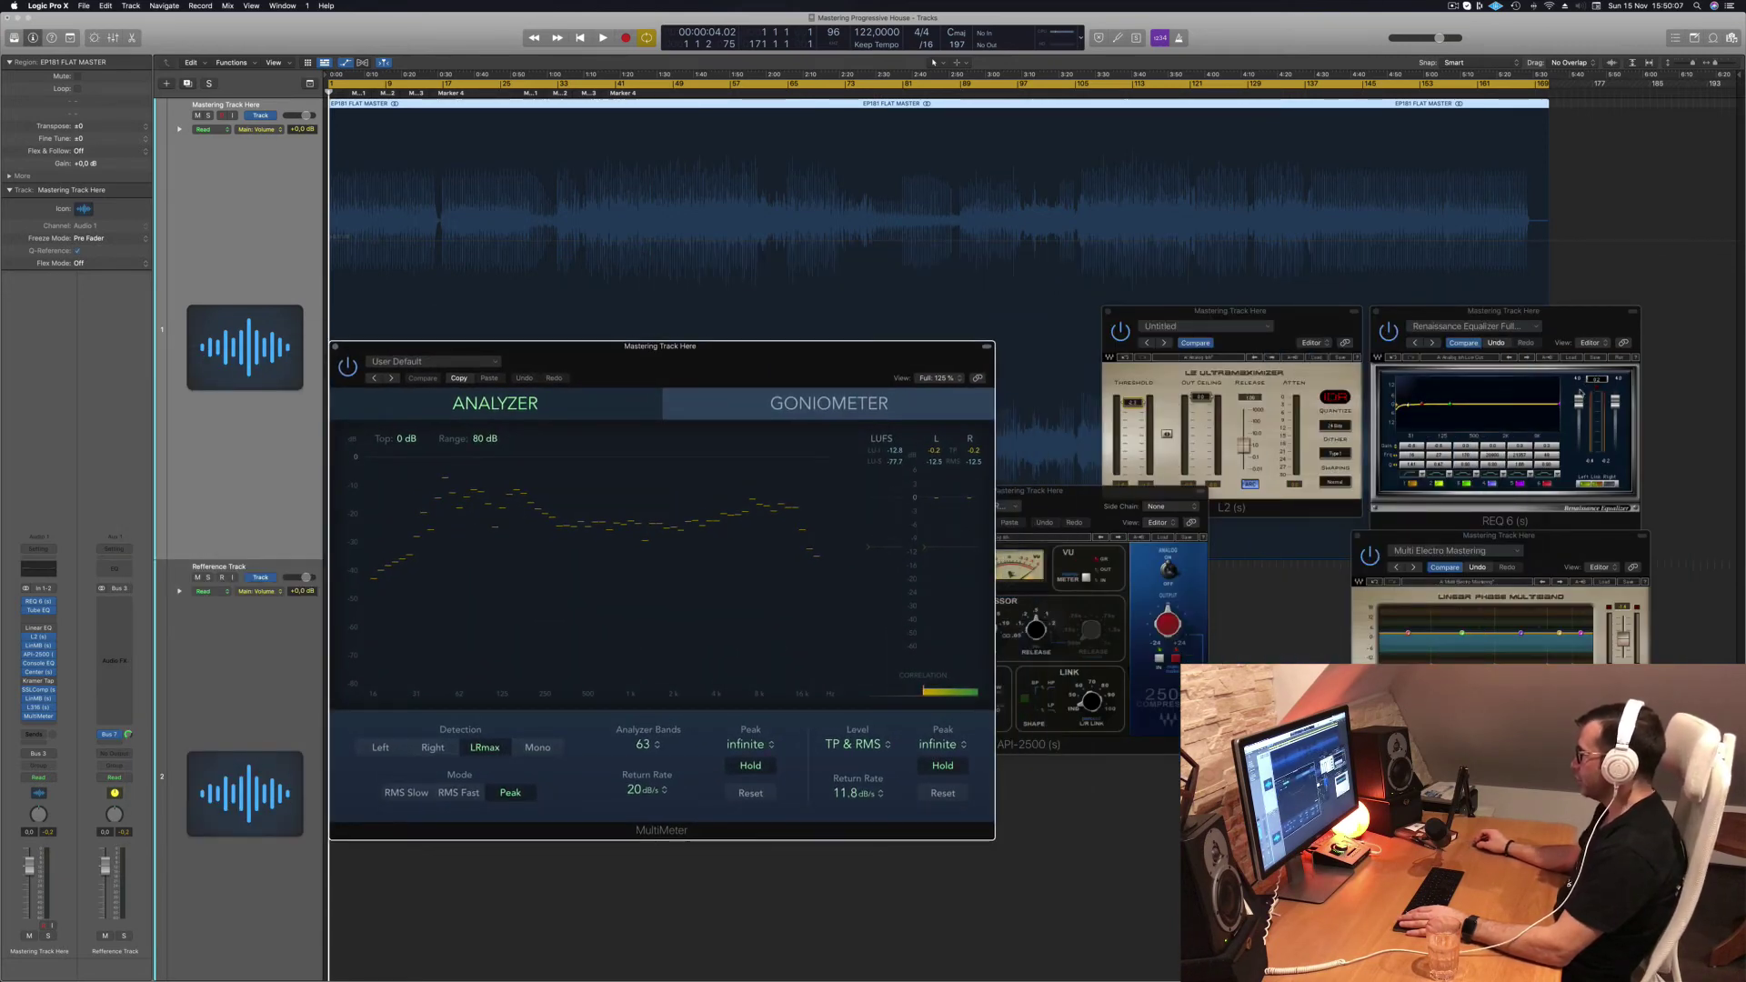
pyautogui.moveTo(1565, 321); pyautogui.dragTo(1624, 308)
pyautogui.moveTo(775, 355); pyautogui.dragTo(853, 380)
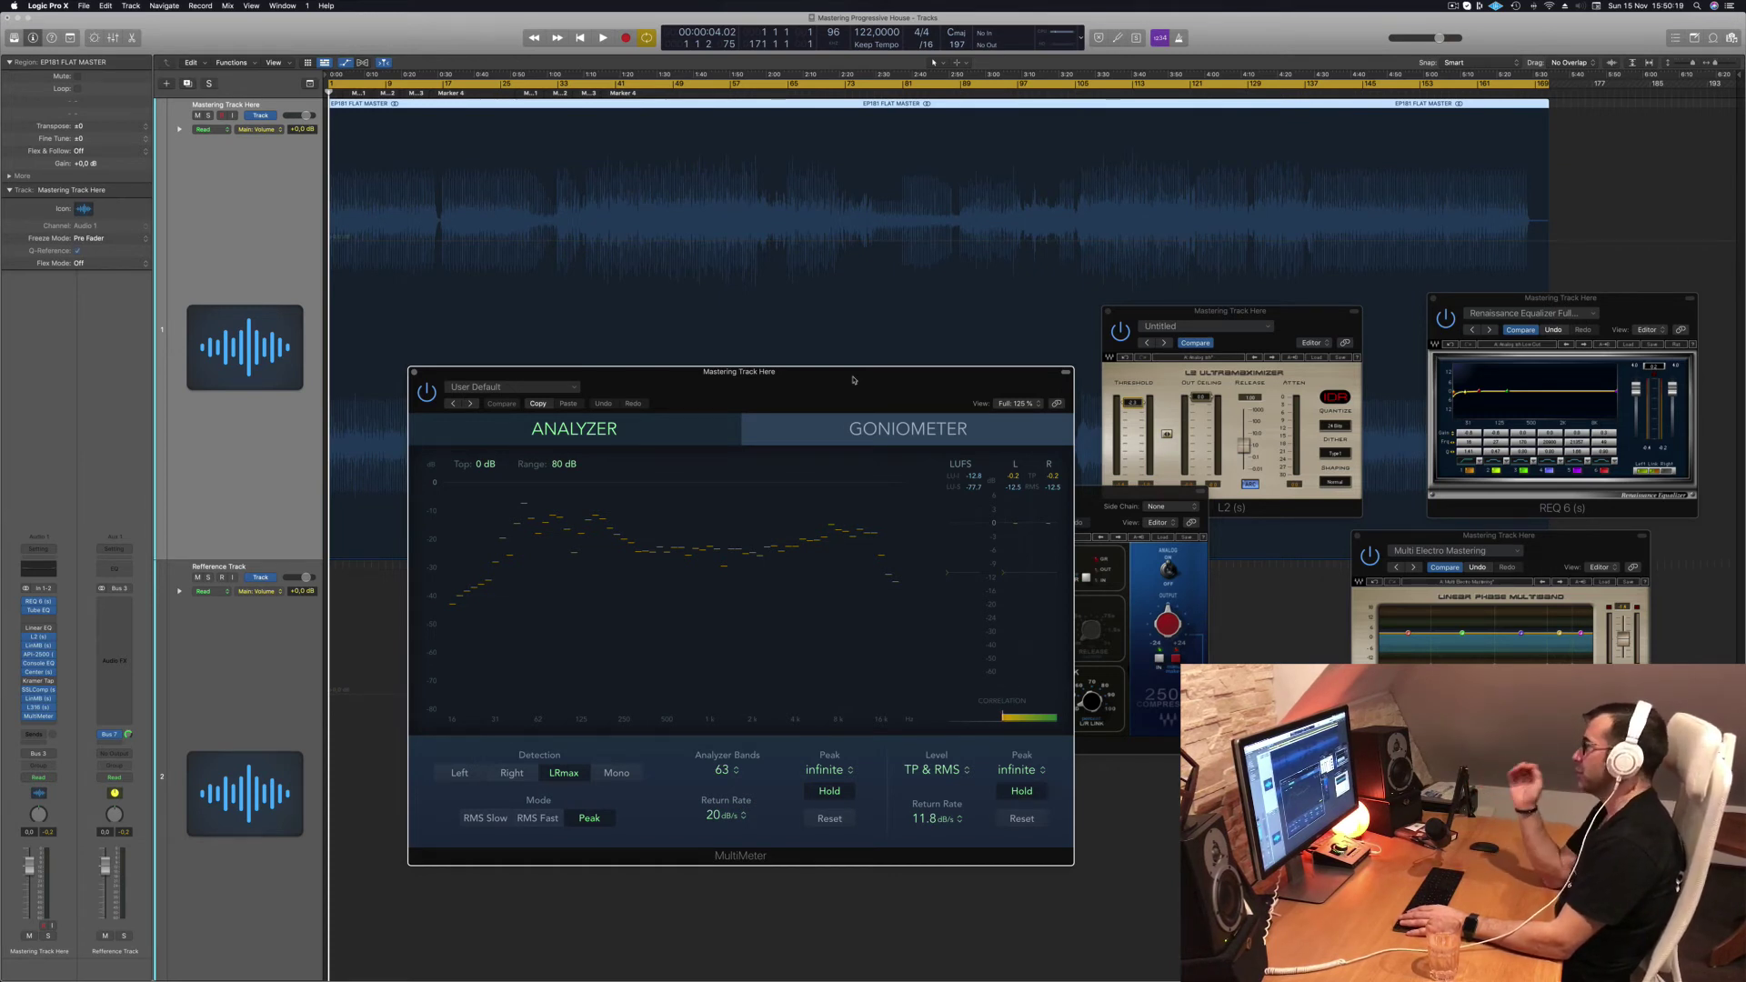
pyautogui.press('space')
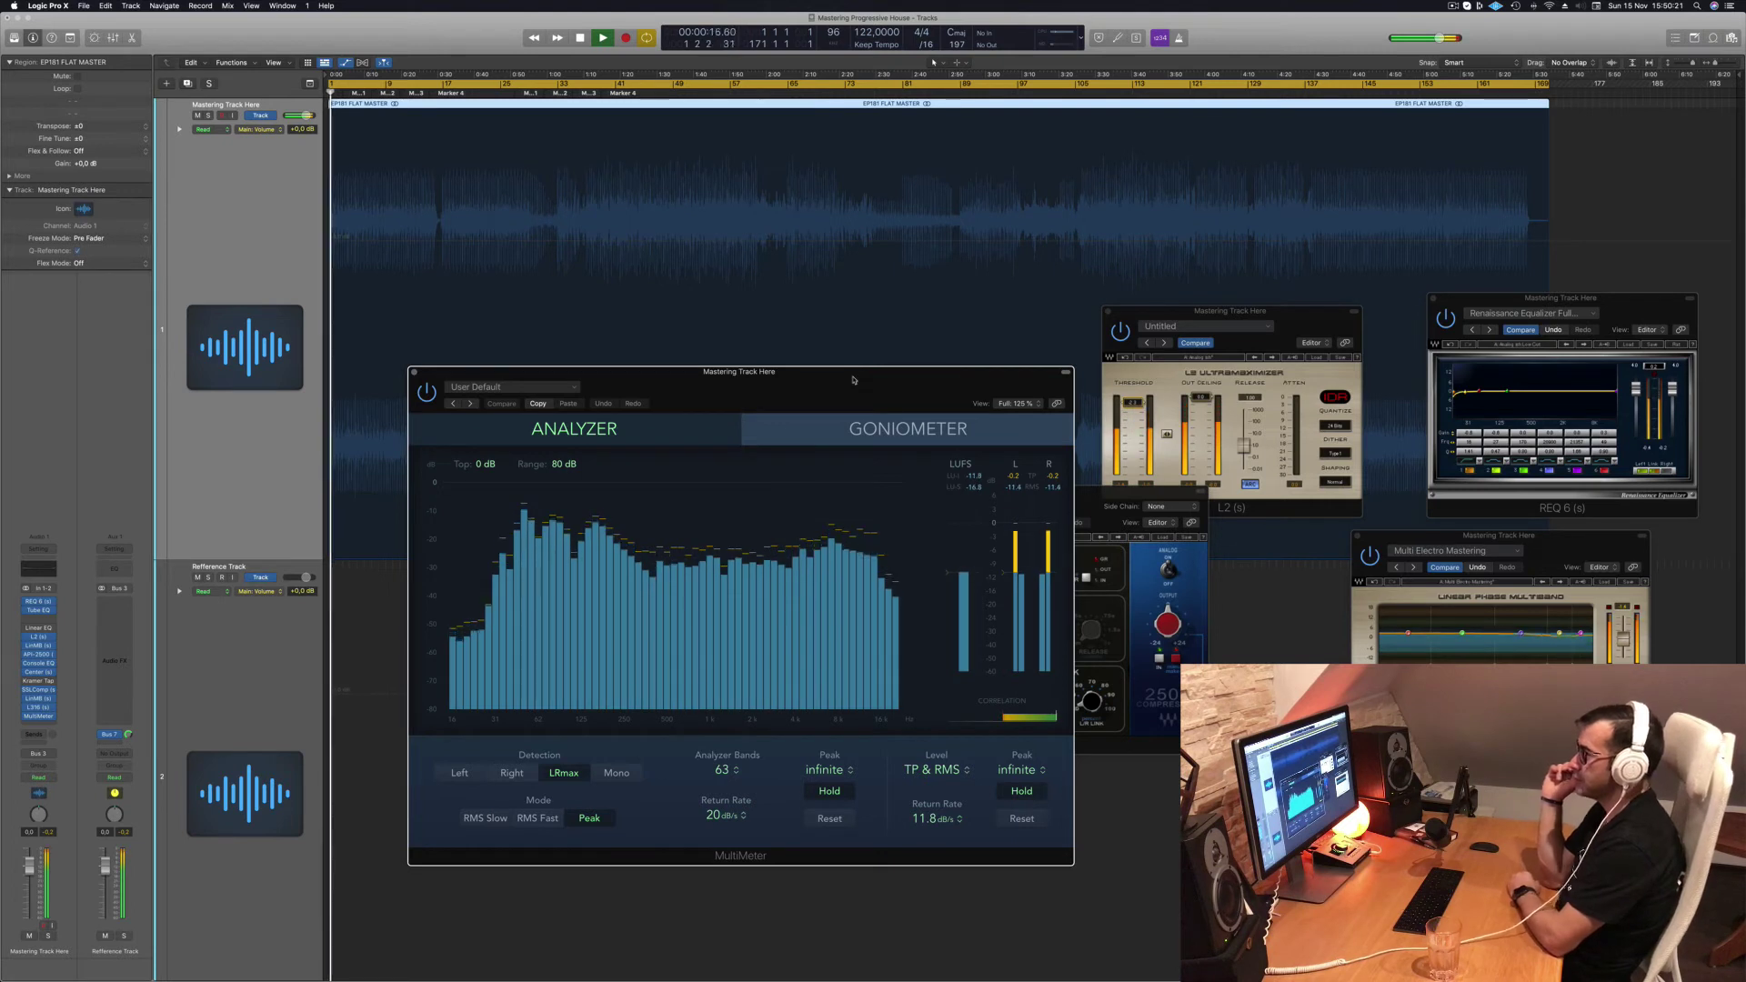